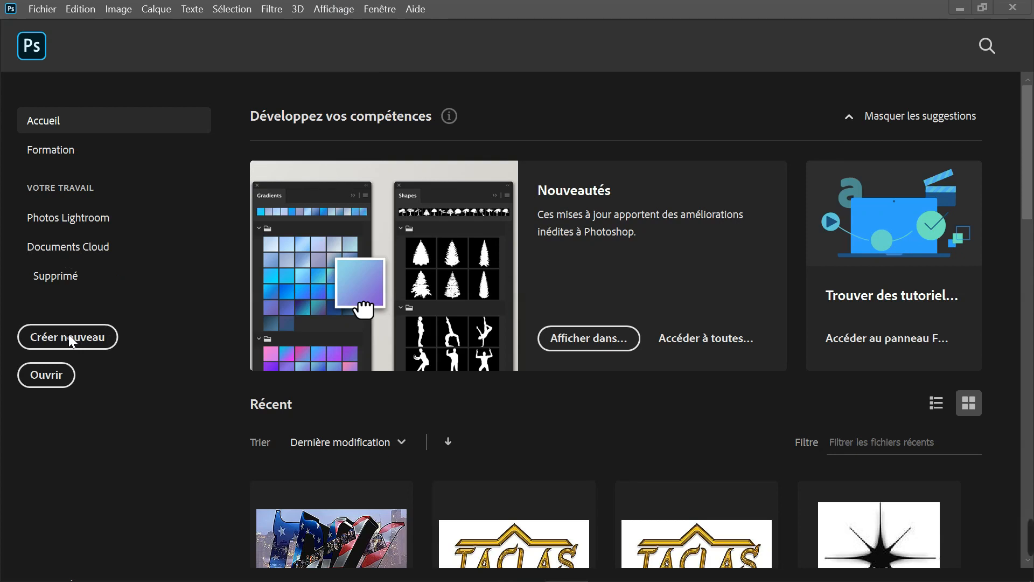
Create a landscape A4 document, 297 x 210 mm at 300 ppi in 32-bit RGB, and unlock its background layer
click(70, 338)
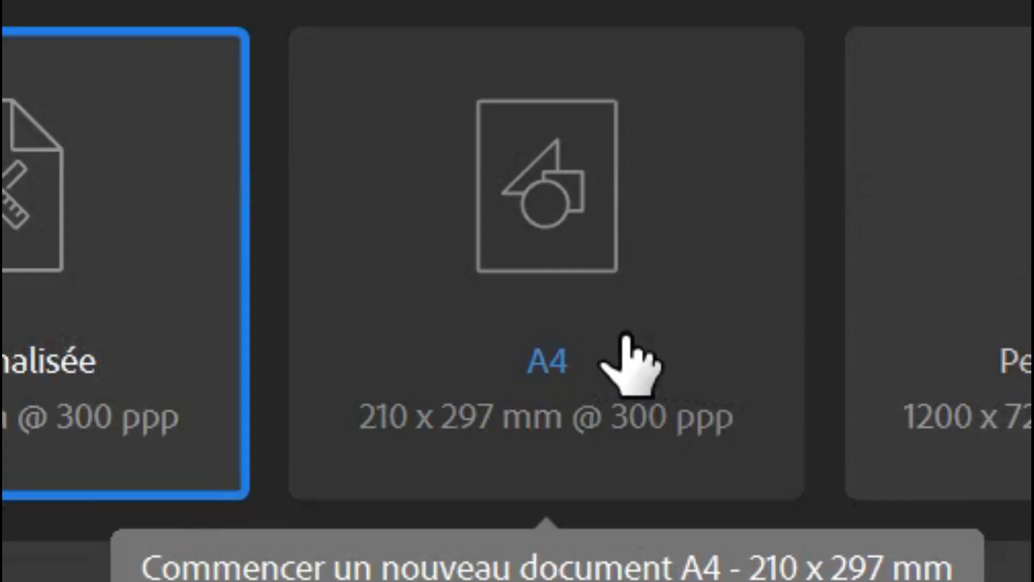
click(625, 337)
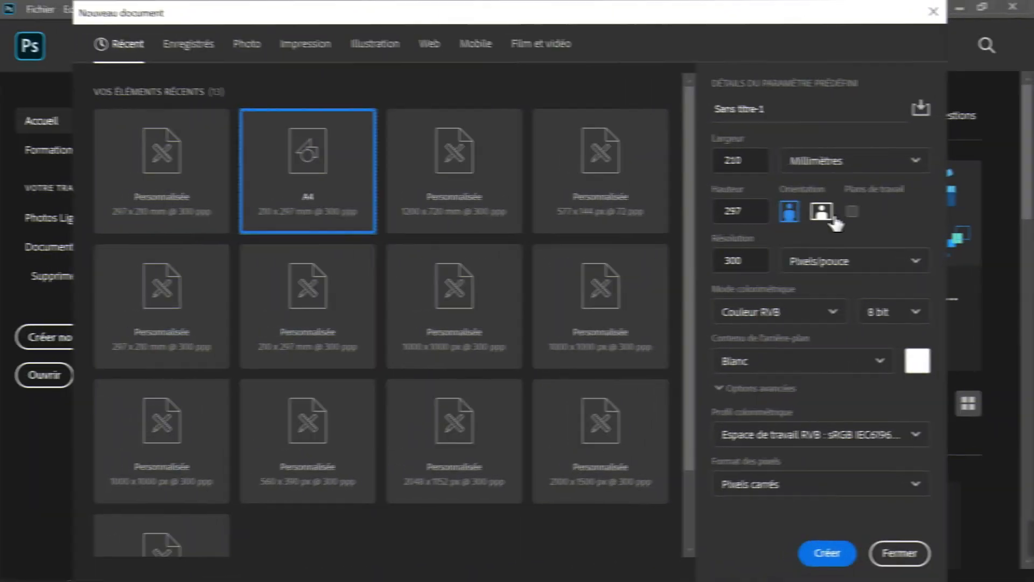
click(822, 211)
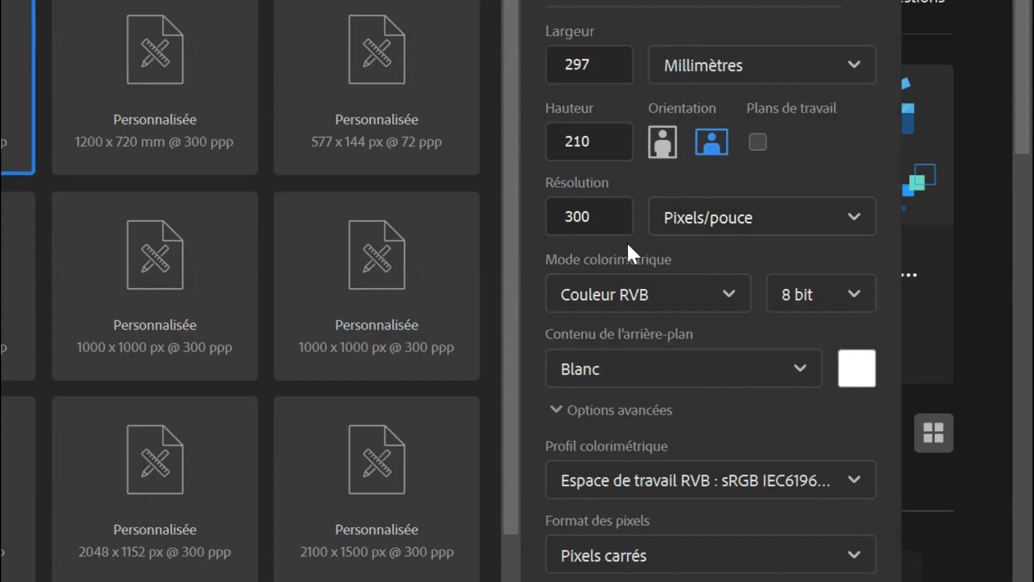
click(866, 302)
click(843, 424)
key(Return)
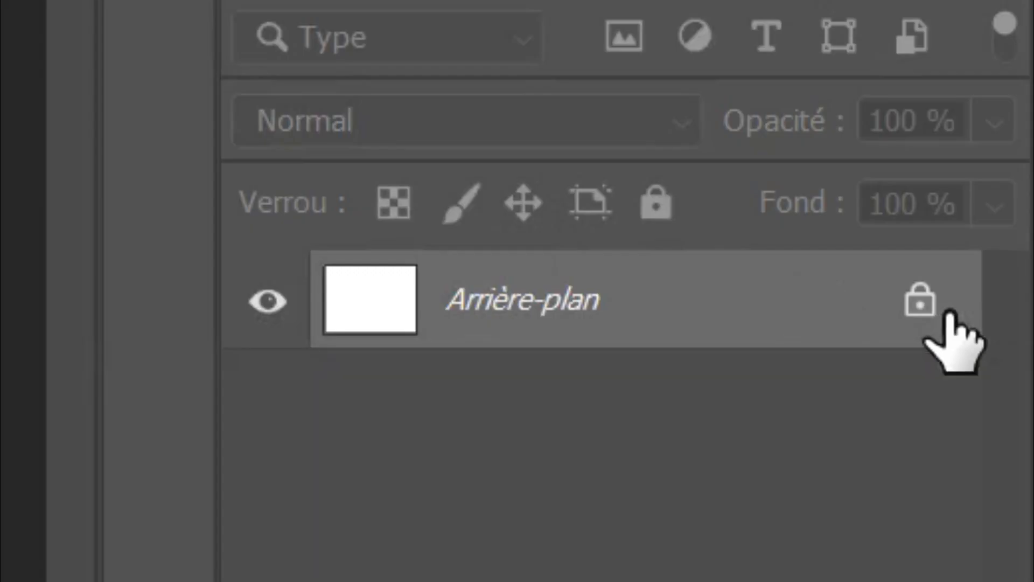
click(949, 315)
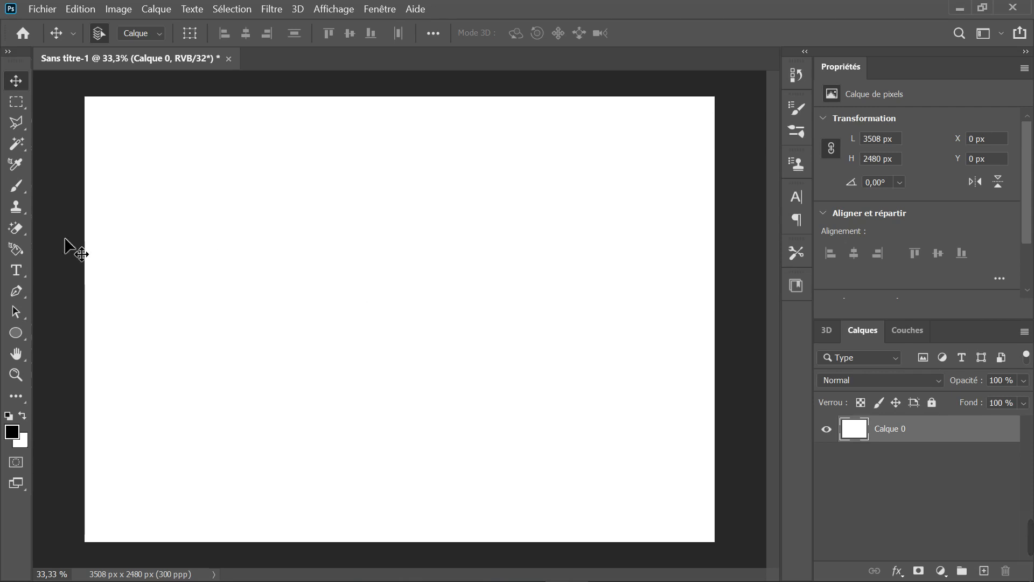
Add the text "DV" on the canvas and set its font to Ceria Lebaran
click(17, 271)
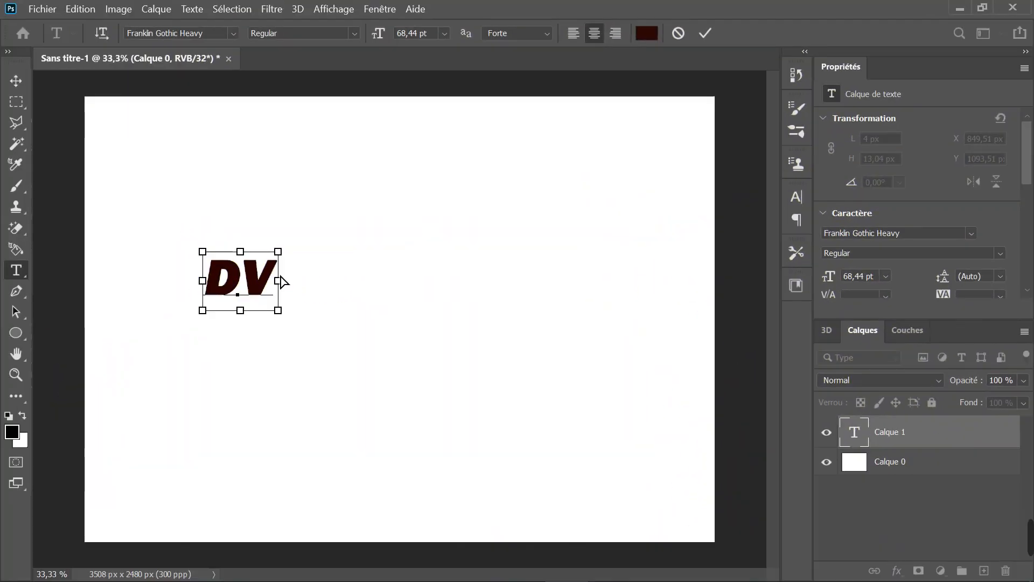
key(ctrl+a)
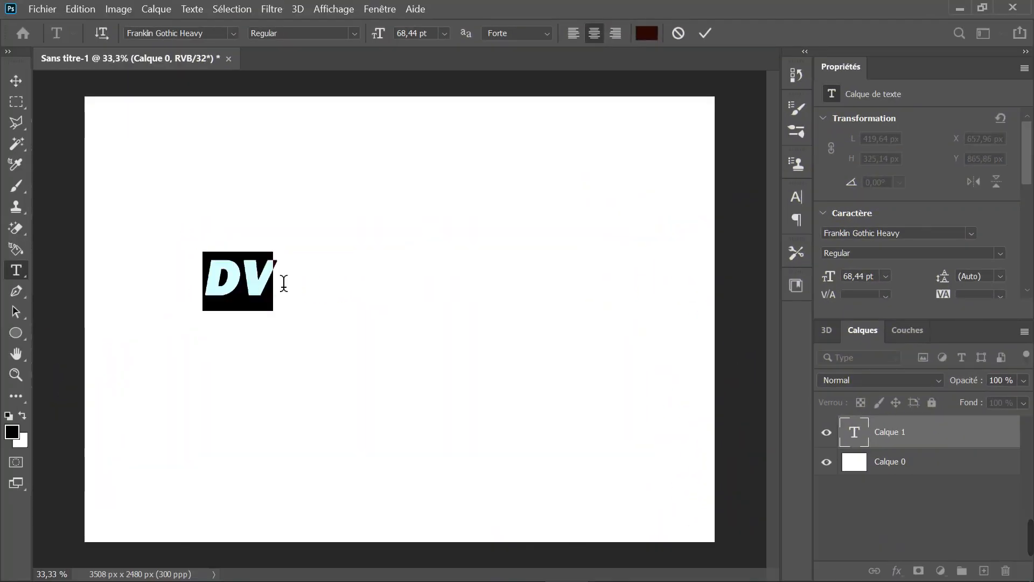
click(233, 34)
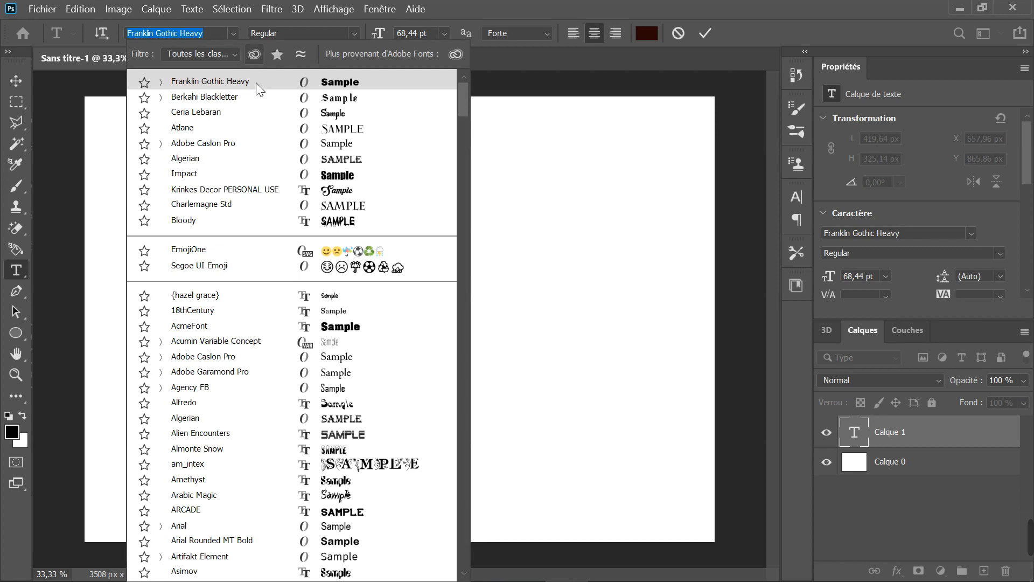
click(262, 114)
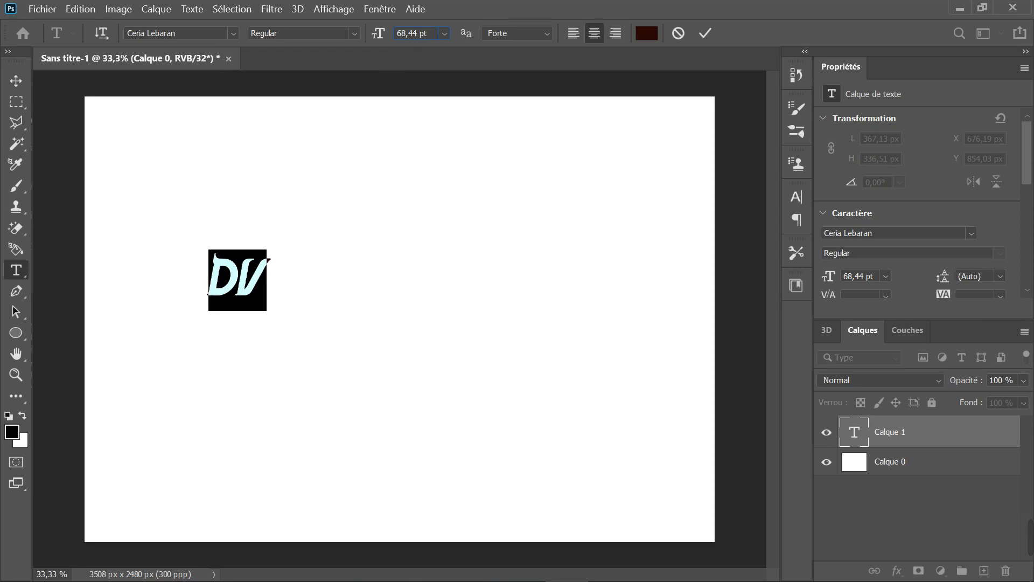
Set the DV text's font size to 560 pt and commit the text
key(BackSpace)
key(BackSpace)
key(BackSpace)
key(BackSpace)
key(BackSpace)
key(BackSpace)
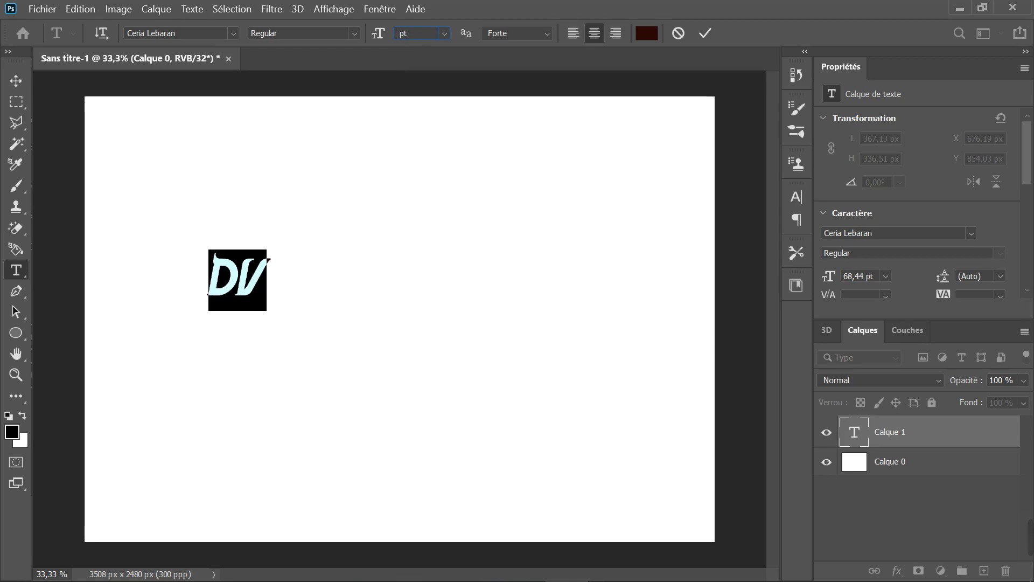
text(560)
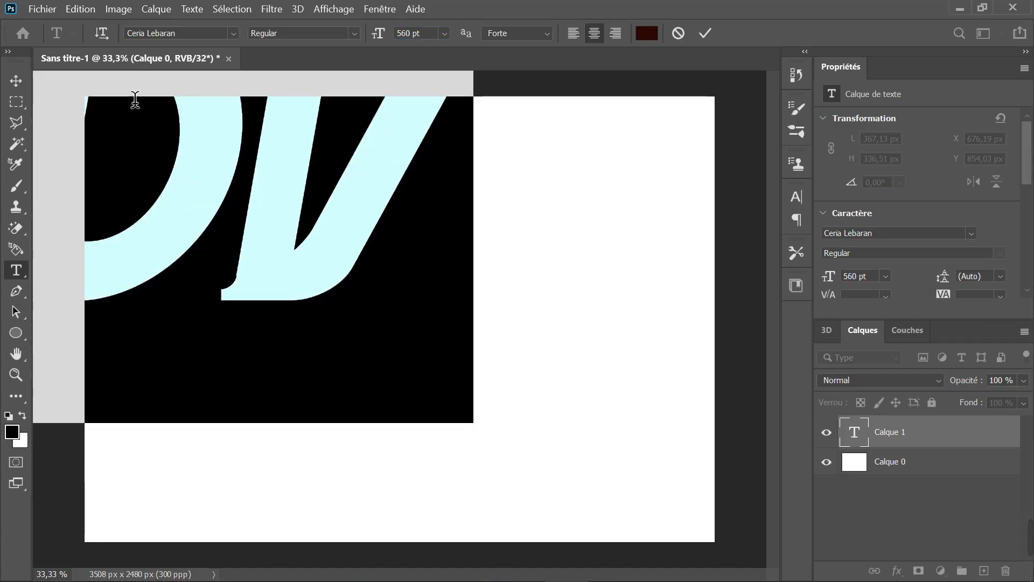
click(704, 33)
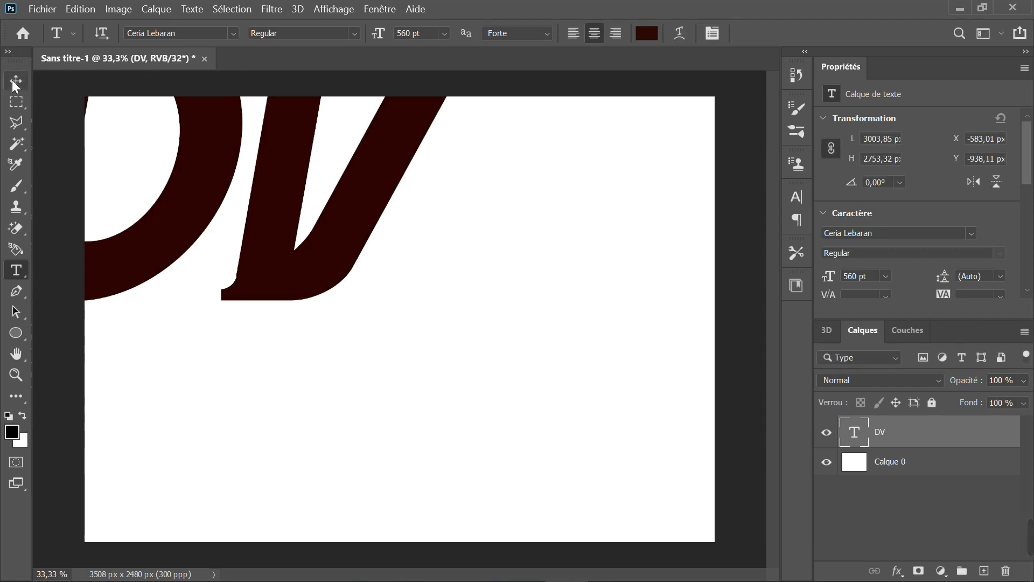
Move the DV text so both letters lie fully within the white canvas
click(14, 83)
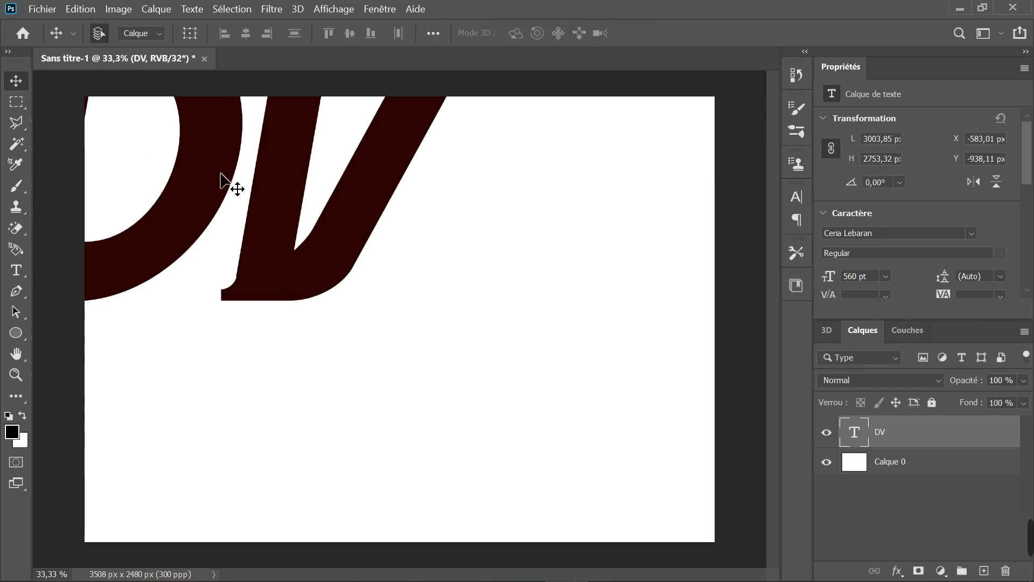
drag(220, 174, 283, 216)
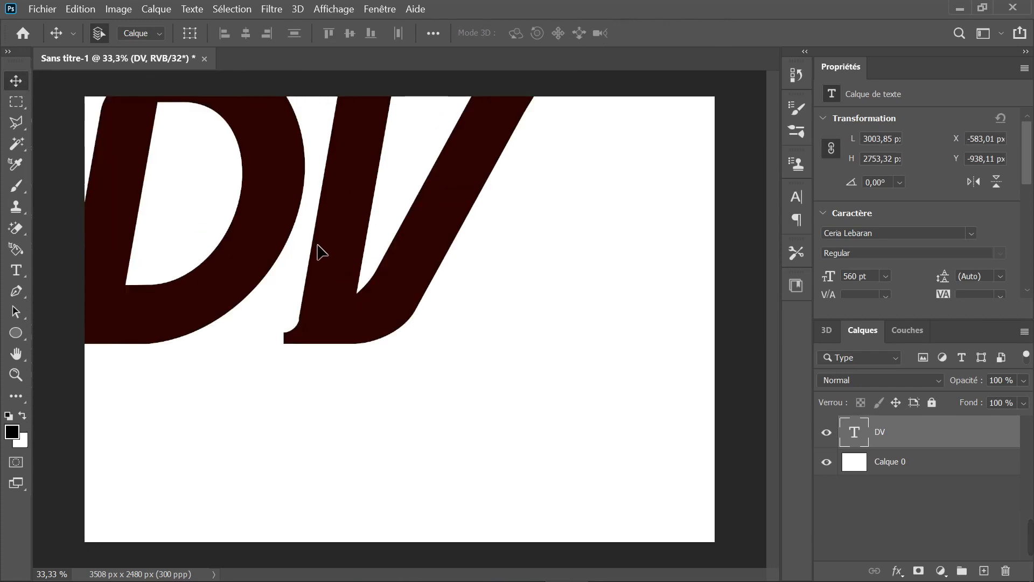
drag(366, 303, 393, 342)
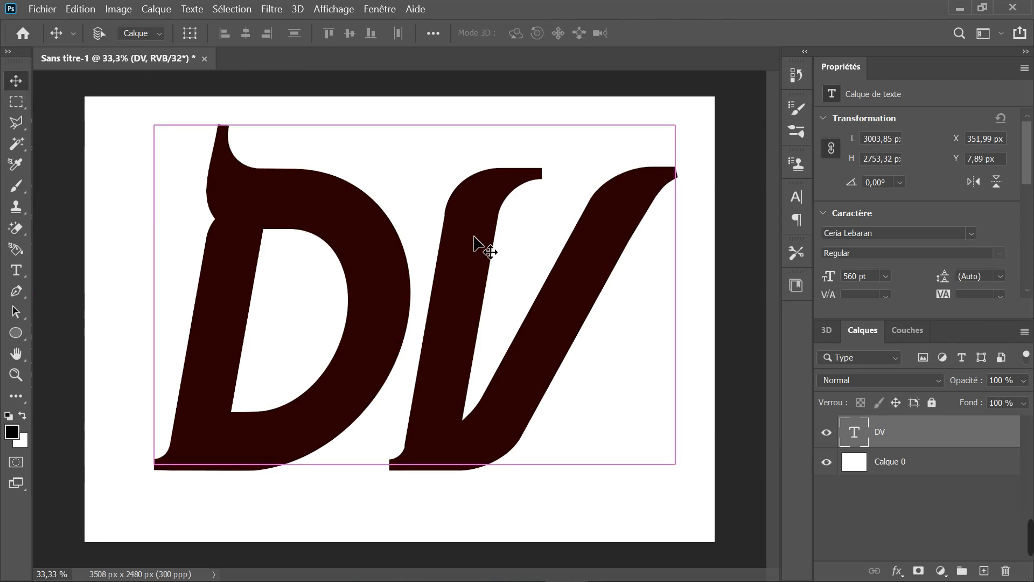
Scale the DV text up to about 112% with Free Transform and recentre it on the canvas
key(ctrl+t)
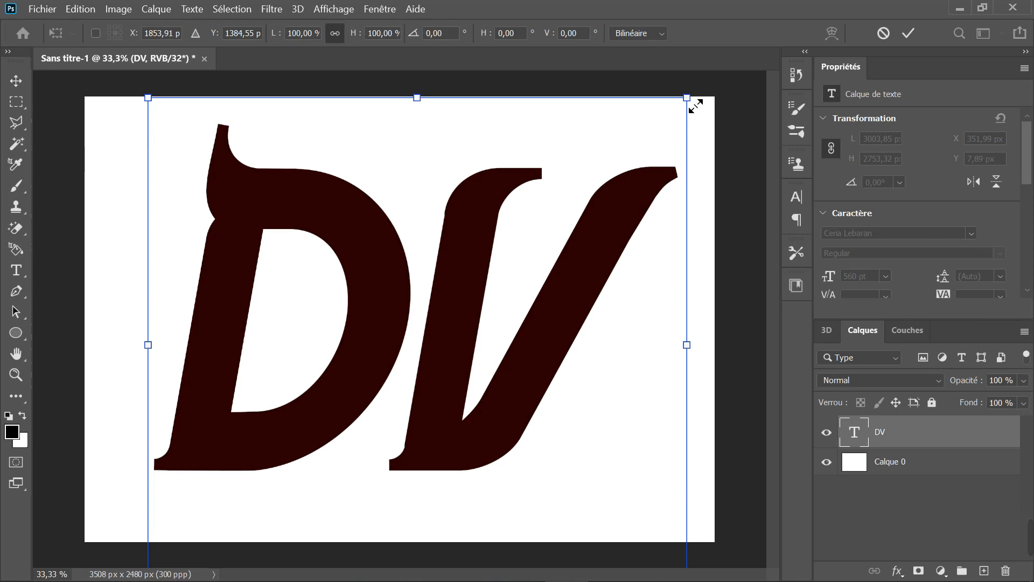
drag(686, 97, 756, 36)
drag(434, 263, 423, 298)
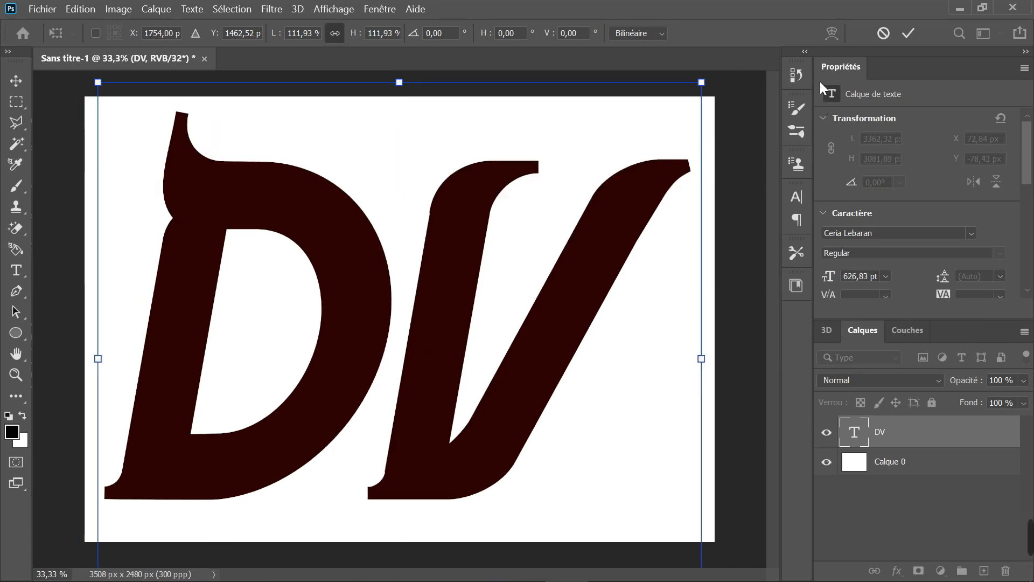
click(909, 38)
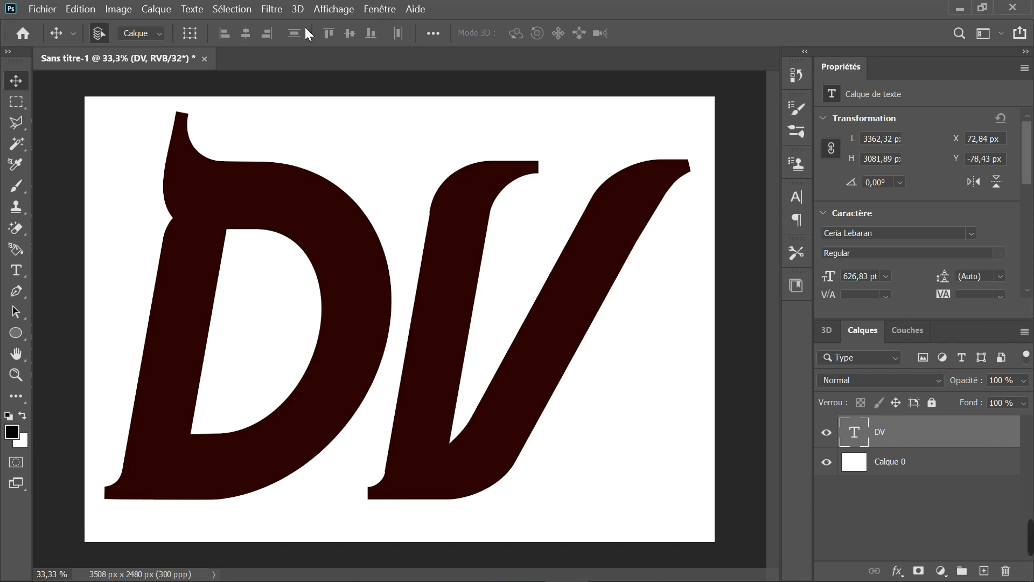
Set the tracking between the DV letters to 0 in the character settings
click(379, 9)
click(797, 199)
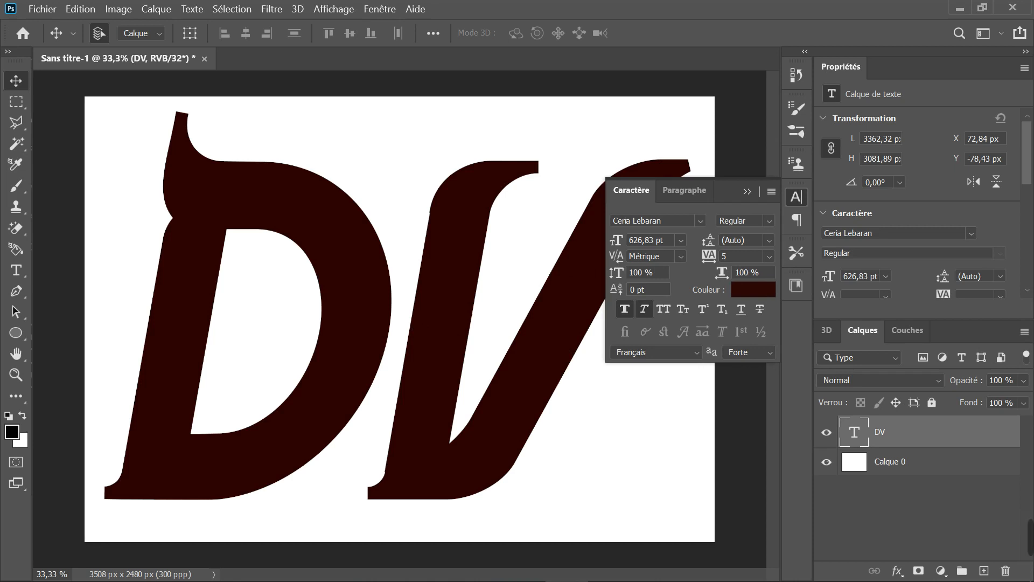
click(770, 257)
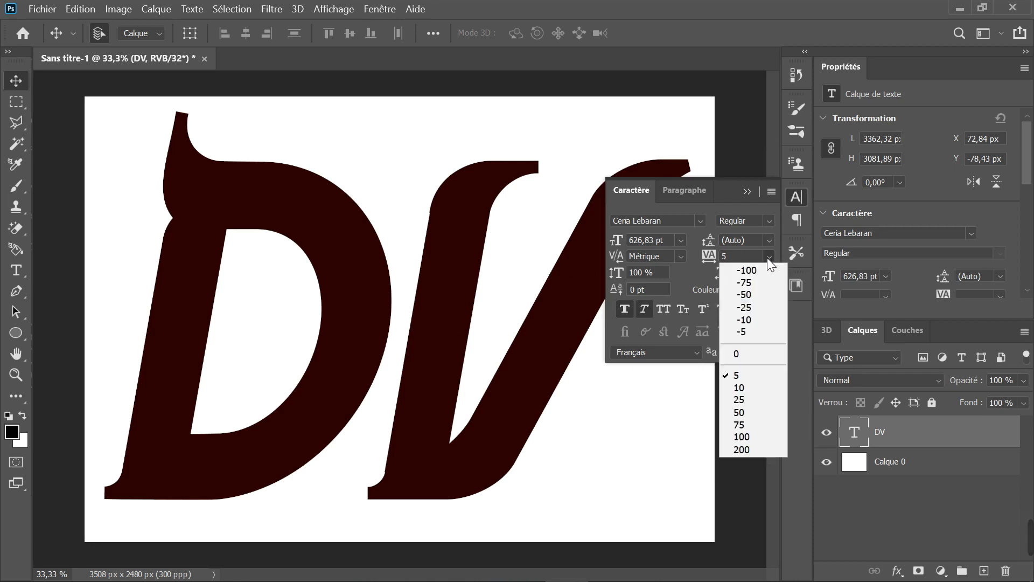
click(740, 387)
click(771, 257)
click(739, 354)
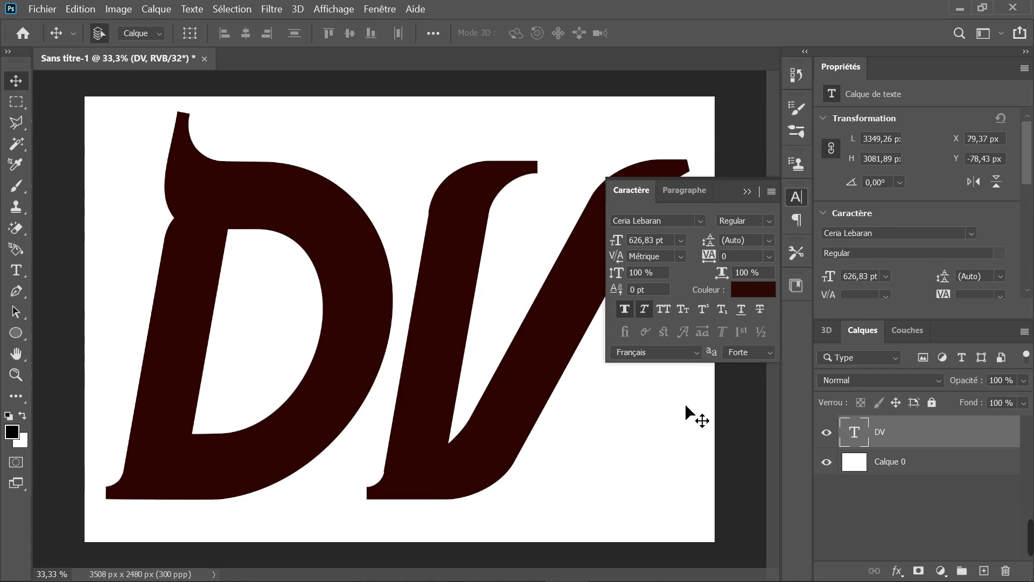
click(644, 309)
click(750, 191)
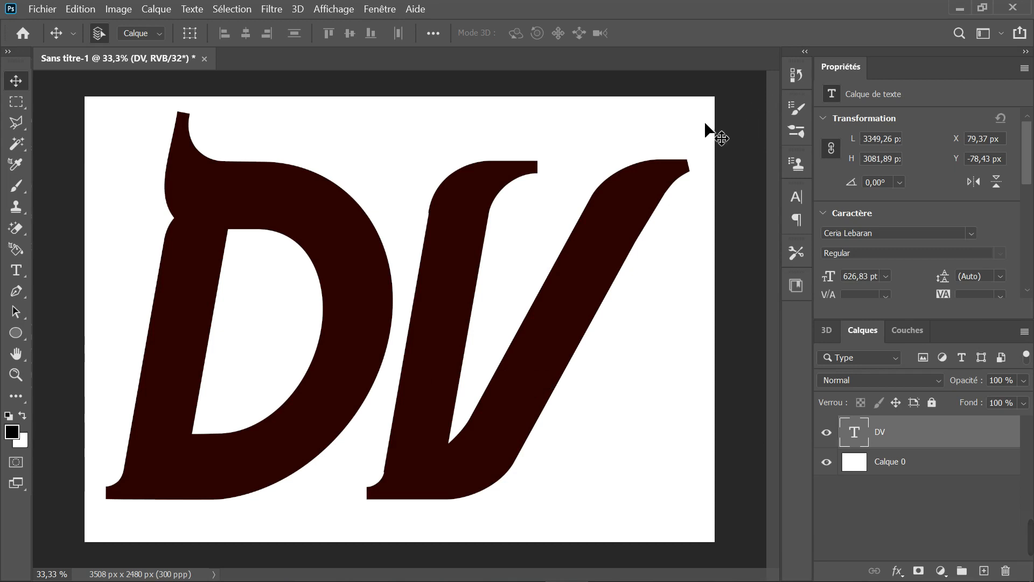
Rasterize the DV text layer
right_click(911, 429)
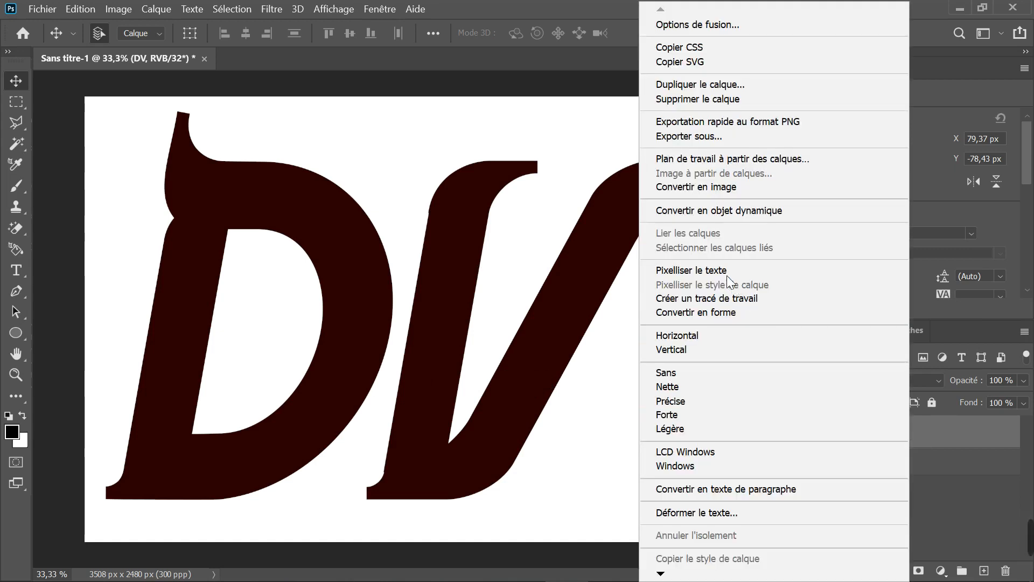
right_click(948, 433)
right_click(947, 428)
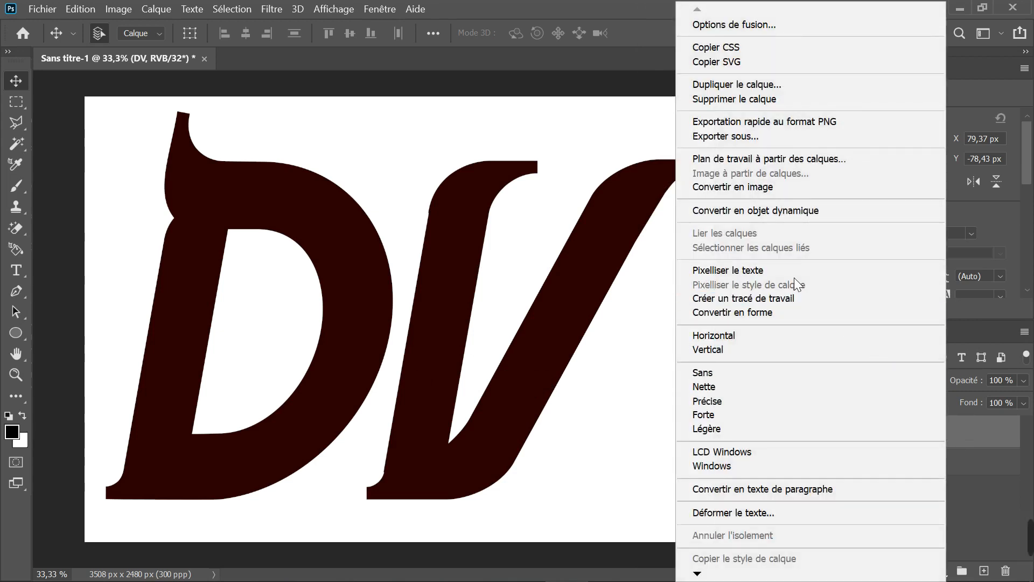
click(780, 269)
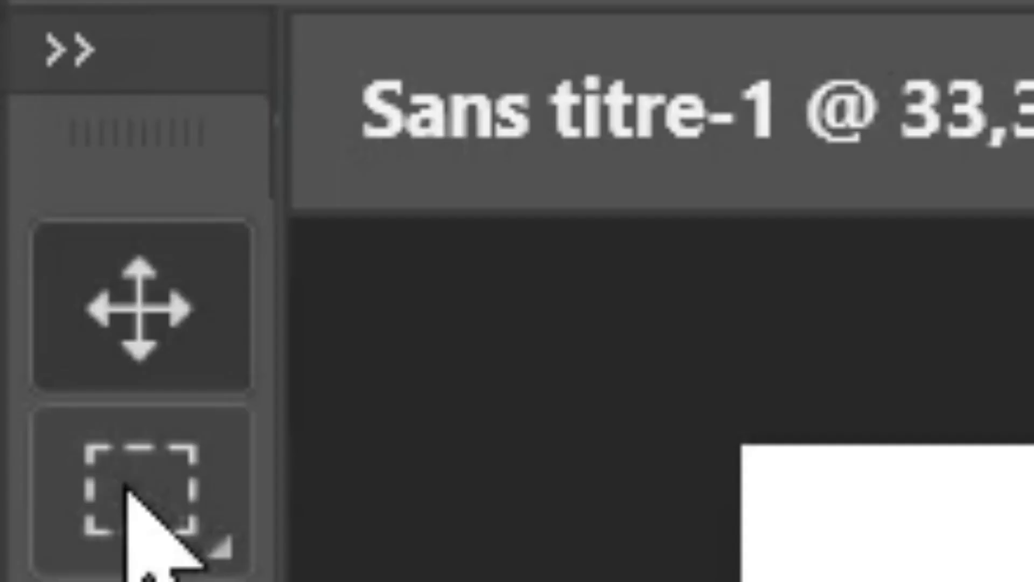
Draw a wide rectangular selection, about 3170 x 360 px, across both letters and transform it to about -26.7° rotation and 97.8% scale
click(128, 490)
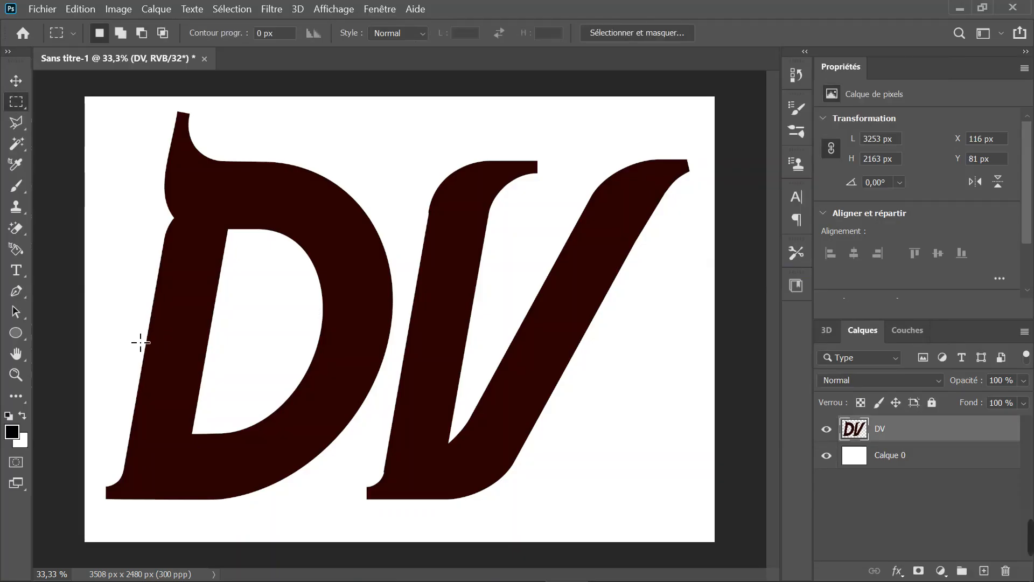
drag(432, 426, 699, 396)
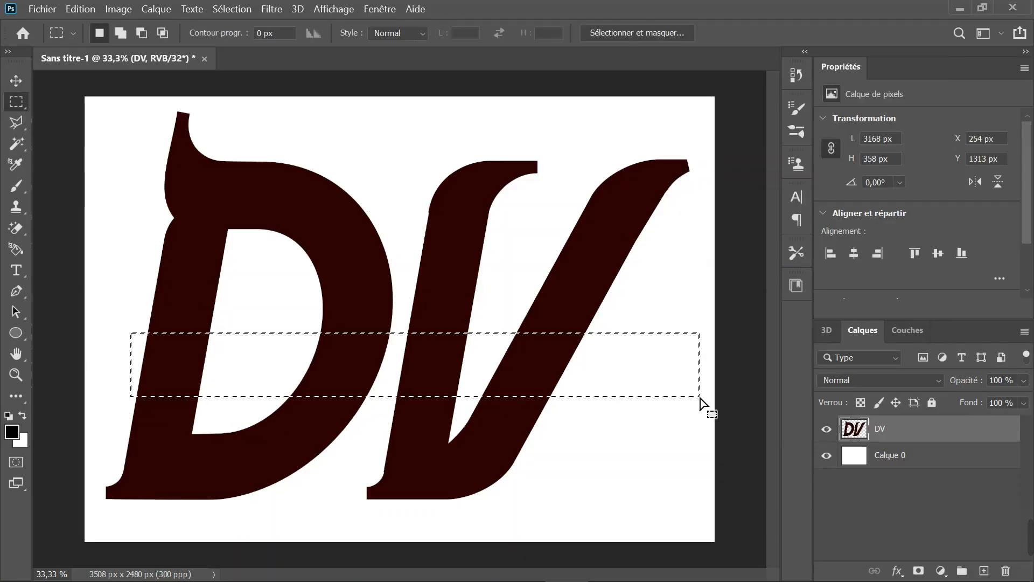
right_click(684, 386)
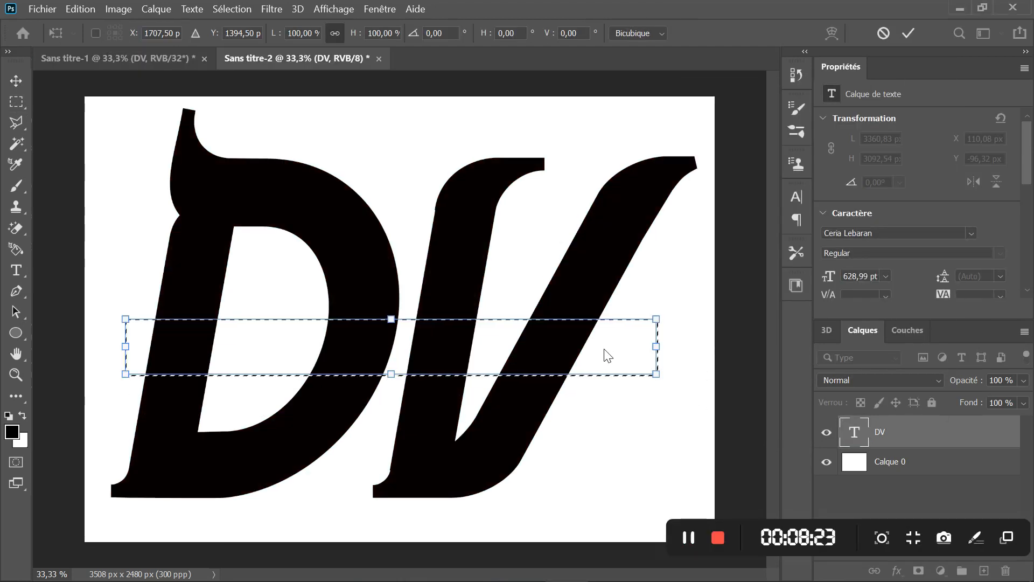
right_click(604, 349)
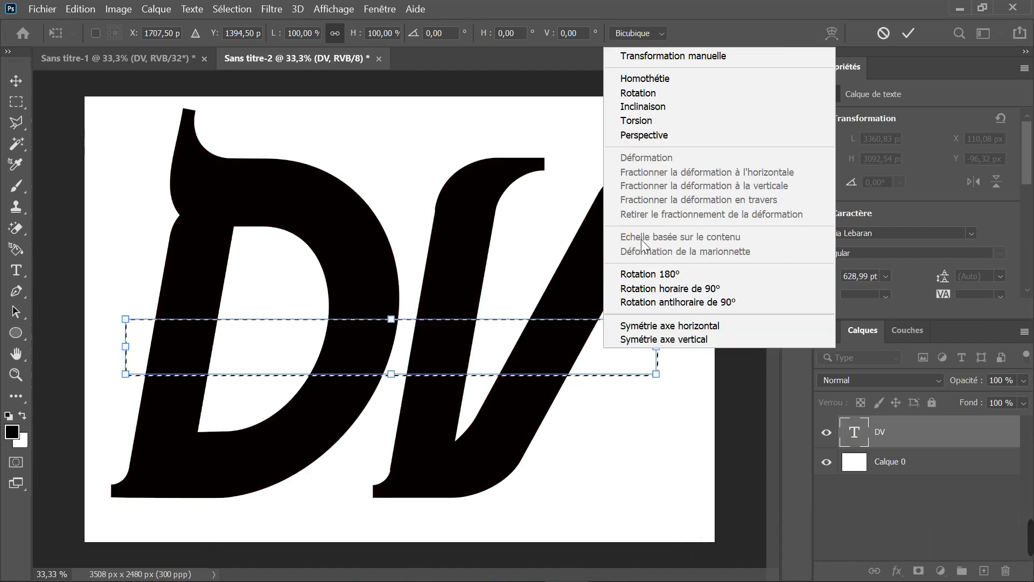
click(668, 379)
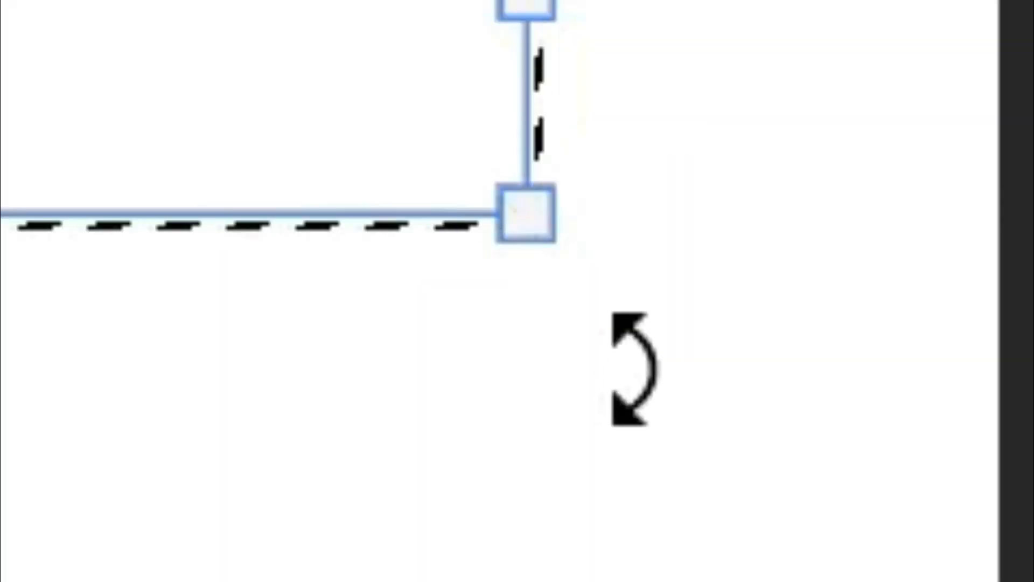
drag(669, 395, 666, 266)
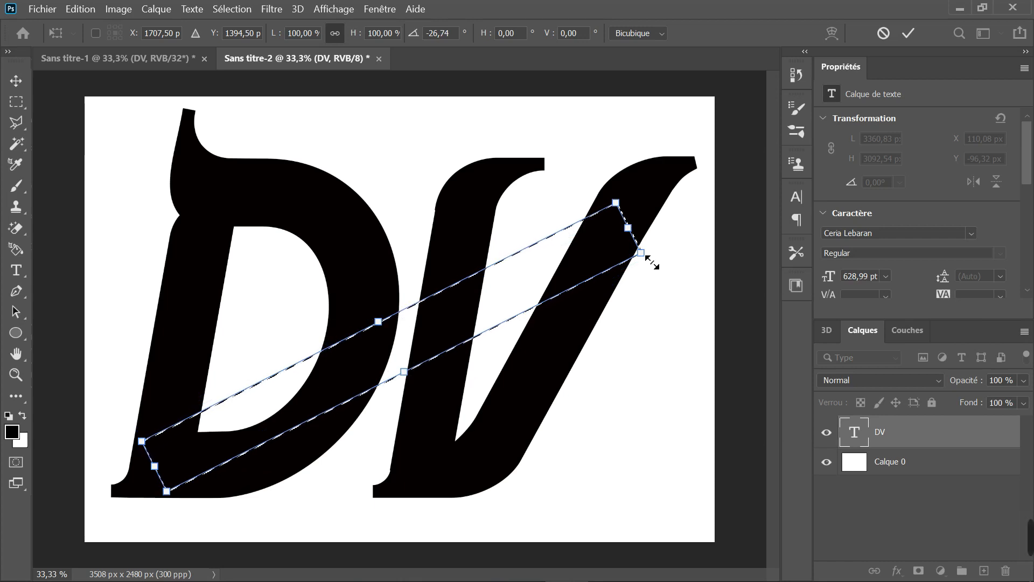
drag(652, 262, 641, 265)
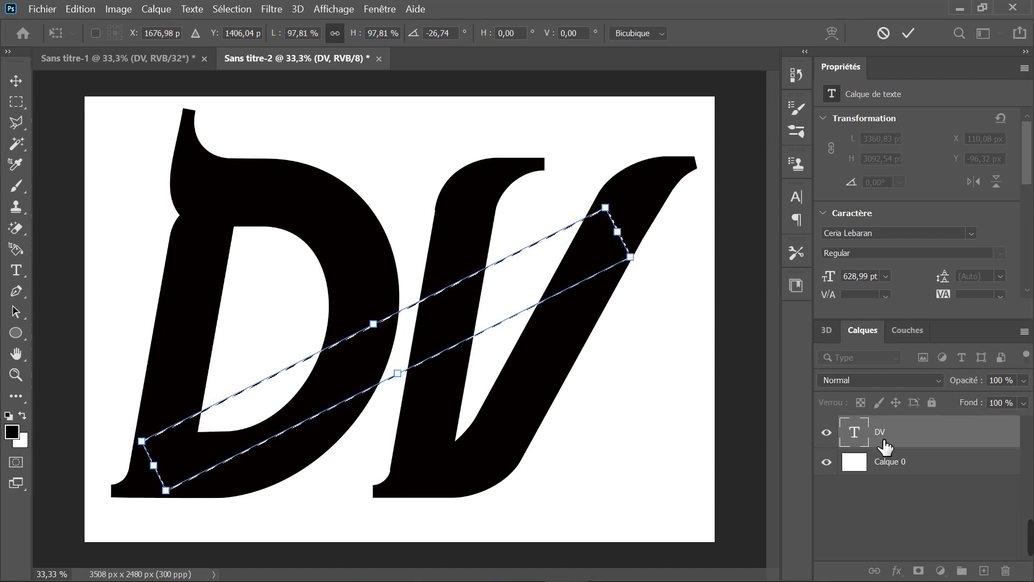
key(Return)
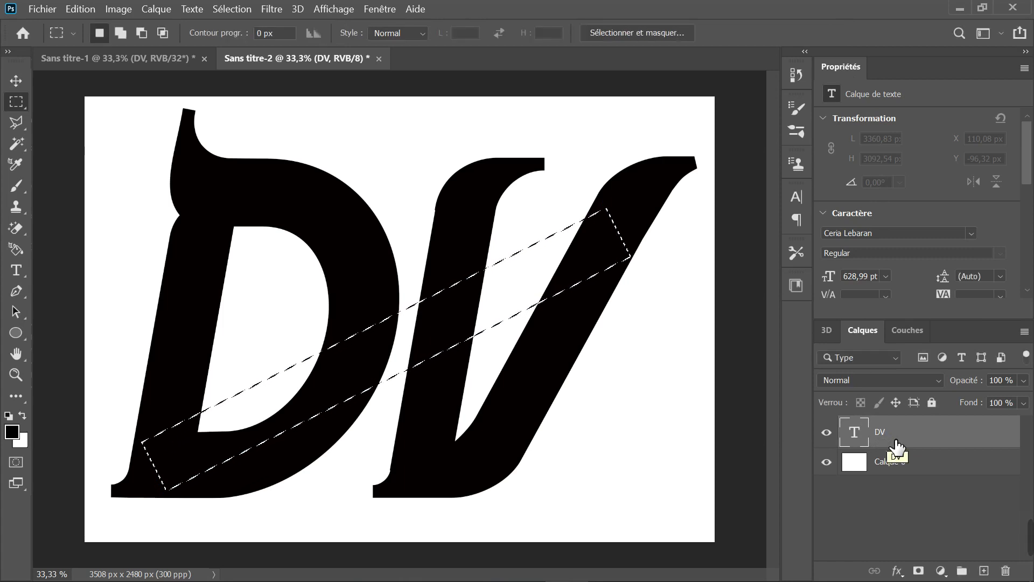
Rasterize the DV text layer in the Sans titre-2 document
right_click(900, 435)
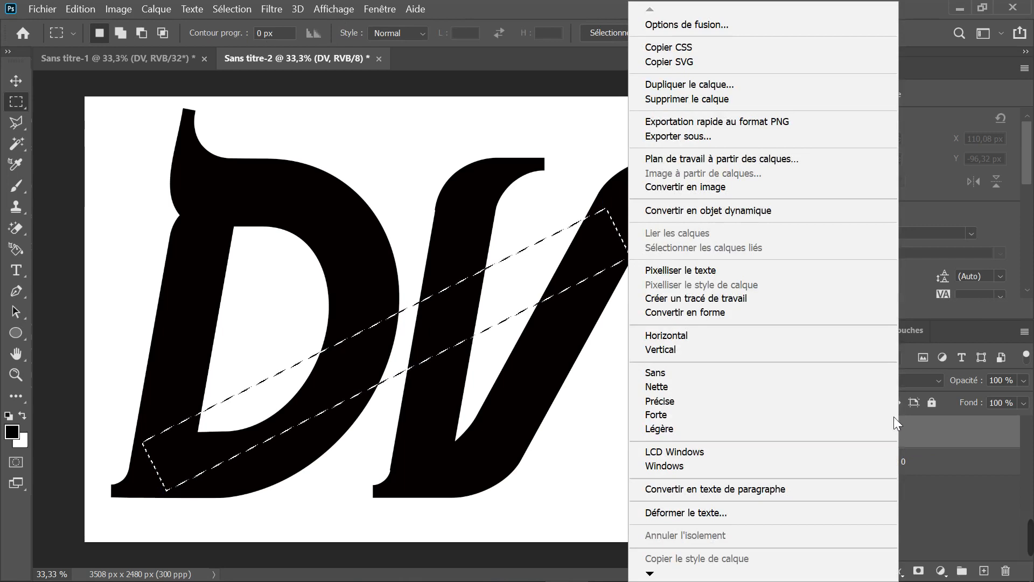
click(744, 273)
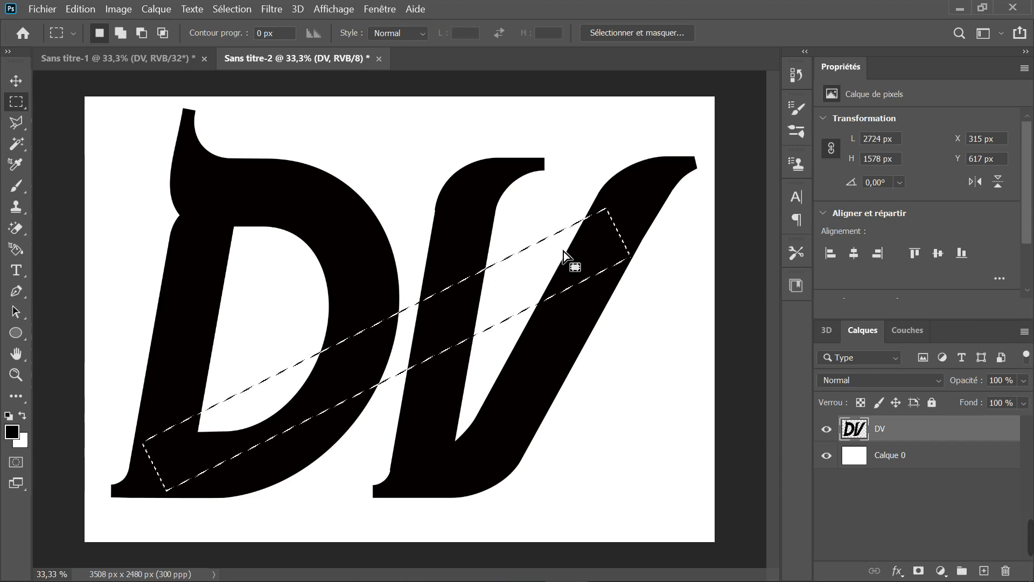
Delete the selected diagonal band from the DV letters and clear the selection
key(Delete)
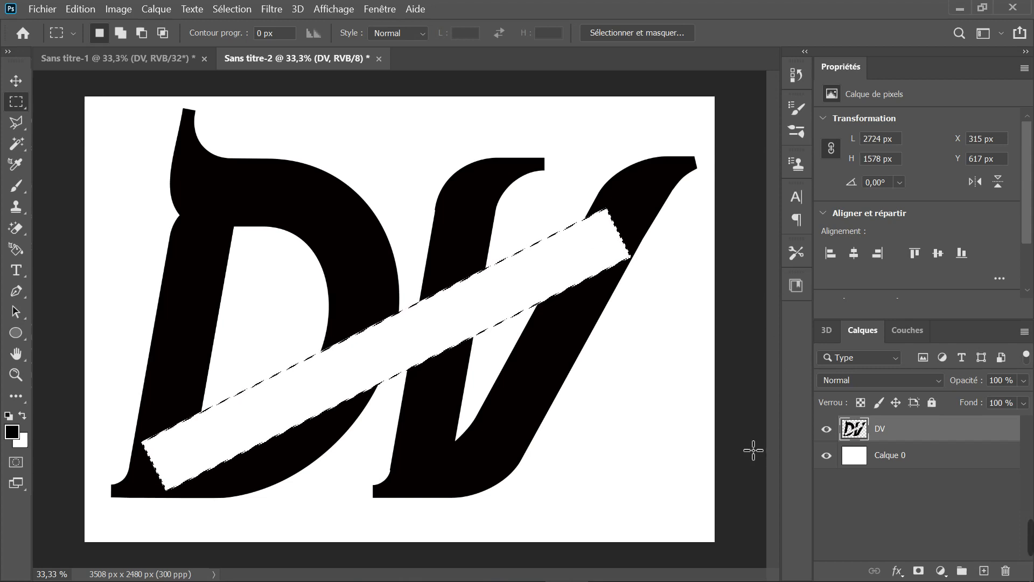
key(ctrl+d)
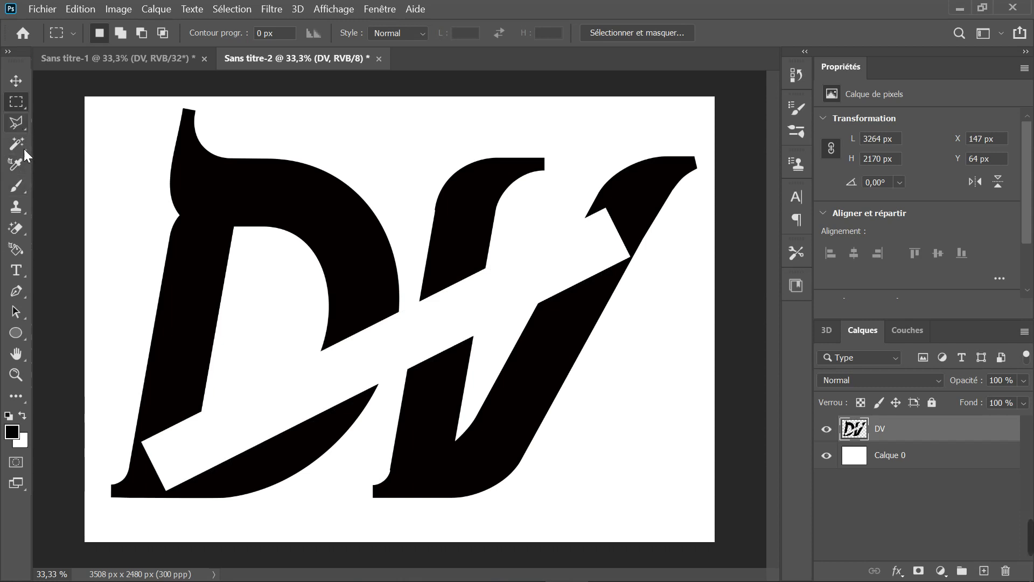
Add a LOTTERY text layer in Franklin Gothic Heavy at 72 pt and place it near the canvas's upper edge
click(16, 270)
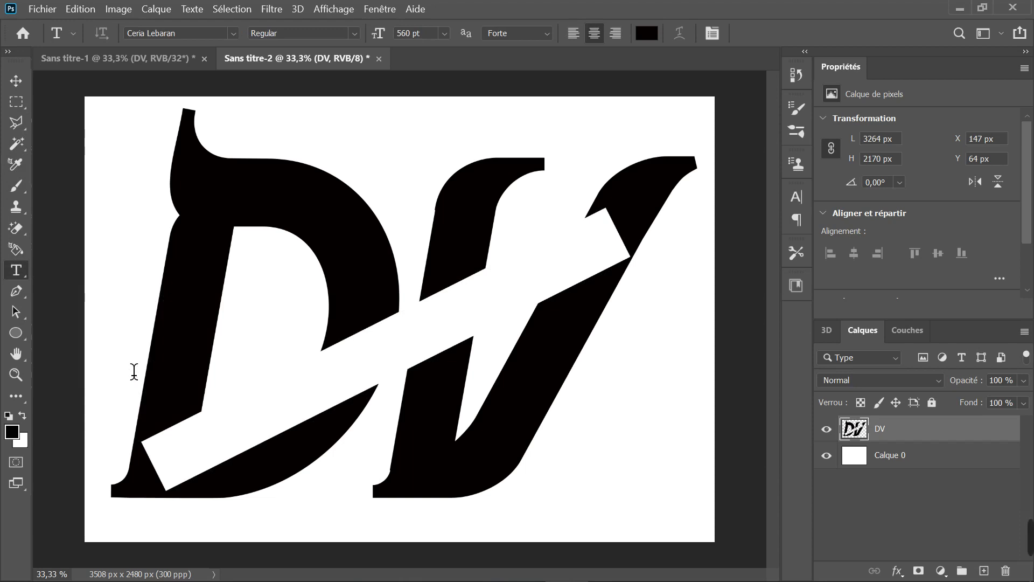
click(133, 370)
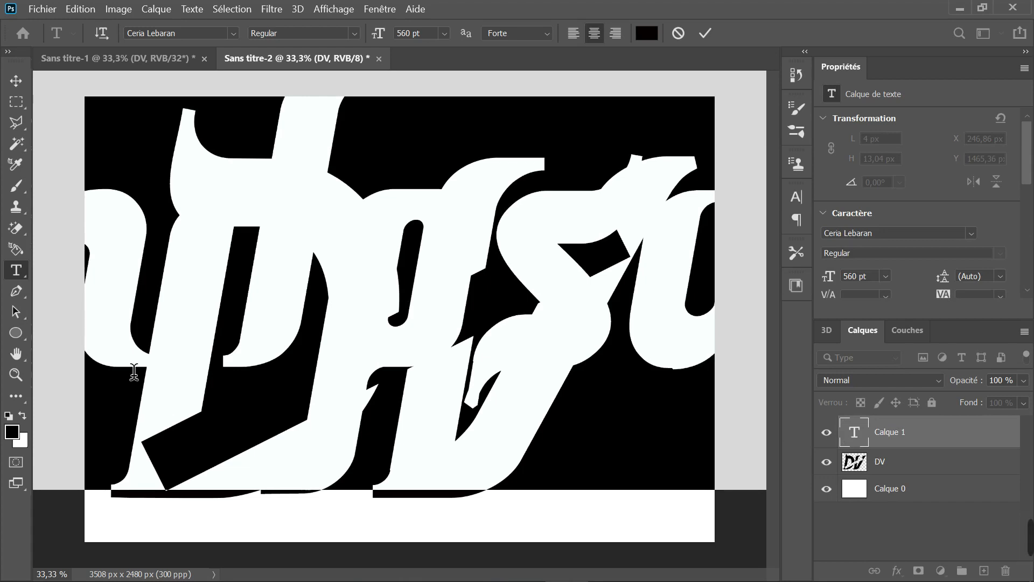
click(133, 371)
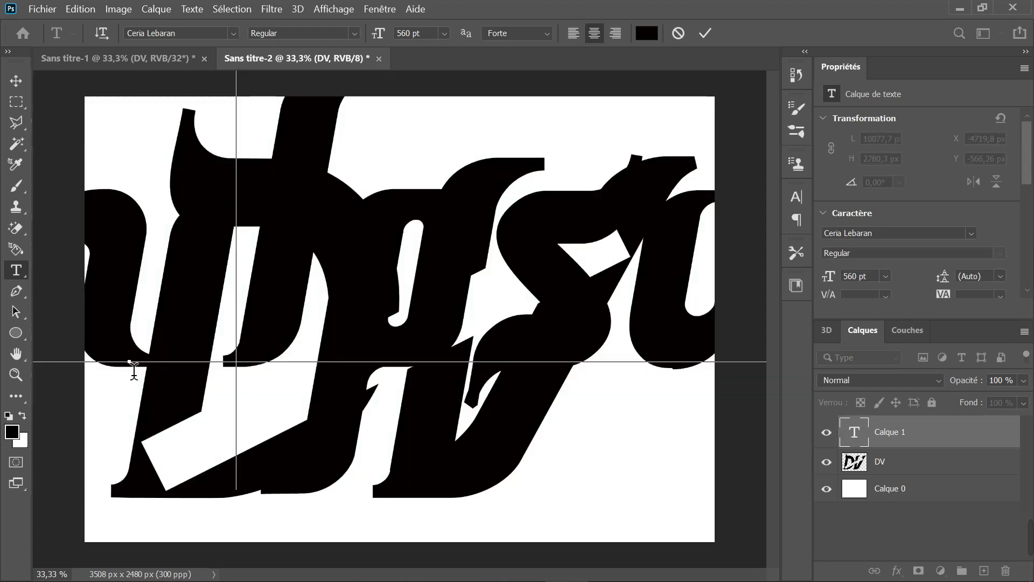
text(TER)
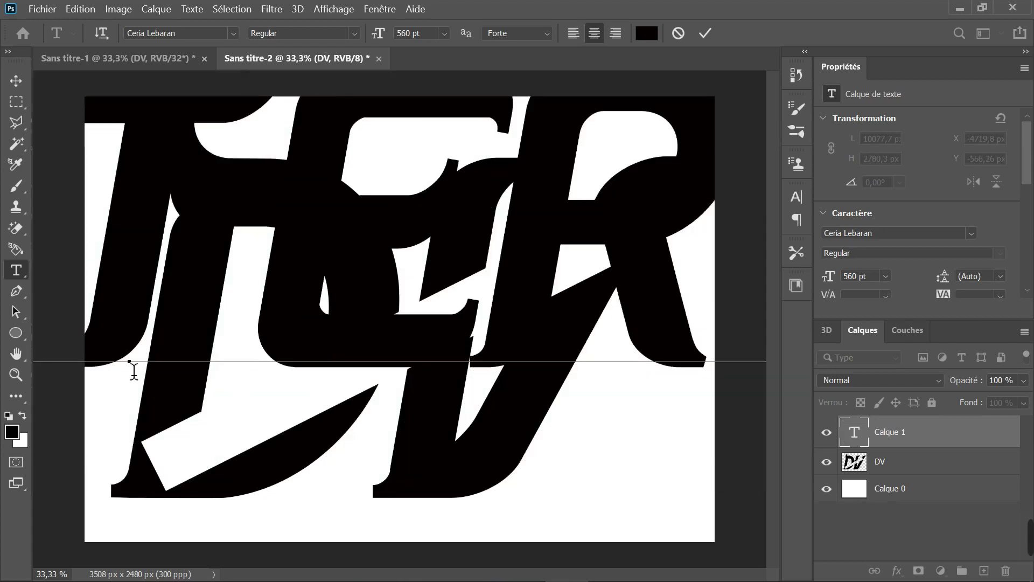
key(Return)
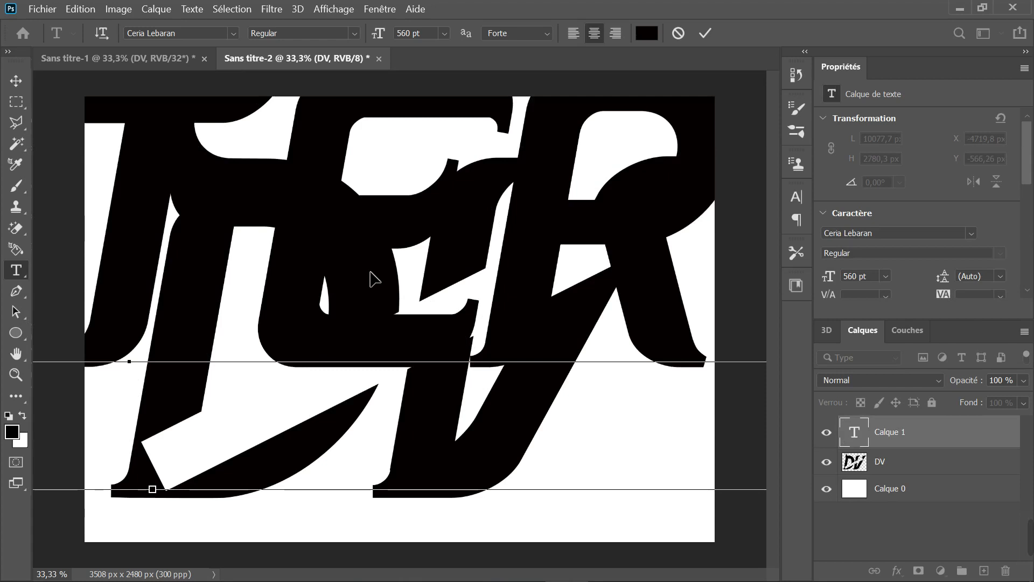
key(ctrl+a)
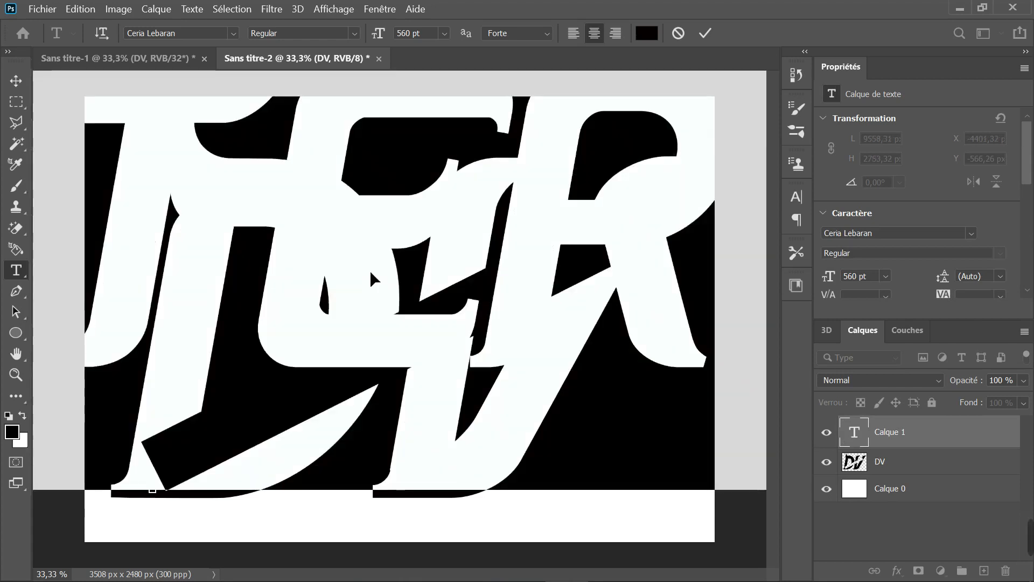
click(232, 32)
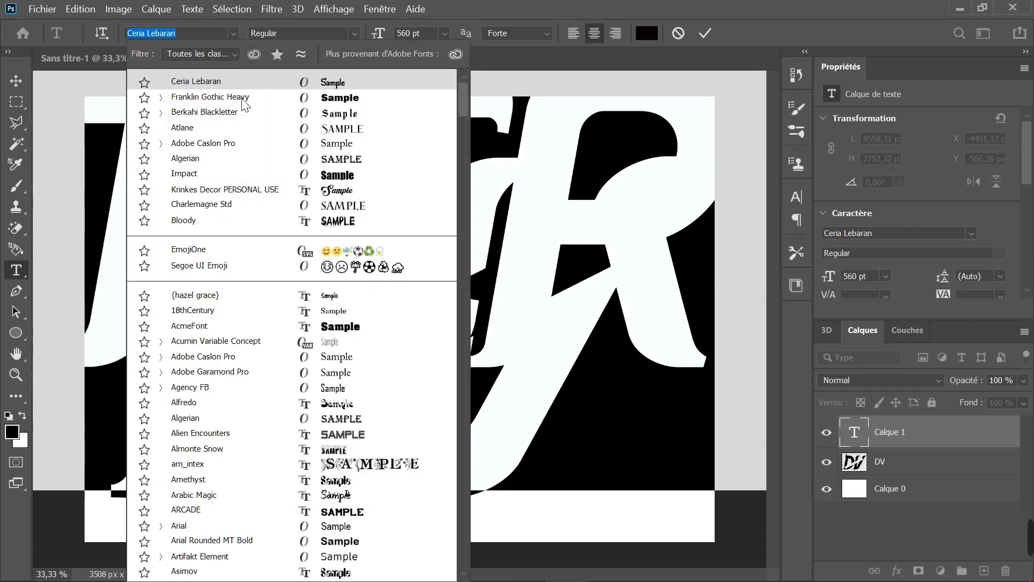
key(Escape)
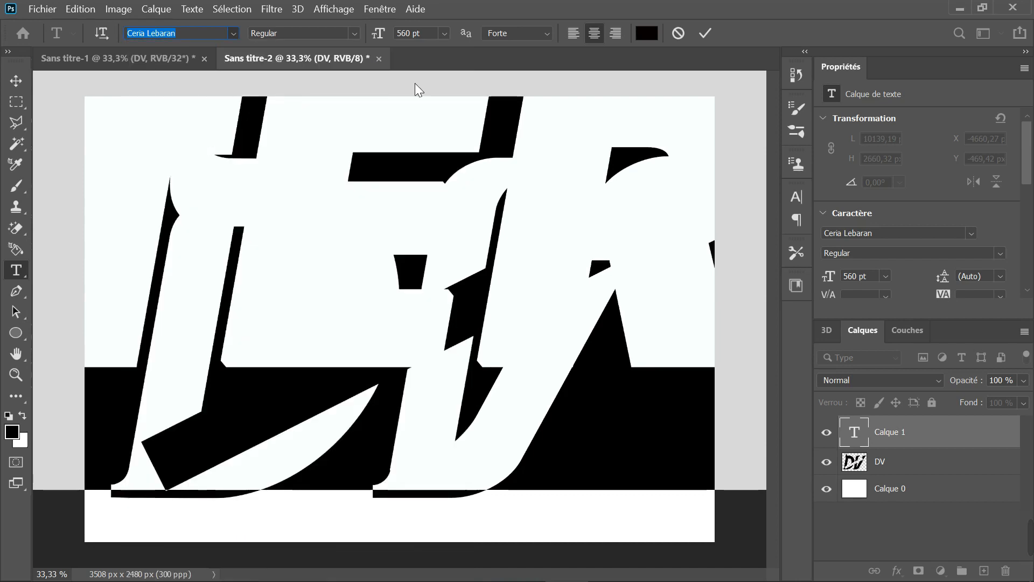
drag(220, 339, 443, 136)
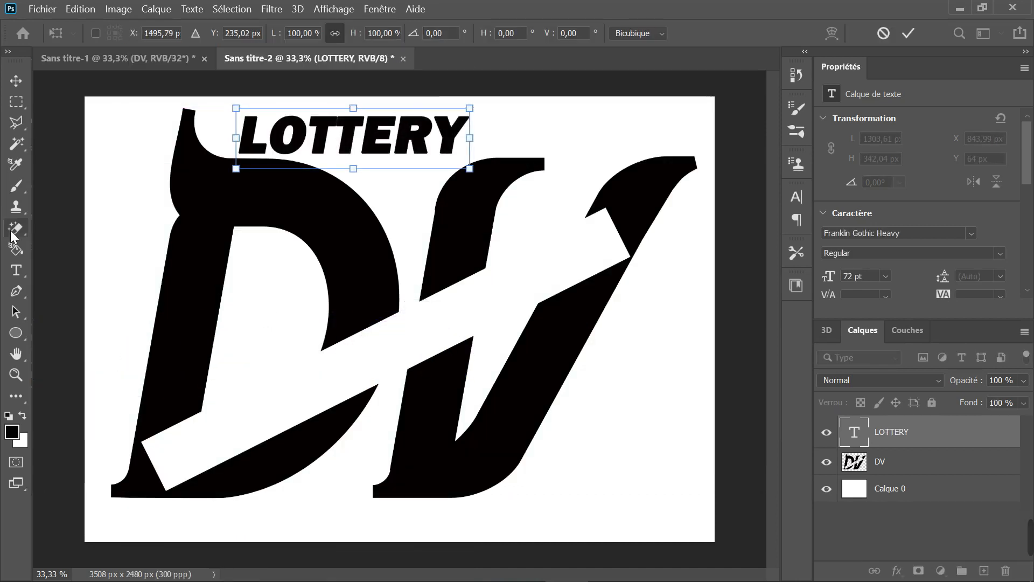
Append 2022 to the LOTTERY text so it reads LOTTERY 2022
click(18, 269)
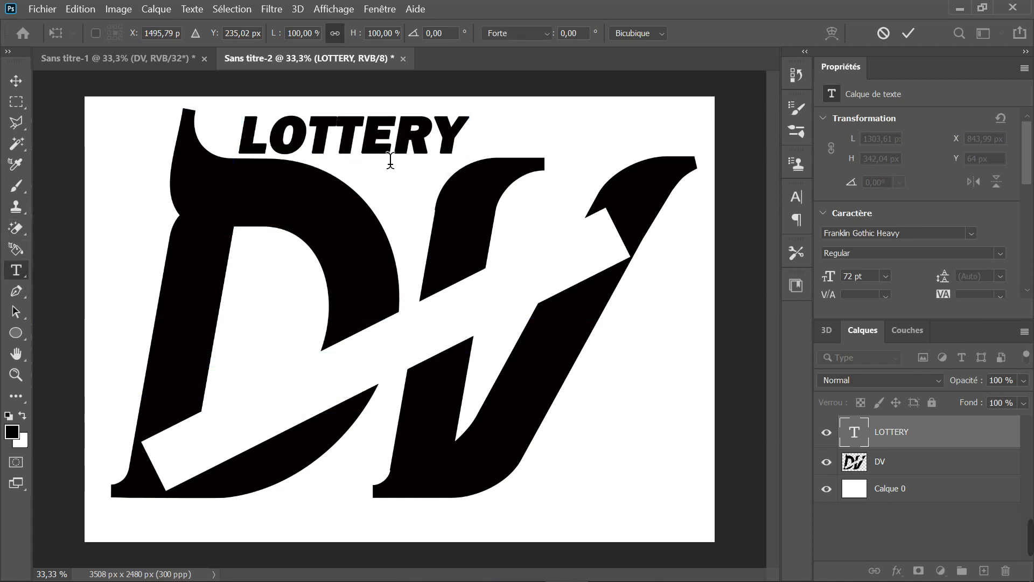
click(466, 147)
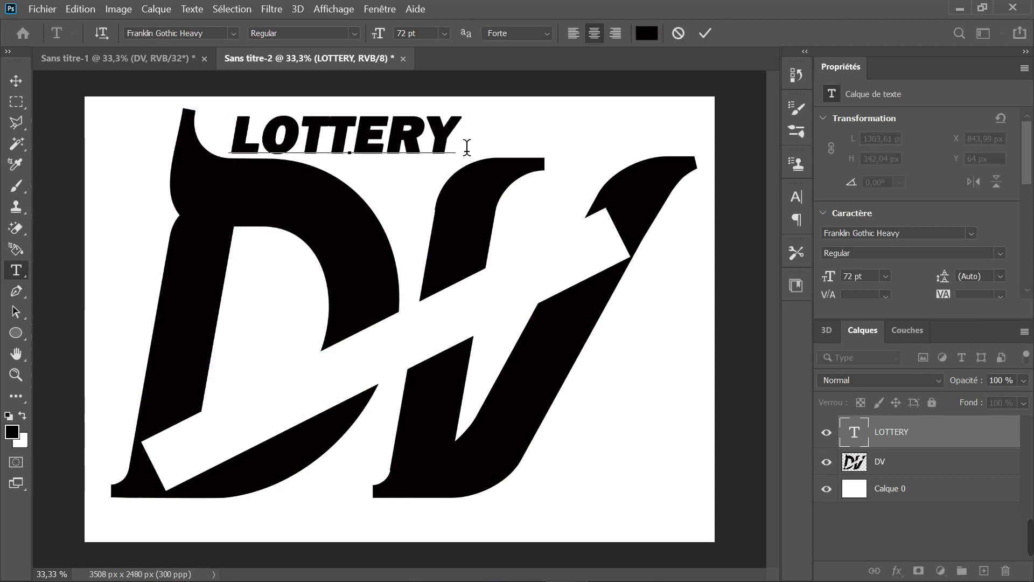
text(20)
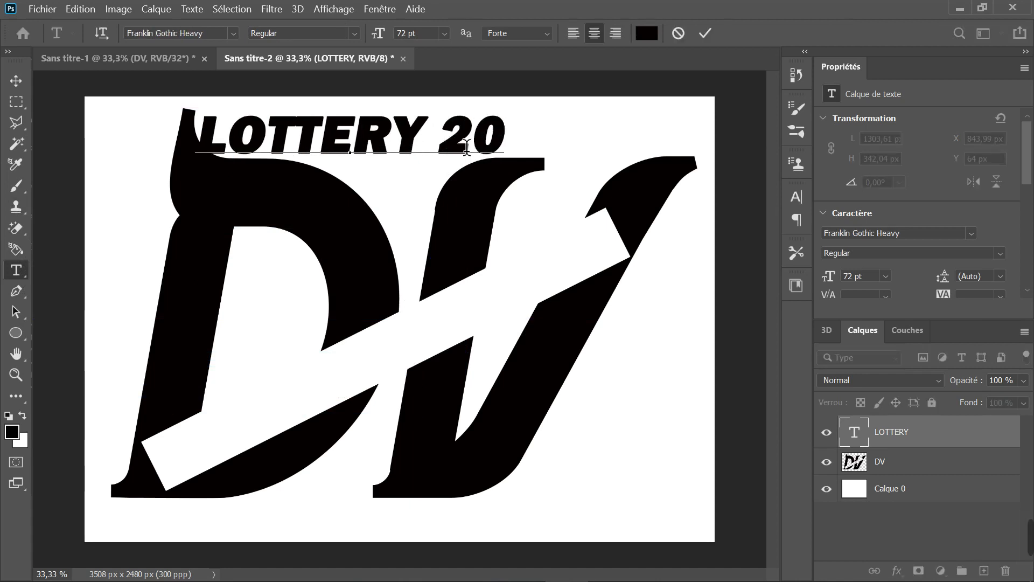
text(22)
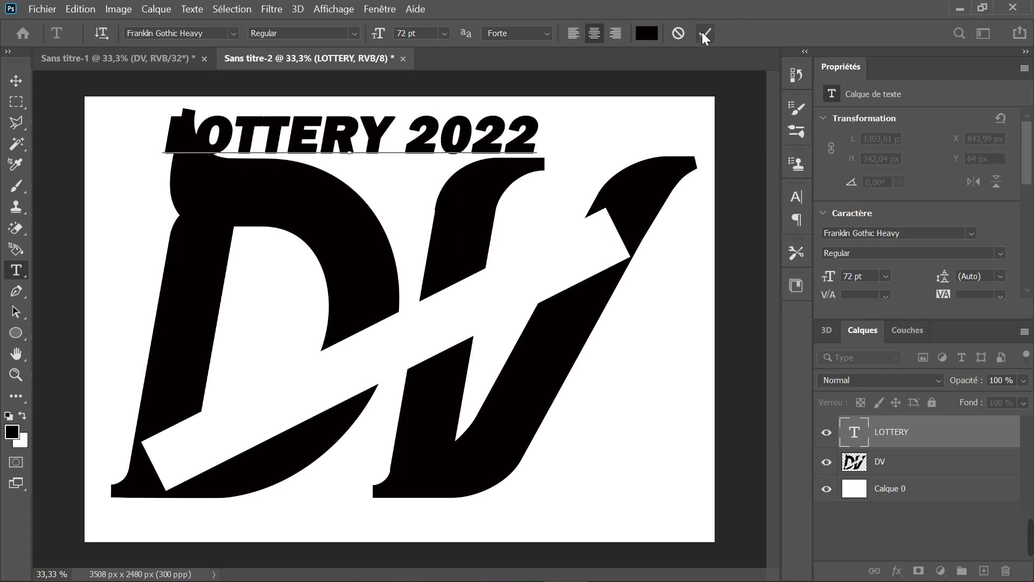
key(ctrl+Return)
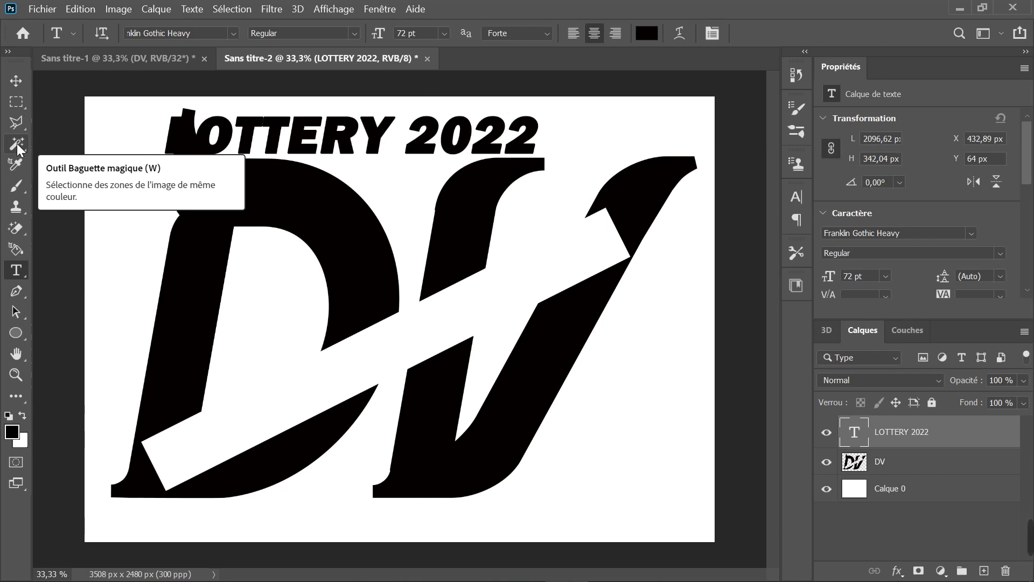
Move the LOTTERY 2022 text into the diagonal cut across the letters and rotate it to about -27°
key(ctrl+t)
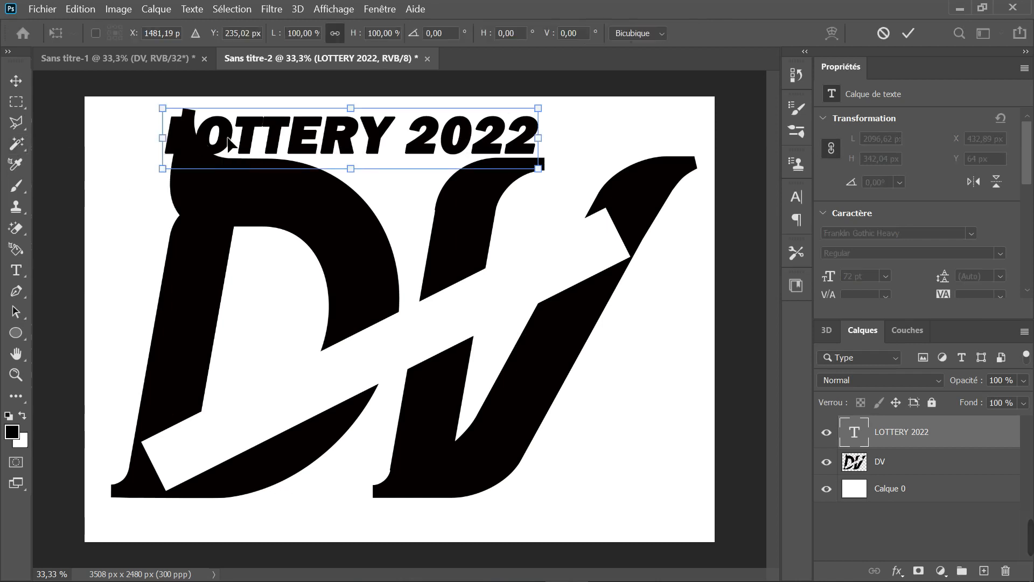
drag(280, 140, 272, 445)
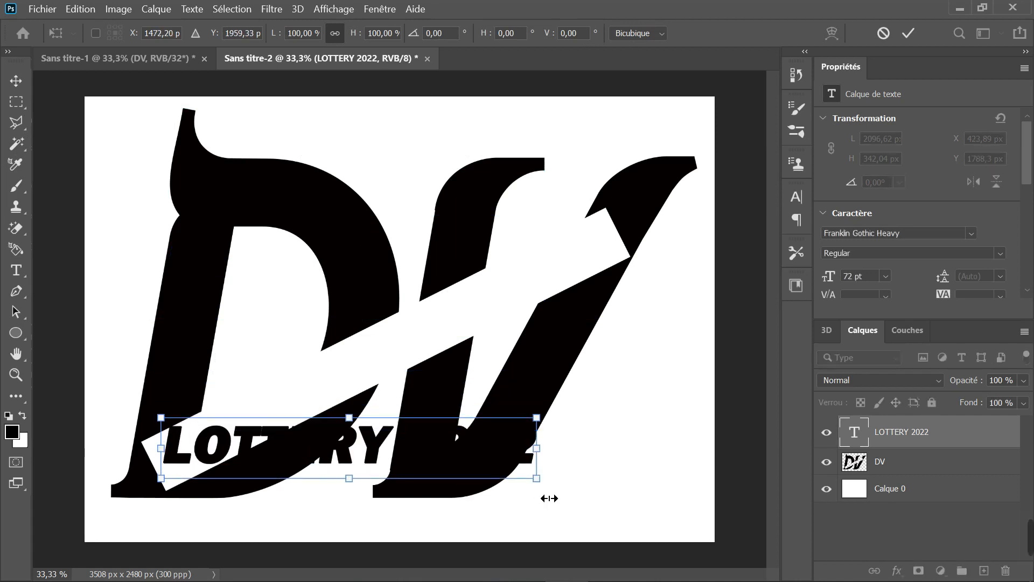
drag(554, 478, 364, 447)
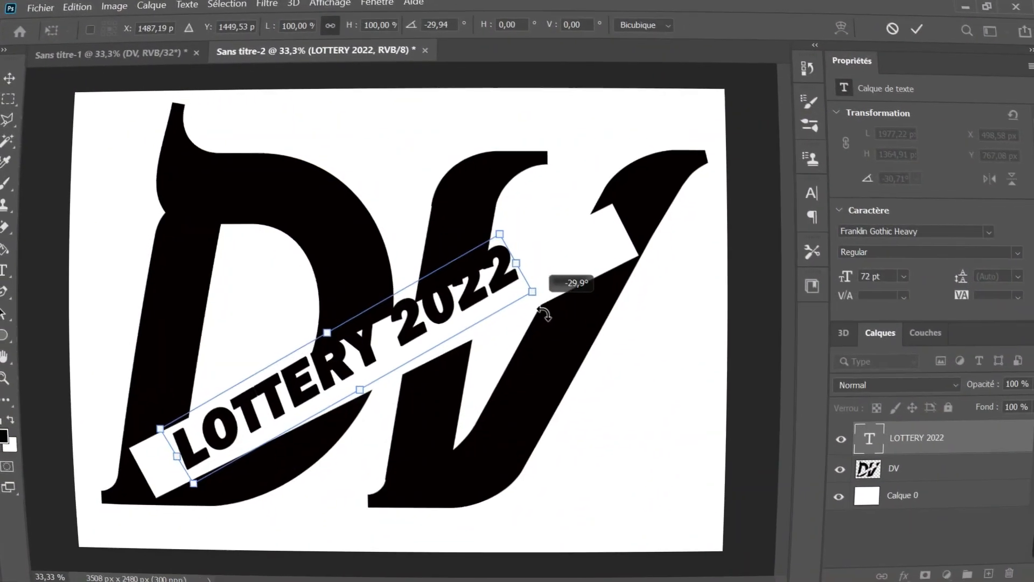
drag(548, 312, 543, 320)
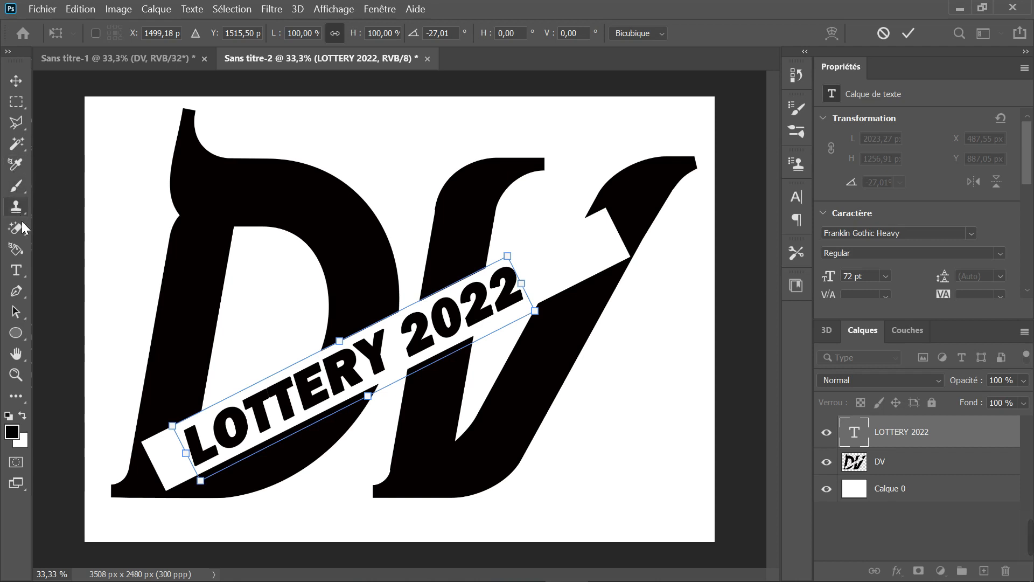
Set the font size of the whole LOTTERY 2022 text to 82 pt
click(15, 269)
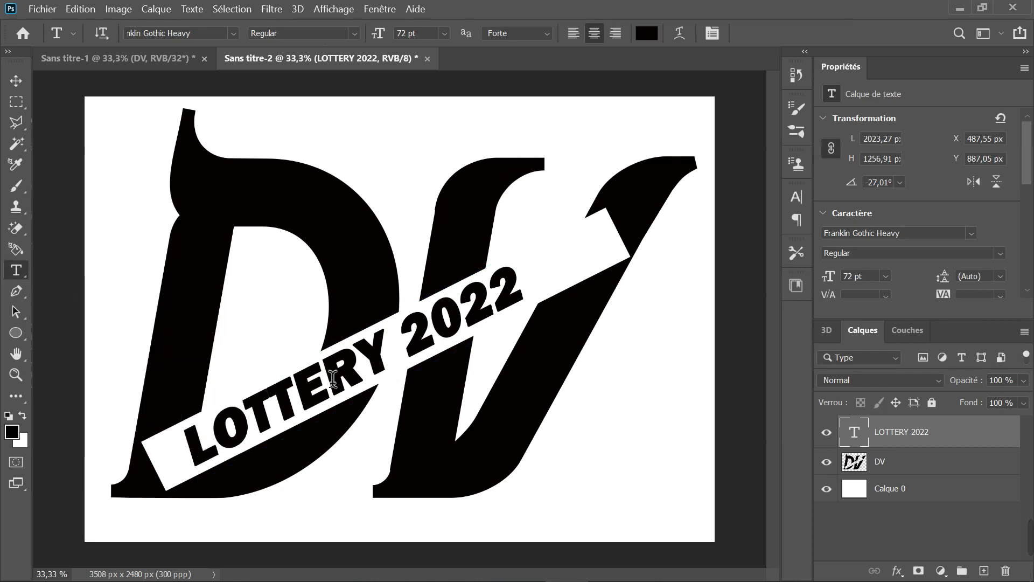
click(333, 396)
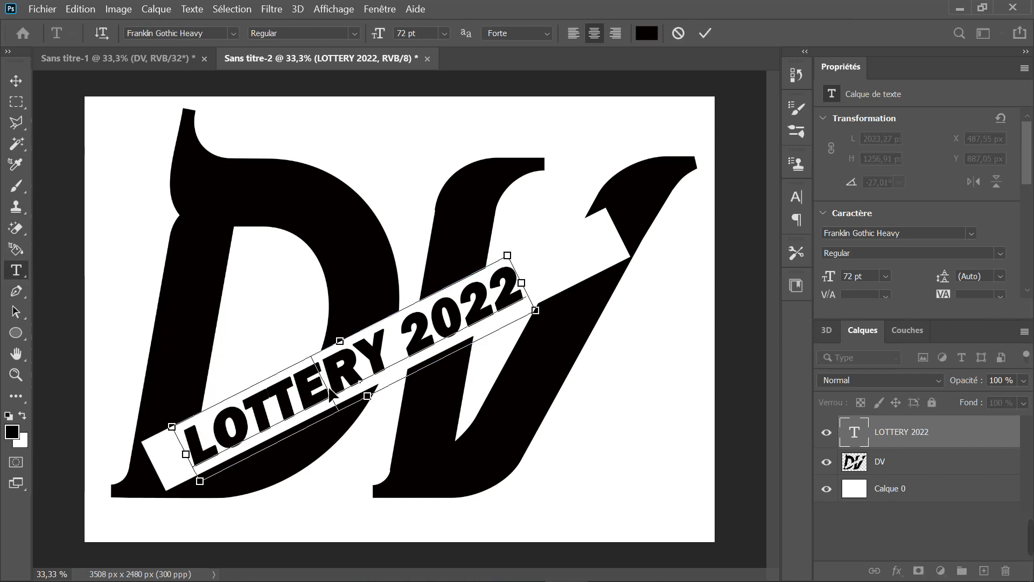
key(ctrl+a)
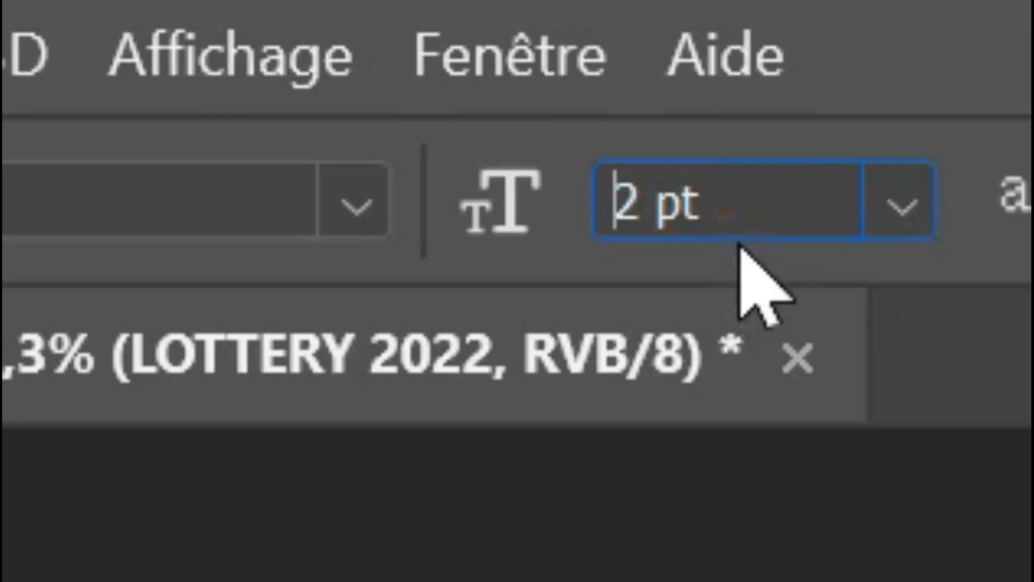
text(8)
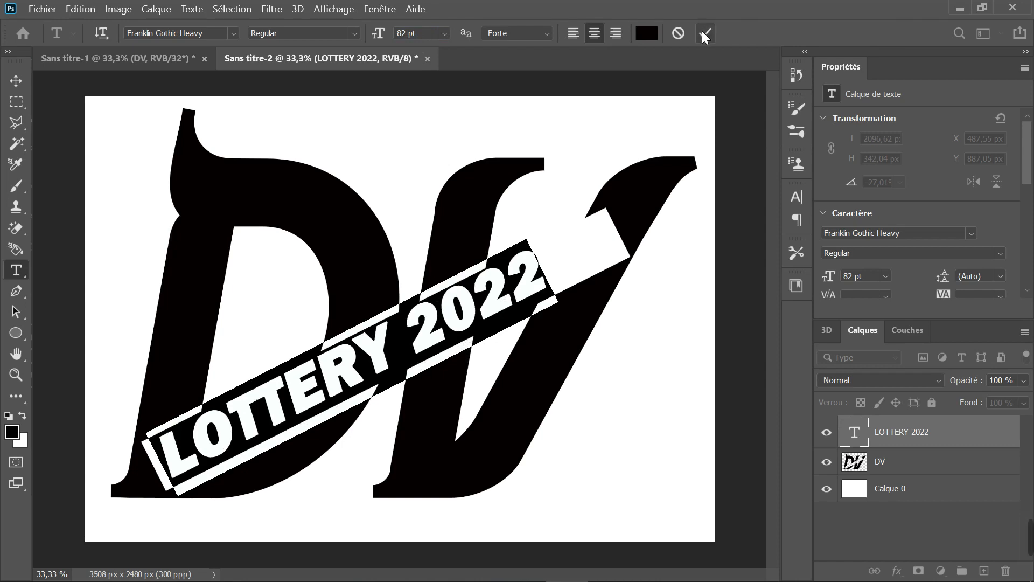
click(702, 31)
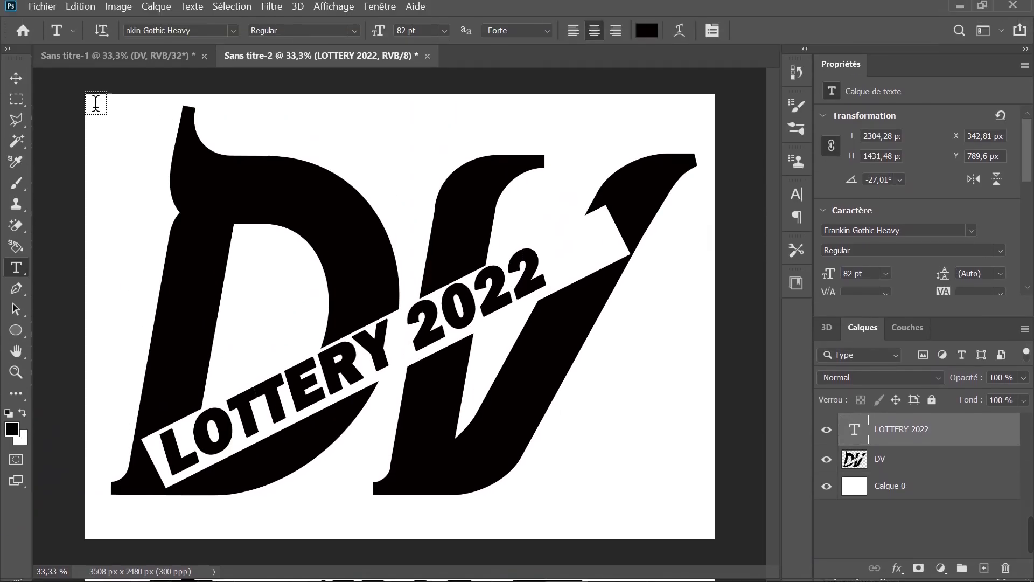
Scale the LOTTERY 2022 text to about 113.3% and nudge it down about 24 px to fit inside the white band
click(13, 79)
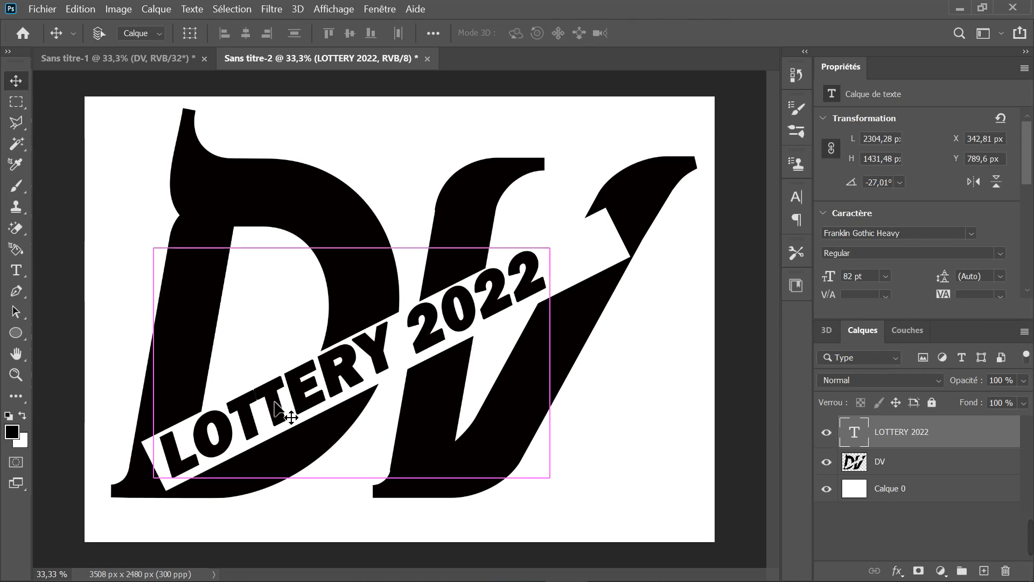
key(ctrl+t)
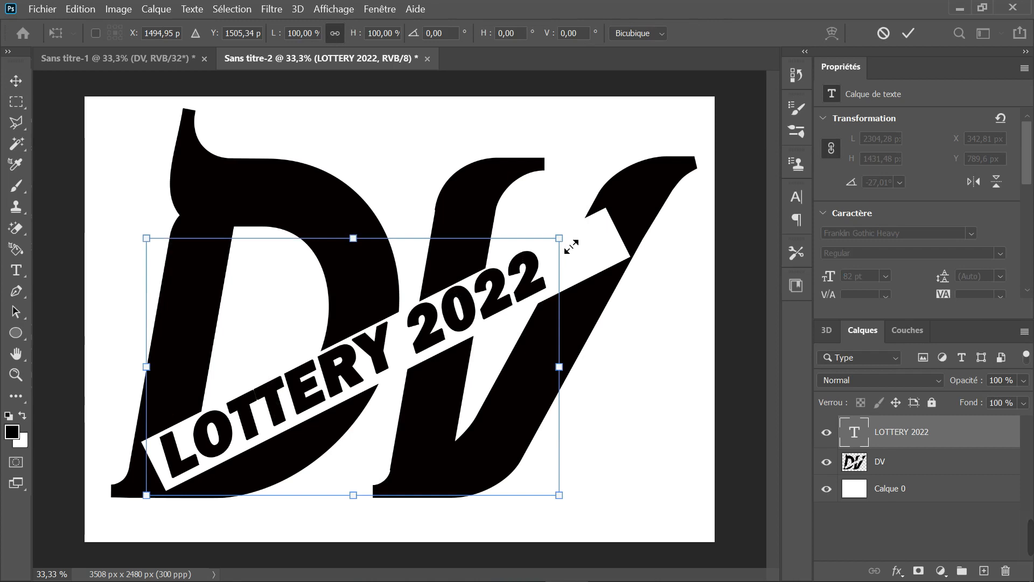
drag(578, 244, 632, 220)
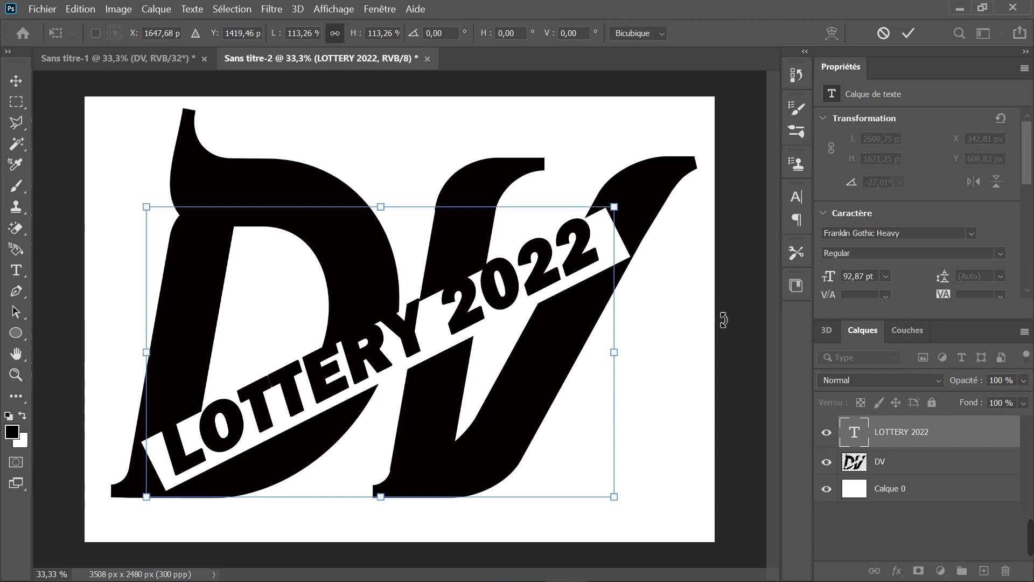
key(Down)
key(Down)
key(Down)
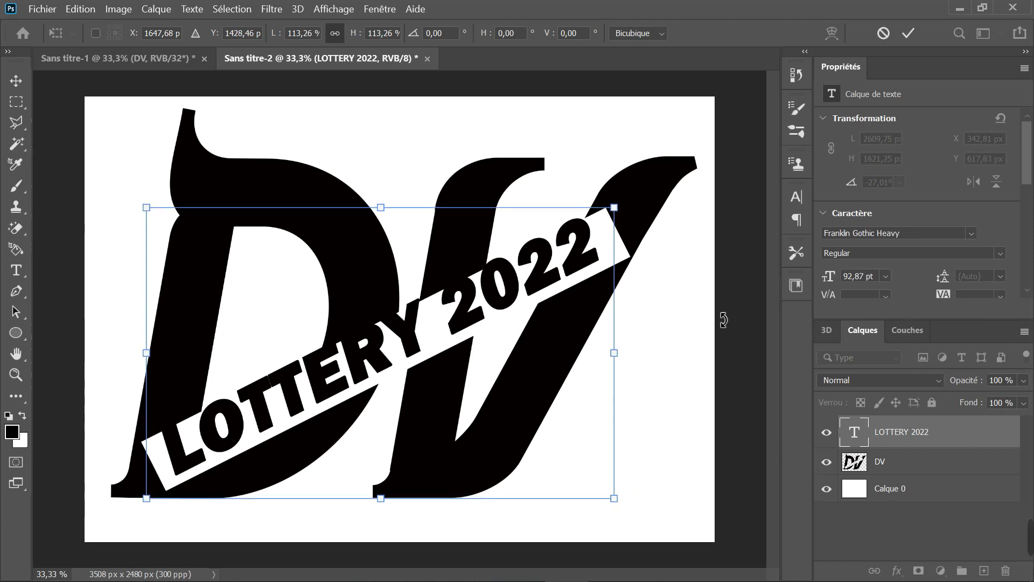
key(Down)
key(Down)
key(Down)
key(Down)
key(Down)
key(Down)
key(Down)
key(Down)
key(Down)
key(Down)
key(Down)
key(Down)
key(Down)
key(Down)
key(Down)
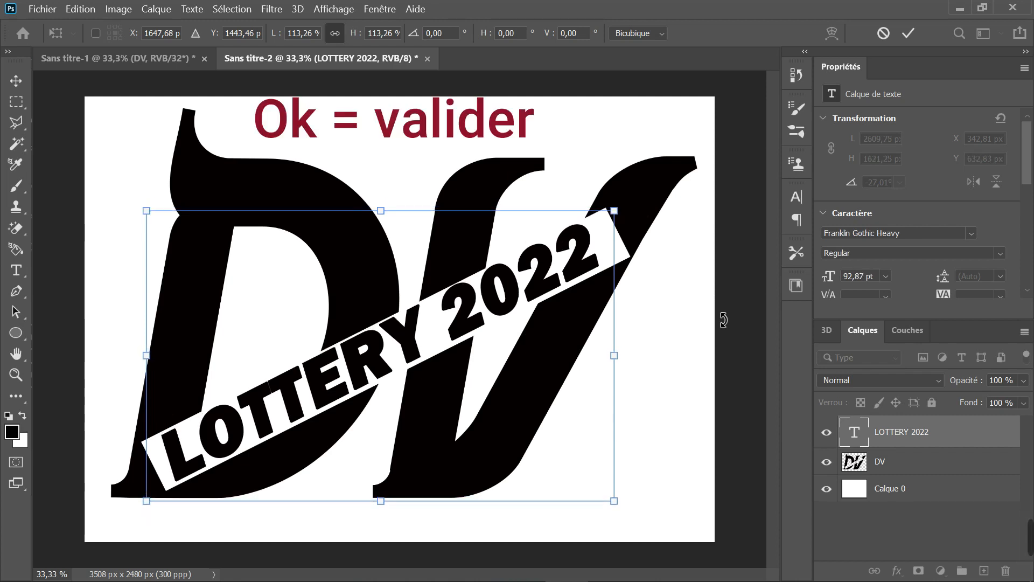
click(914, 30)
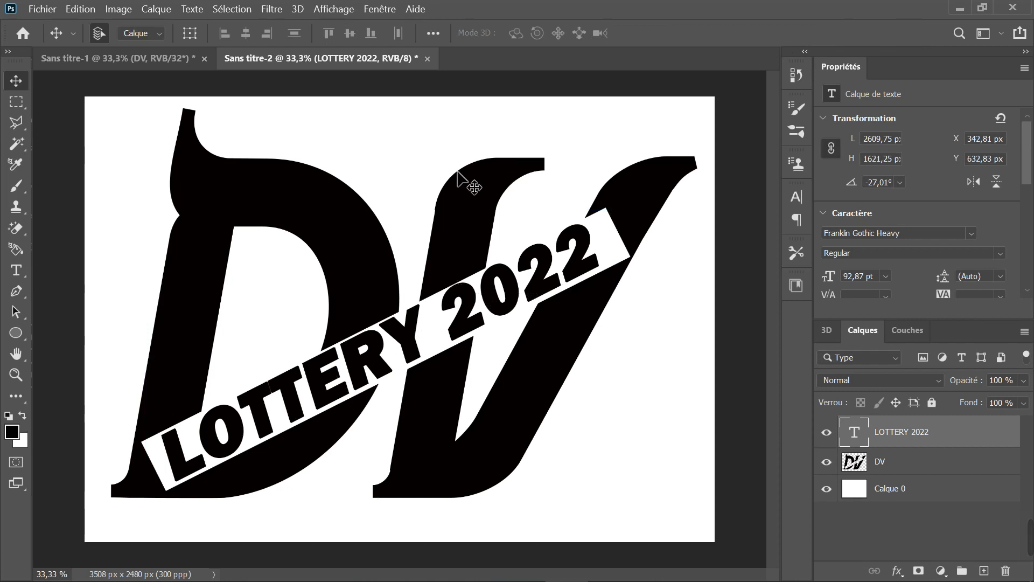
Place f.jpg from the DV Lottery folder into the logo document and scale the night city photo to about 165.5%
mouse_move(178, 575)
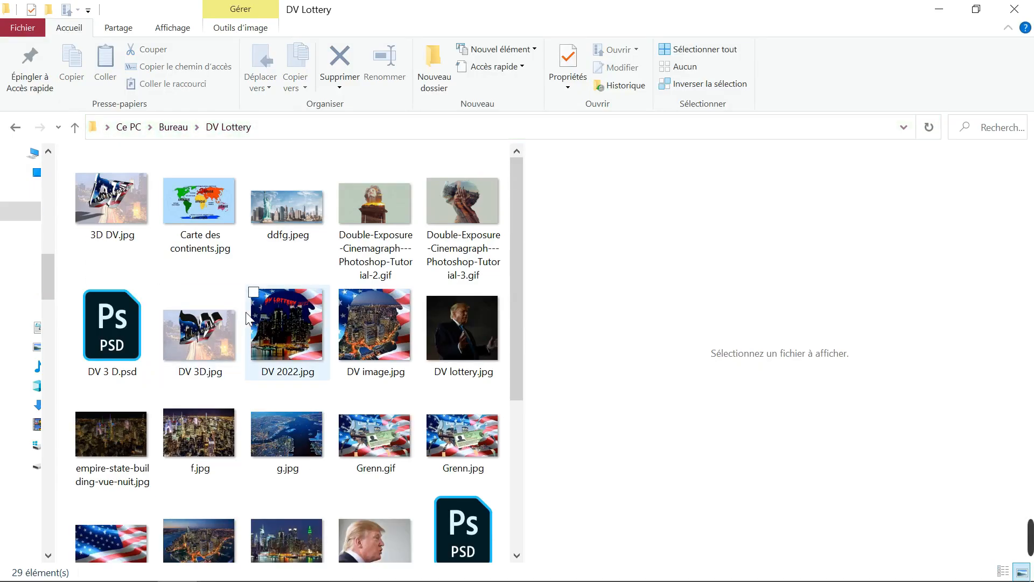
scroll(246, 314, down, 4)
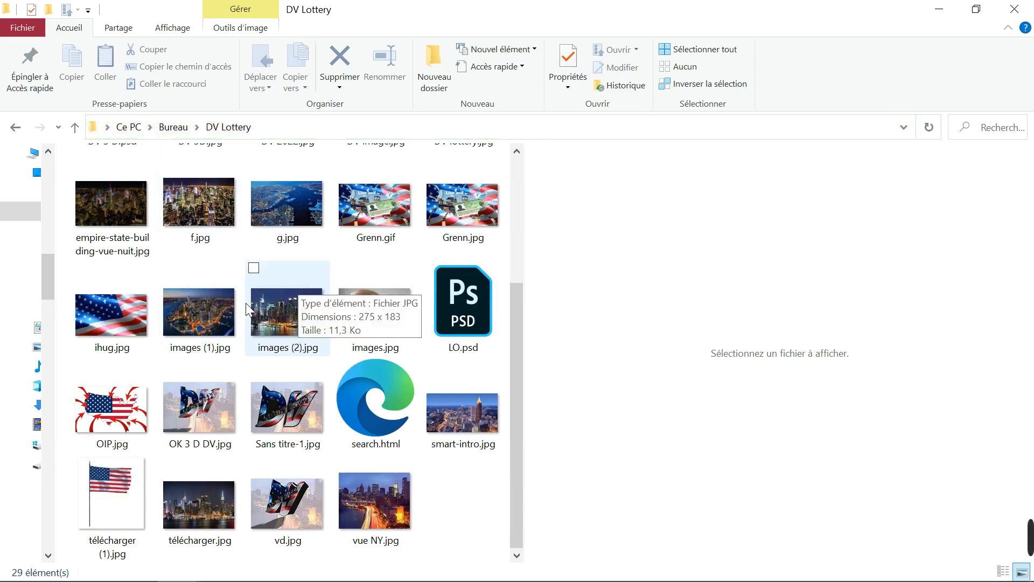
click(203, 303)
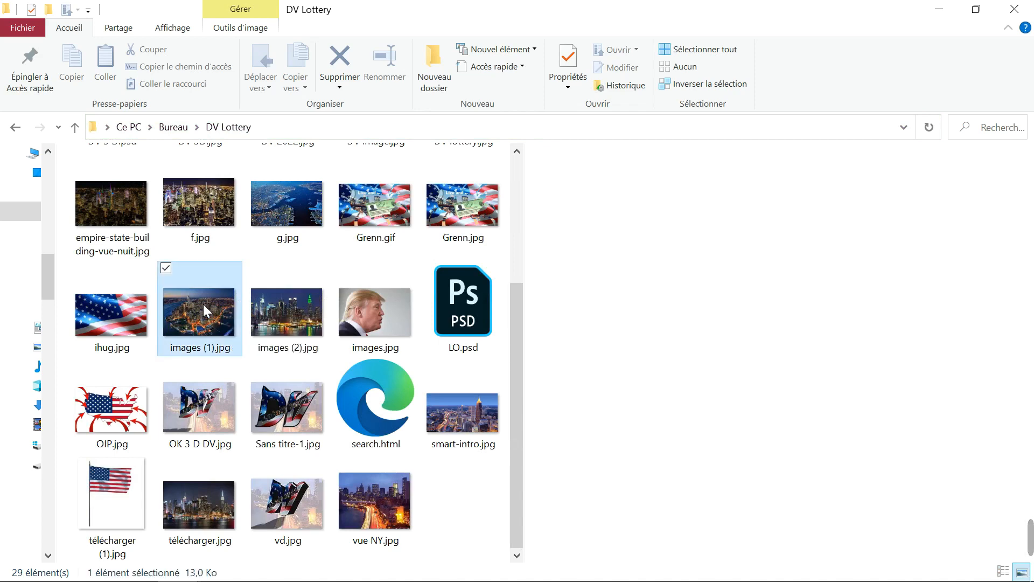
click(976, 11)
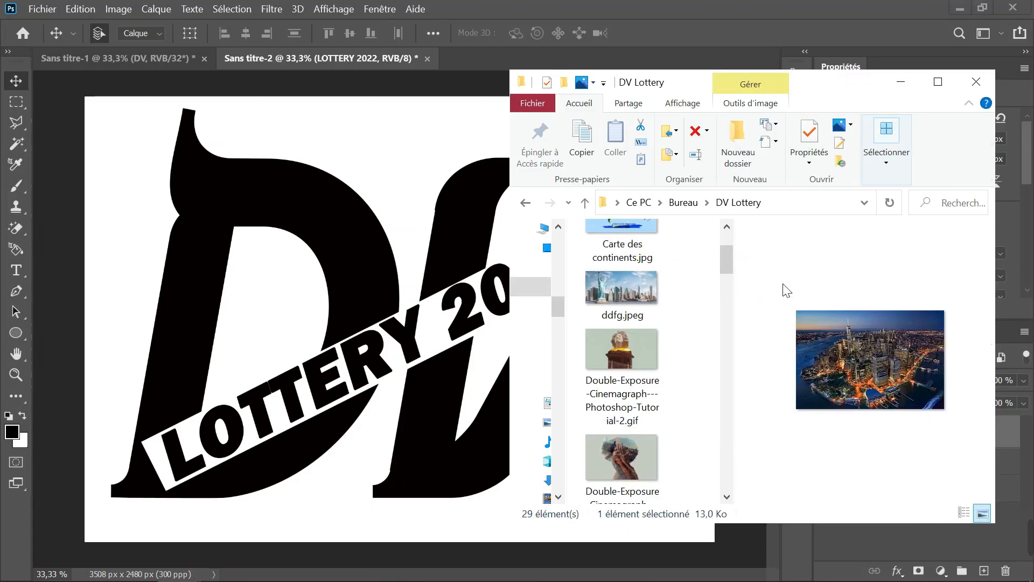
scroll(651, 340, up, 1)
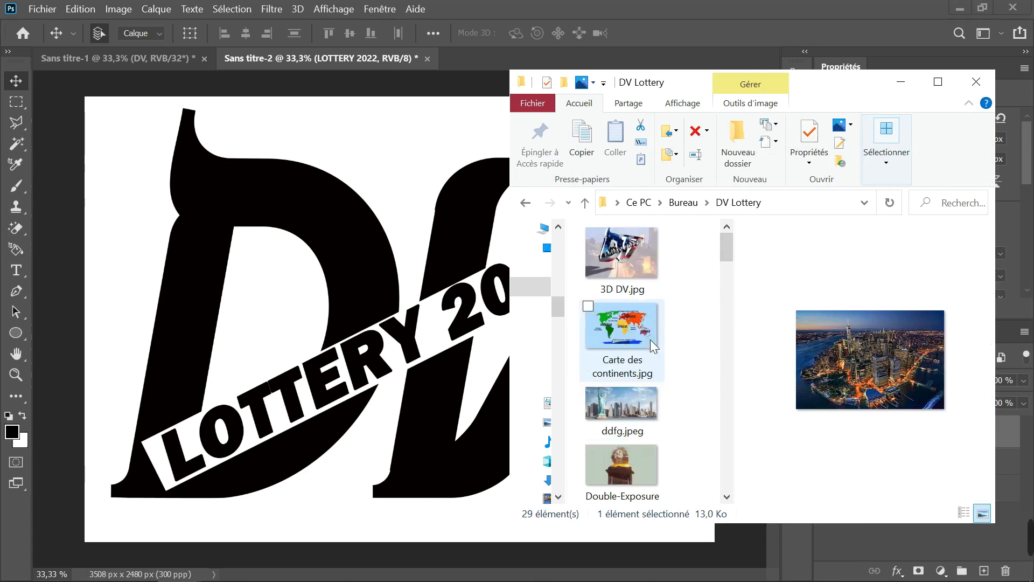
scroll(651, 339, down, 5)
scroll(651, 344, down, 2)
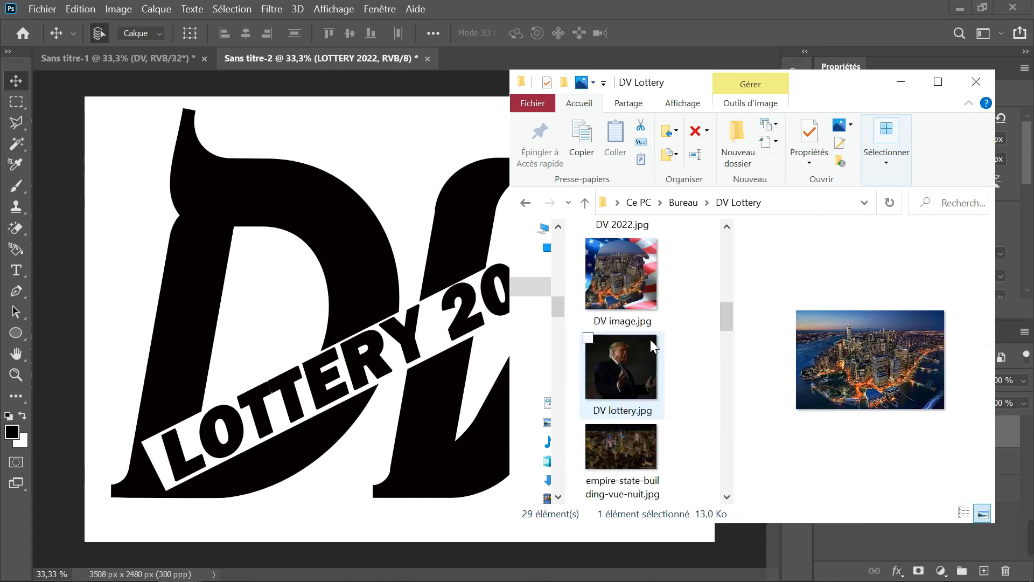
scroll(651, 339, down, 3)
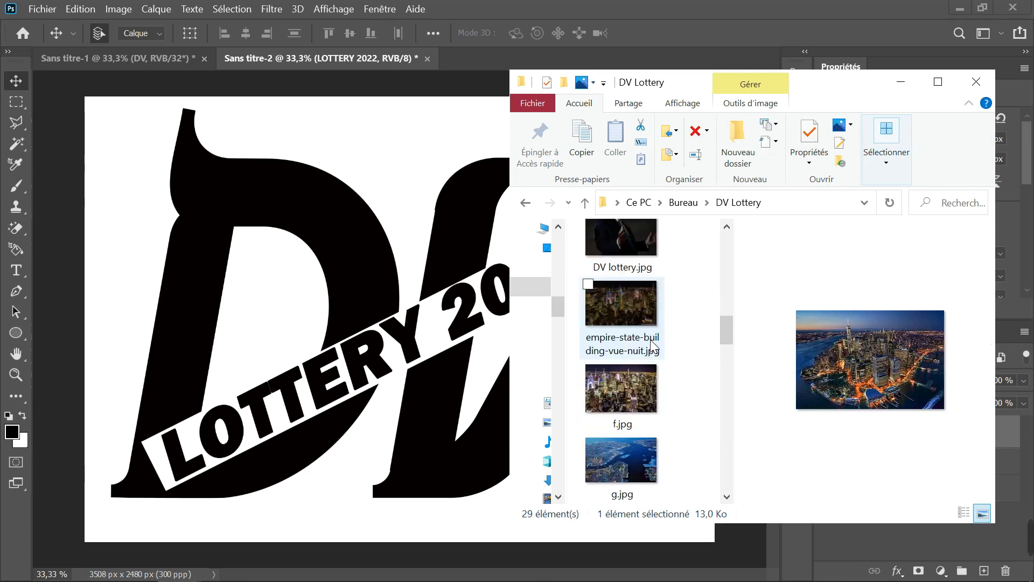
click(618, 385)
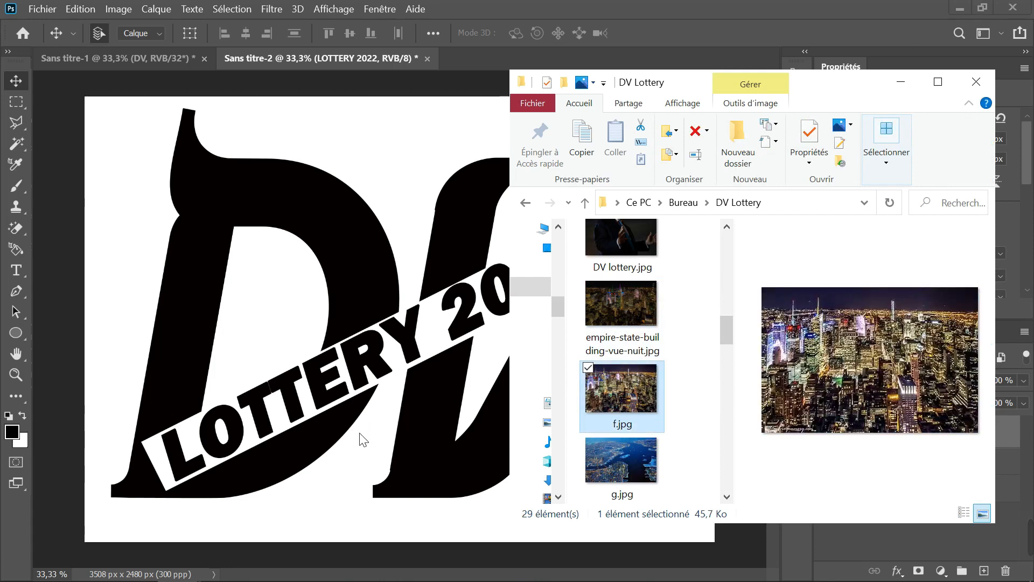
click(346, 460)
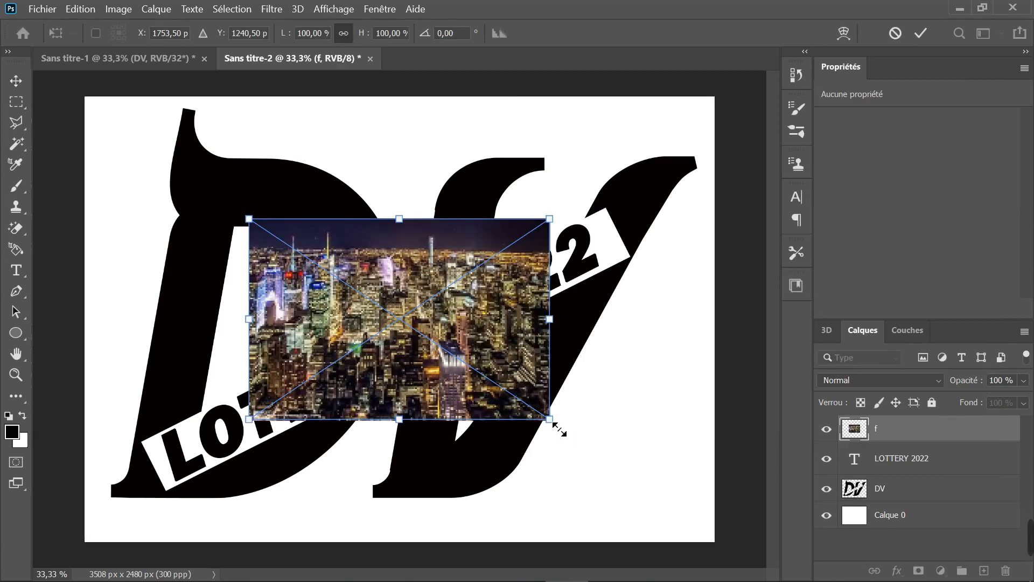
drag(559, 430, 649, 510)
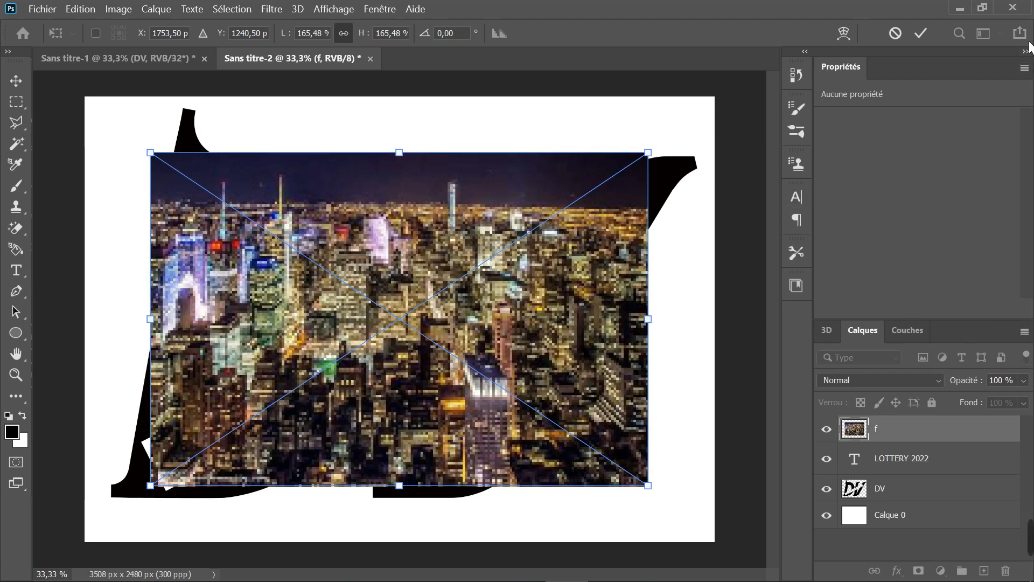
click(923, 32)
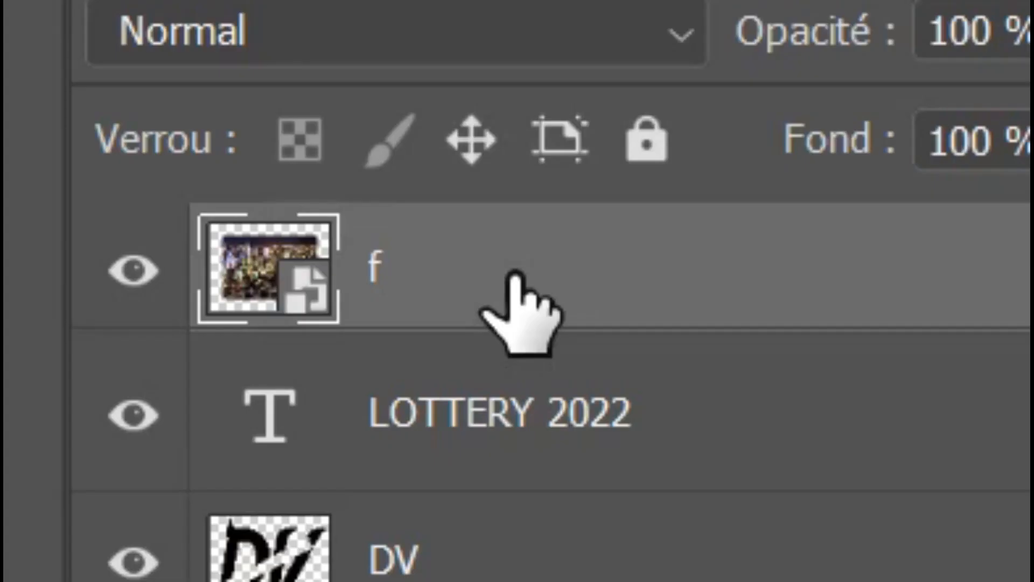
Clip the f photo layer to the LOTTERY 2022 text and shift the photo to about X 394 px, Y 373 px
right_click(895, 427)
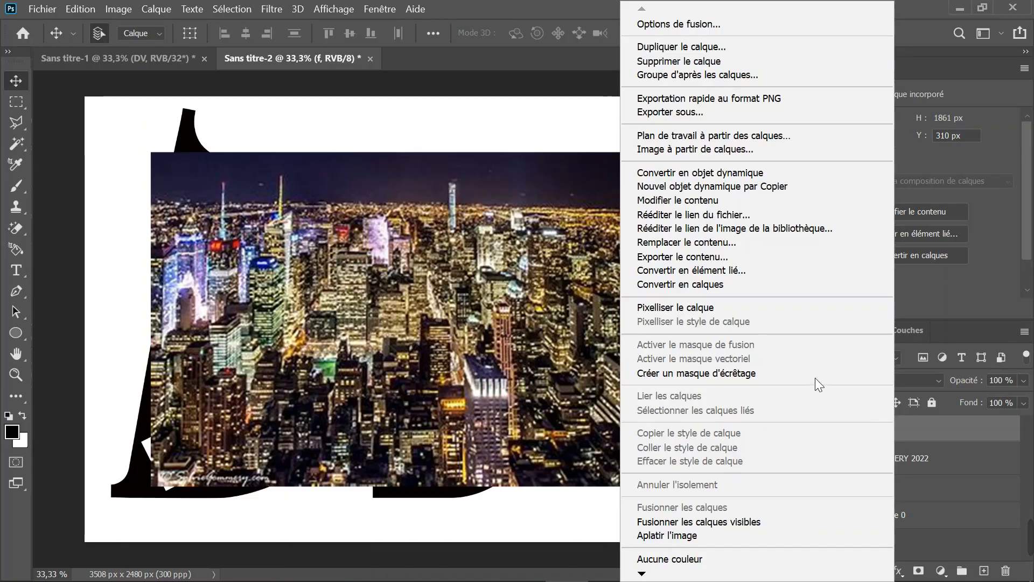
click(729, 372)
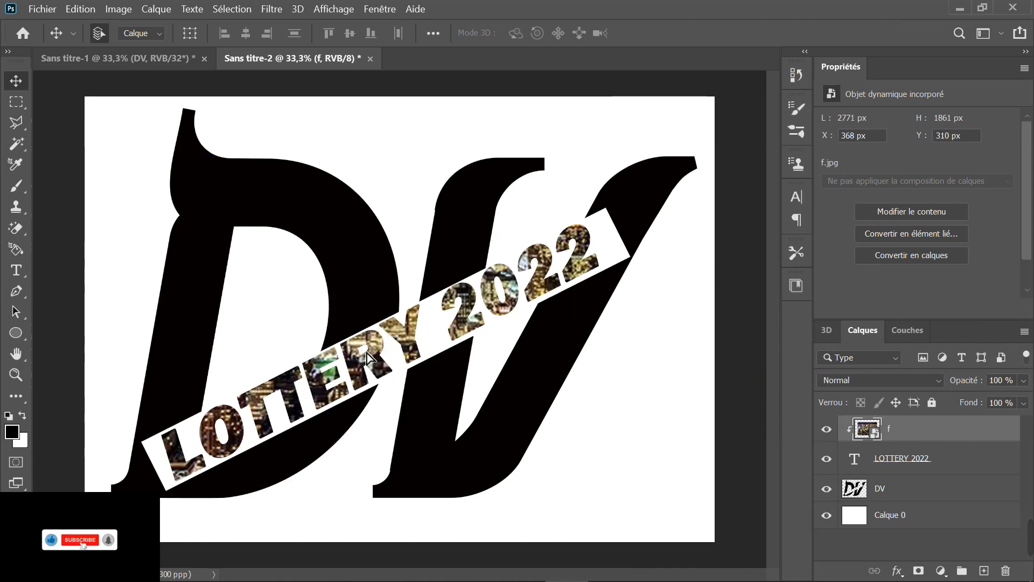
mouse_move(367, 353)
mouse_down()
mouse_move(388, 349)
mouse_move(330, 367)
mouse_move(412, 354)
mouse_move(447, 366)
mouse_move(362, 371)
mouse_move(370, 382)
mouse_move(369, 373)
mouse_move(388, 371)
mouse_move(370, 373)
mouse_up()
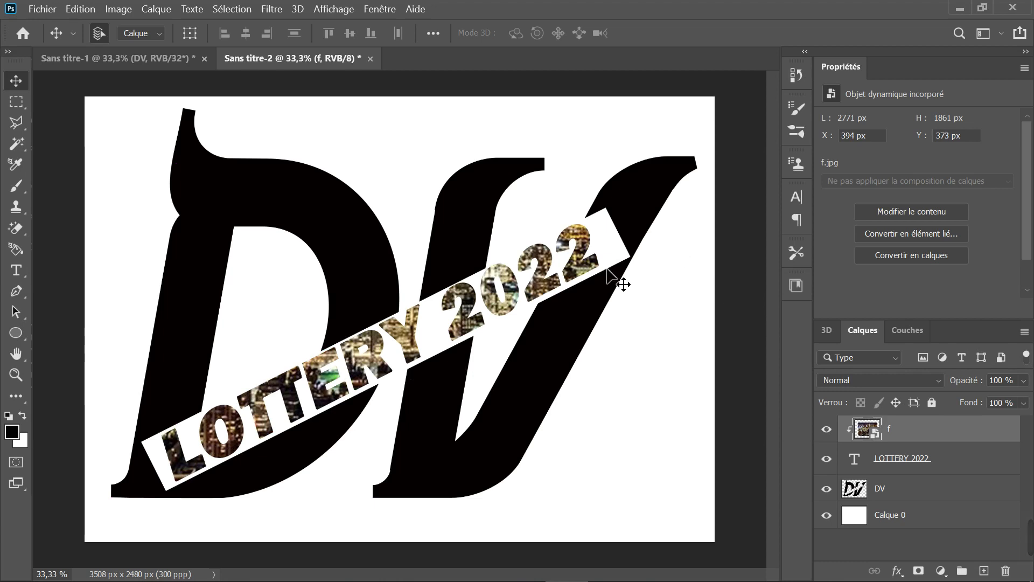
Place the American flag image ihug.jpg from the DV Lottery folder into the logo document and scale it to about 217%
mouse_move(219, 579)
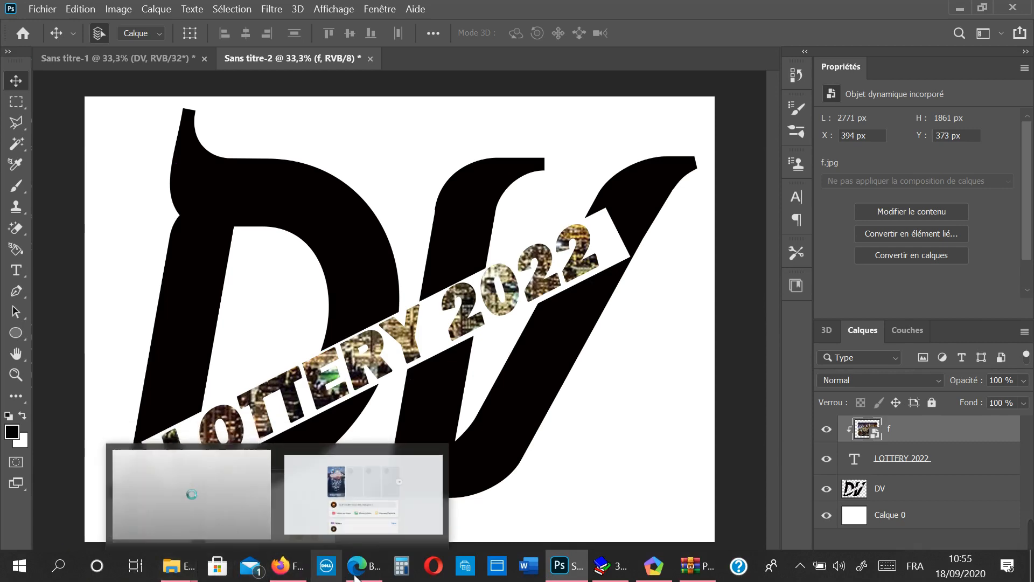
mouse_move(179, 575)
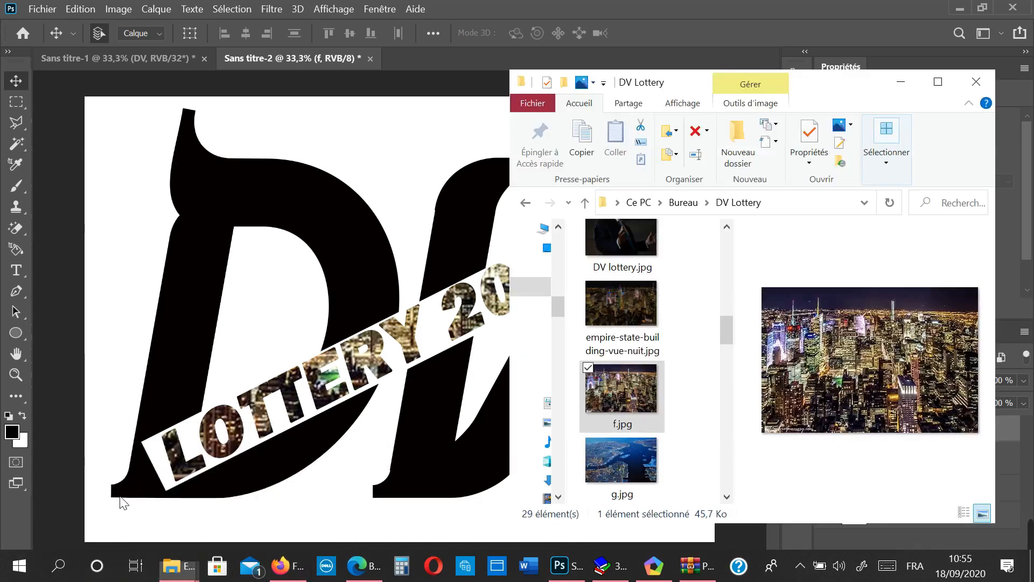
click(120, 497)
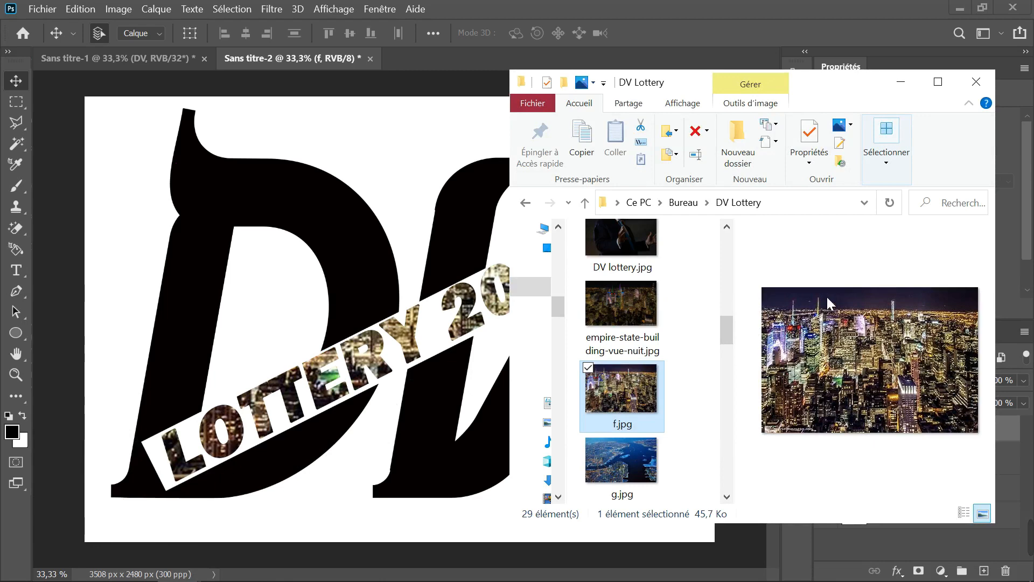
scroll(648, 338, up, 6)
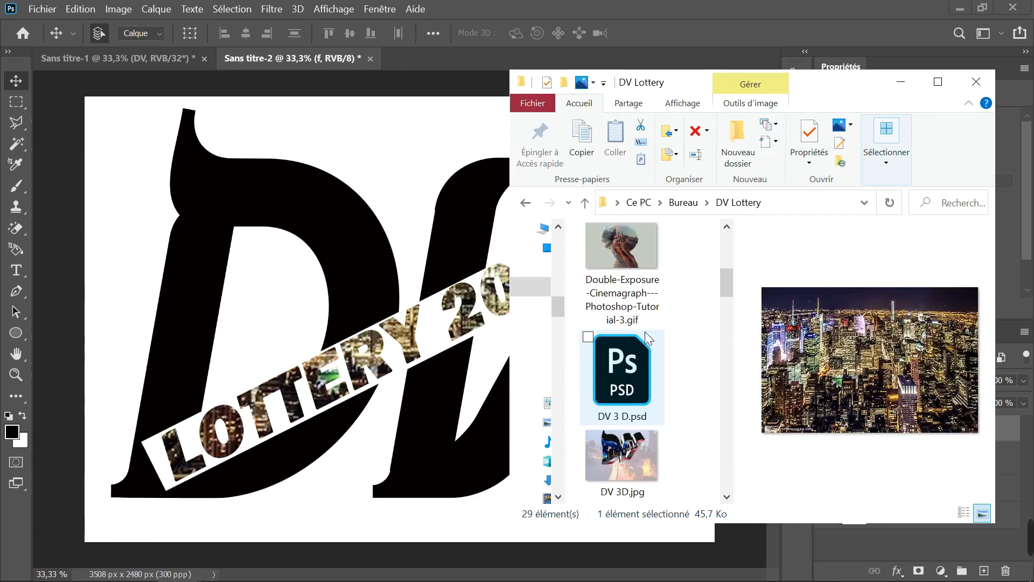
scroll(646, 331, down, 8)
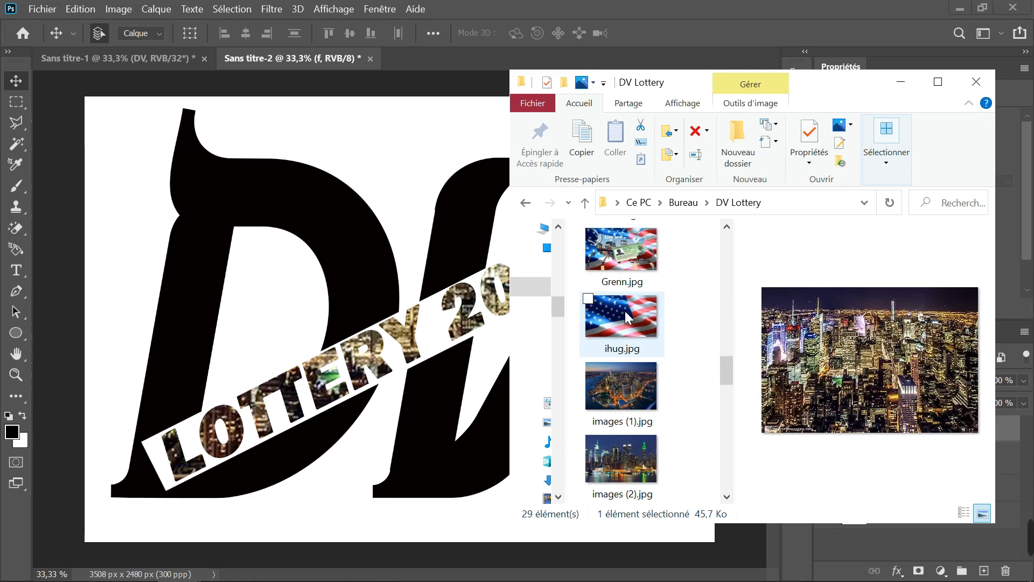
click(625, 311)
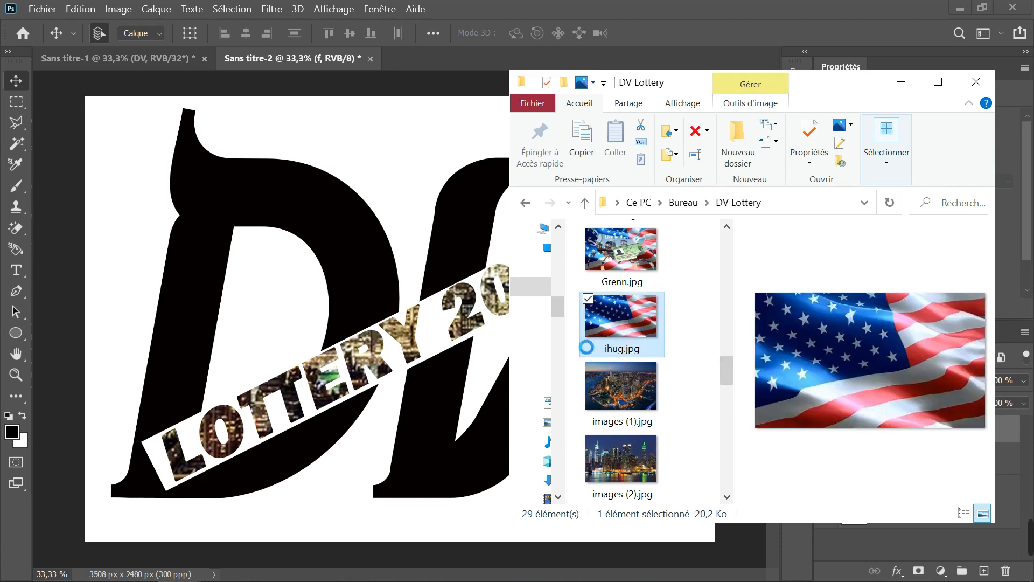
click(325, 478)
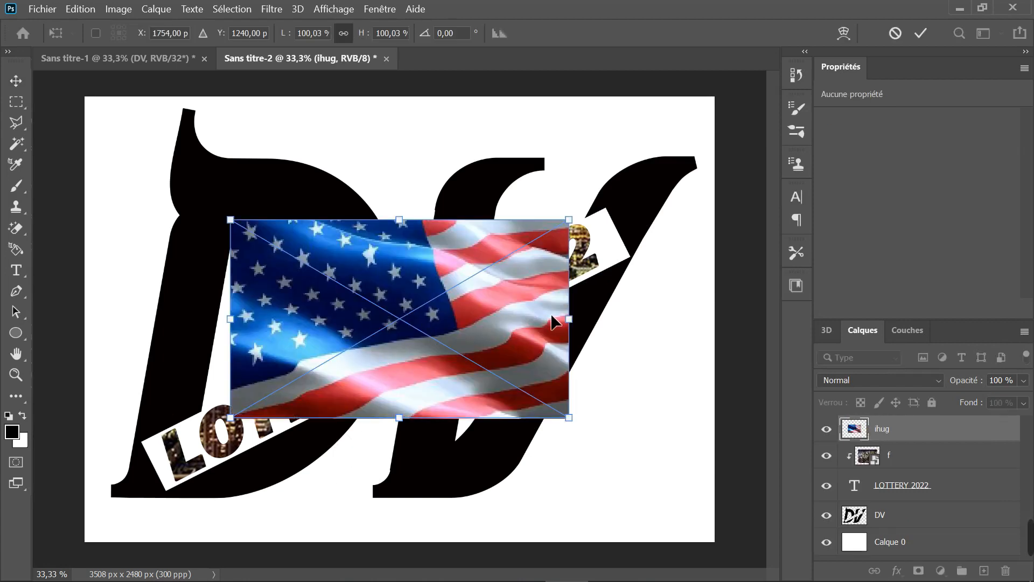
drag(578, 425, 755, 581)
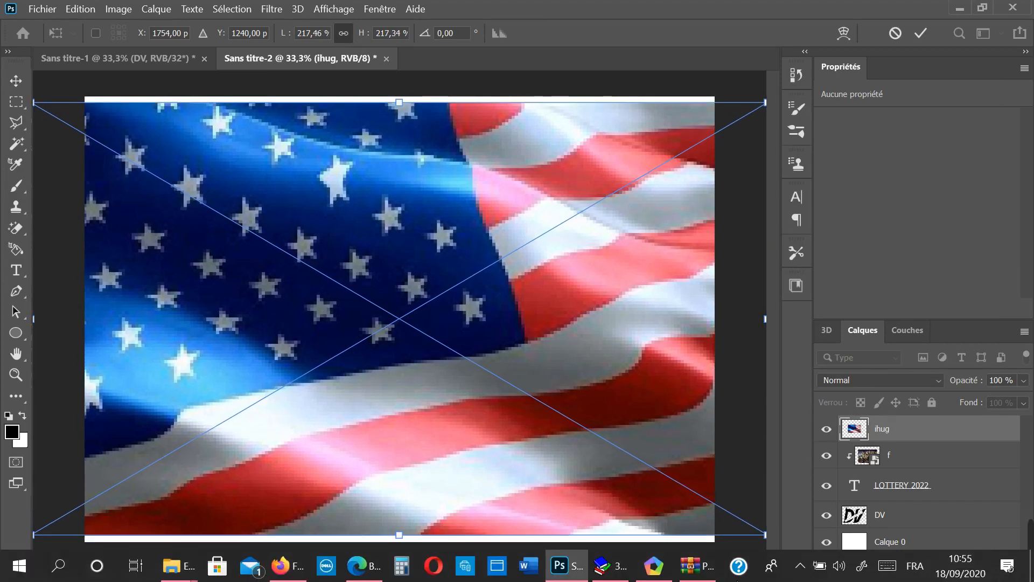
click(928, 35)
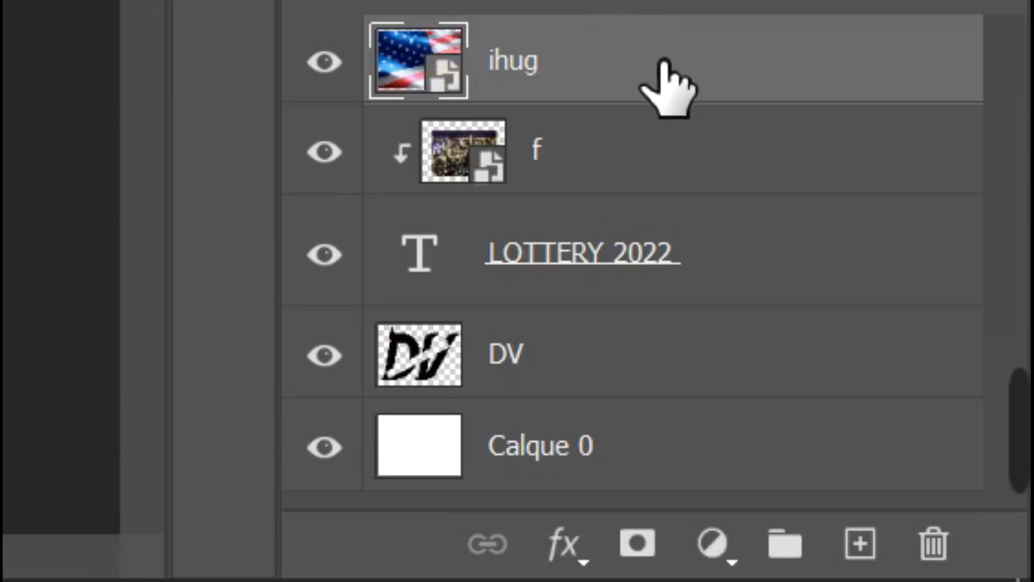
Clip the ihug flag layer to the DV letters directly beneath it and reposition the flag to about X -596 px, Y -174 px
drag(666, 65, 647, 335)
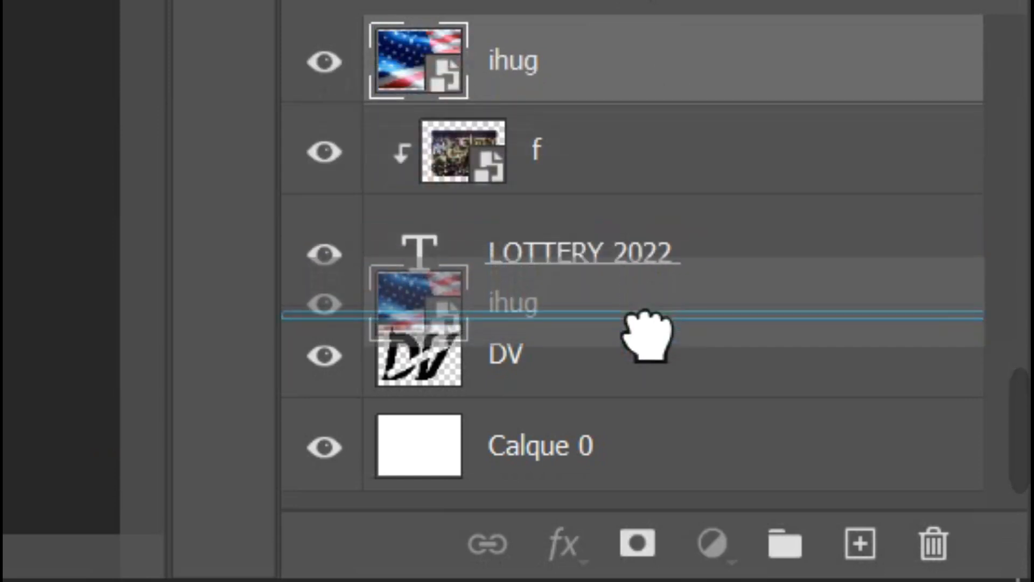
drag(647, 335, 644, 323)
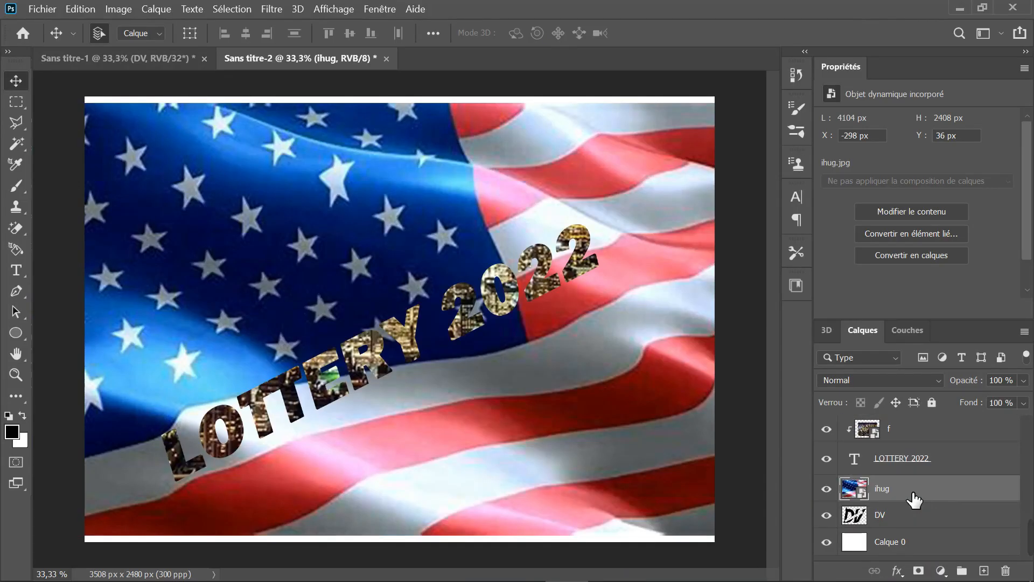
right_click(913, 493)
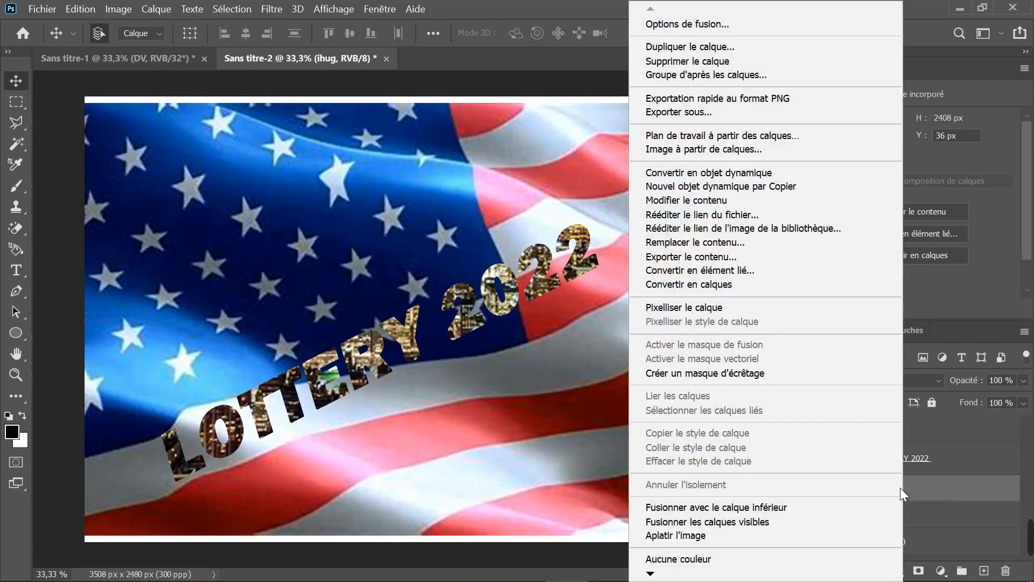
click(694, 375)
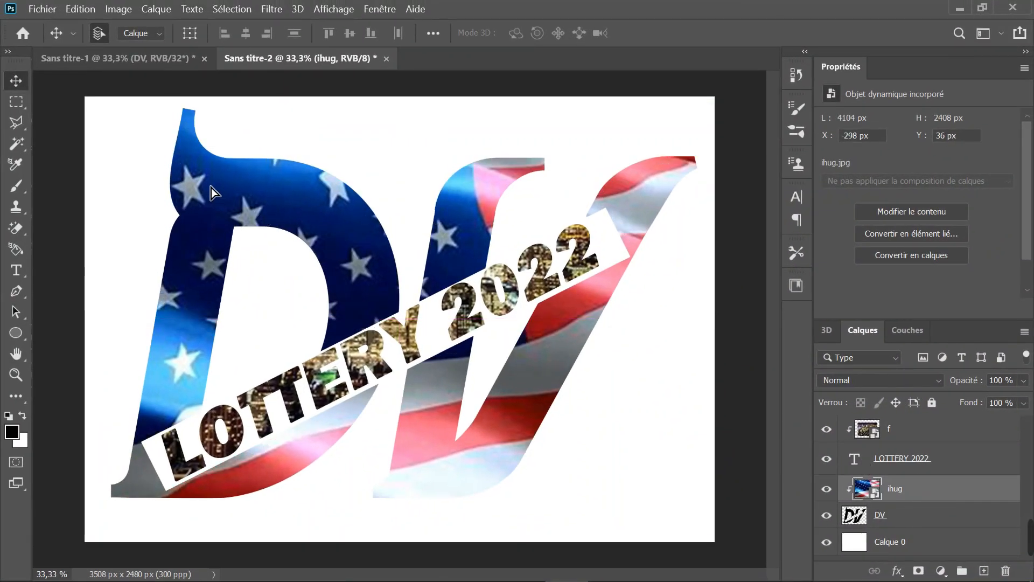
drag(211, 188, 177, 157)
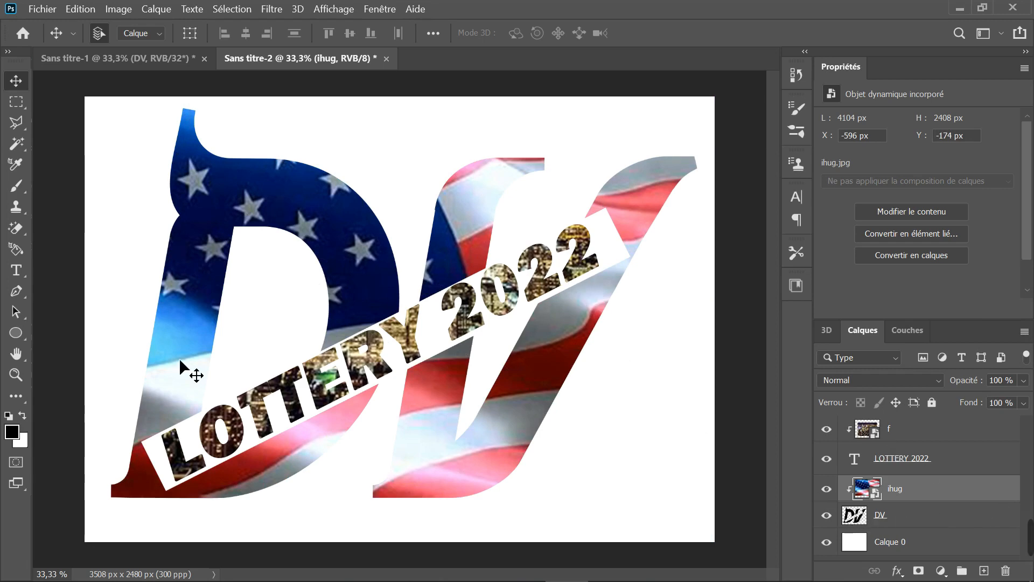
Place vue NY.jpg from the DV Lottery folder into the logo document and scale the skyline photo to about 253.2%
click(181, 573)
scroll(669, 383, up, 5)
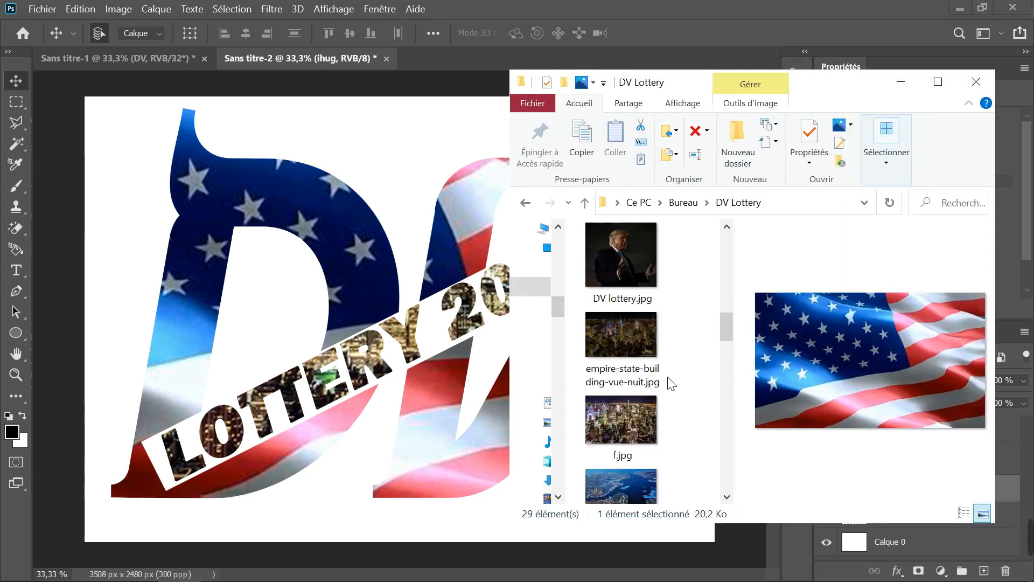
scroll(670, 383, up, 8)
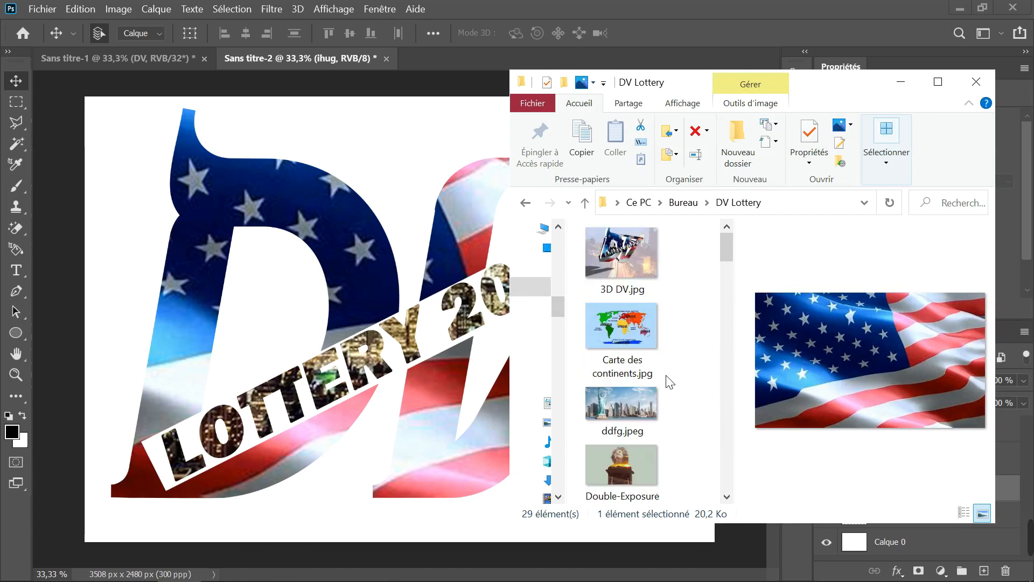
scroll(668, 381, down, 12)
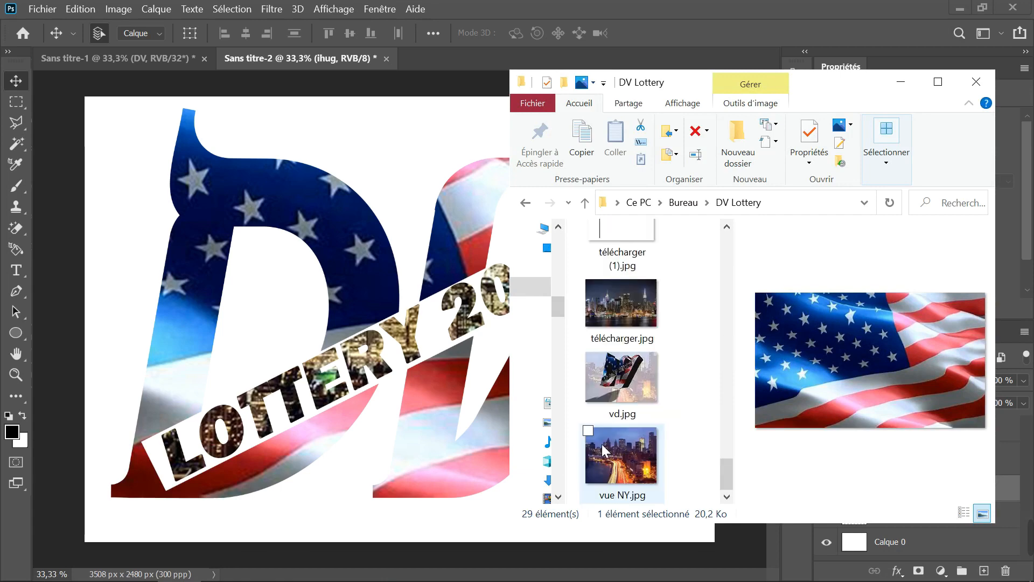
click(618, 458)
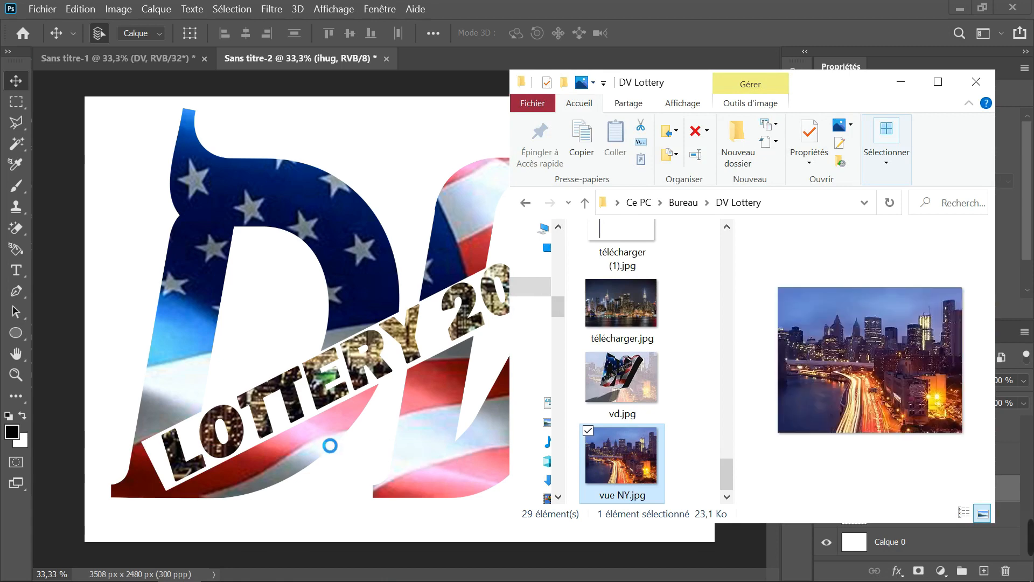
drag(139, 366, 140, 366)
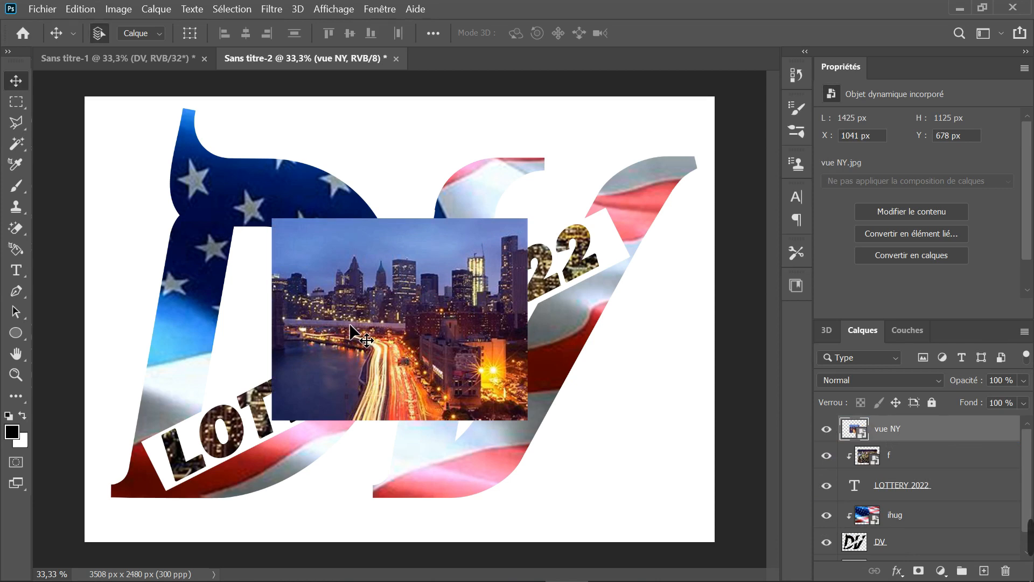
key(ctrl+t)
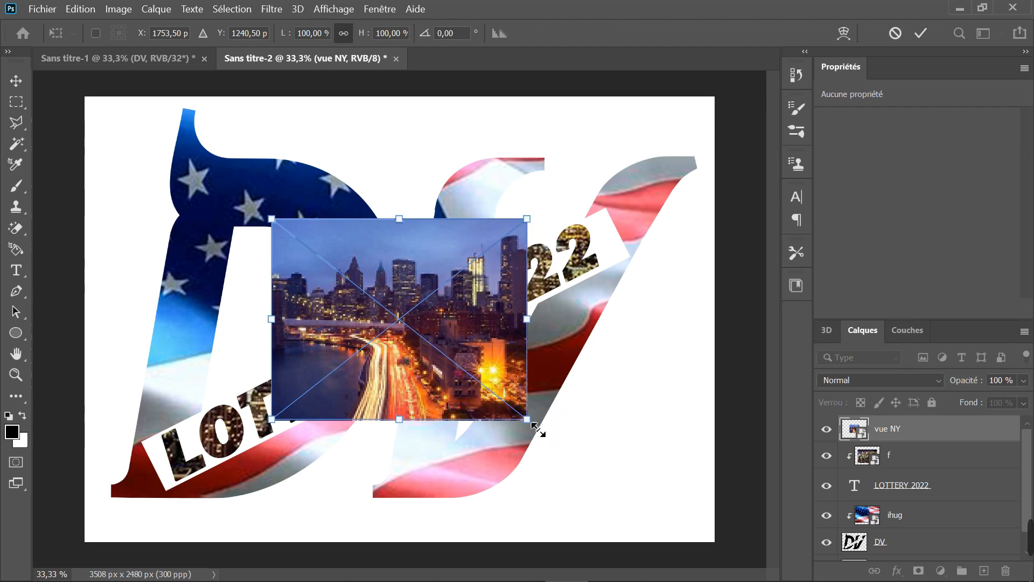
drag(539, 431, 745, 571)
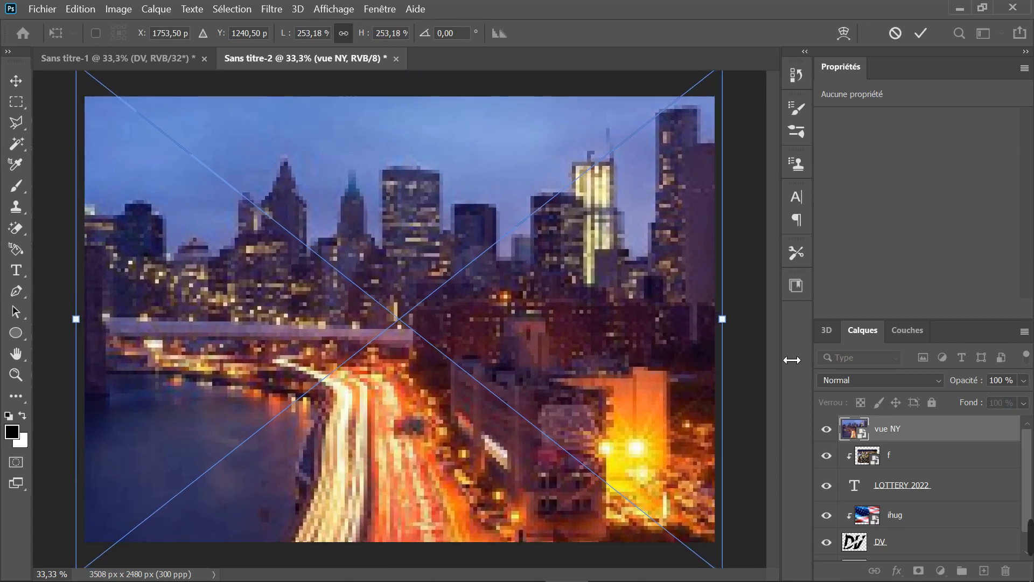
click(922, 31)
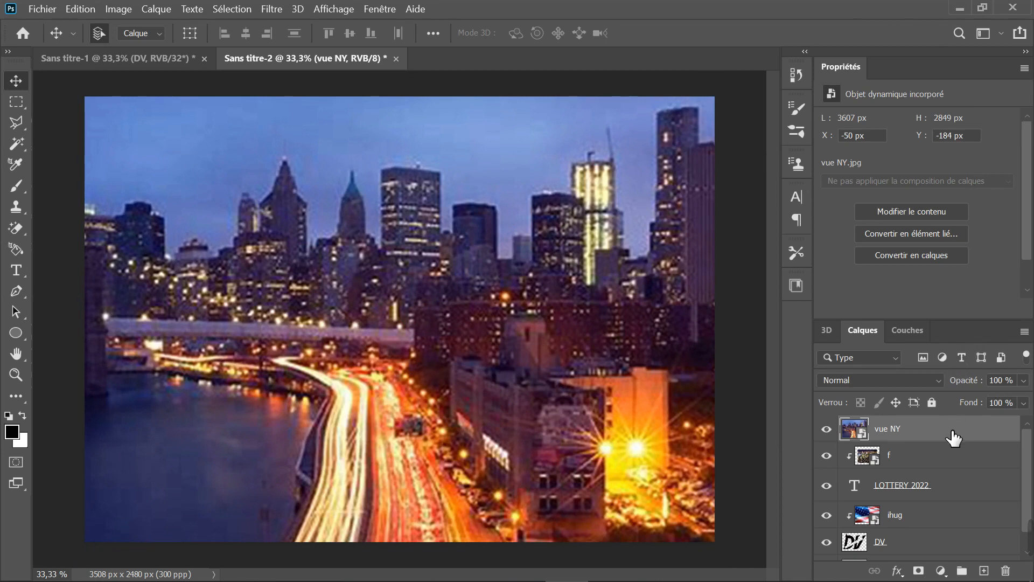
Move the vue NY layer beneath the DV layer, just above Calque 0, and set its opacity to 46%
drag(952, 439, 947, 554)
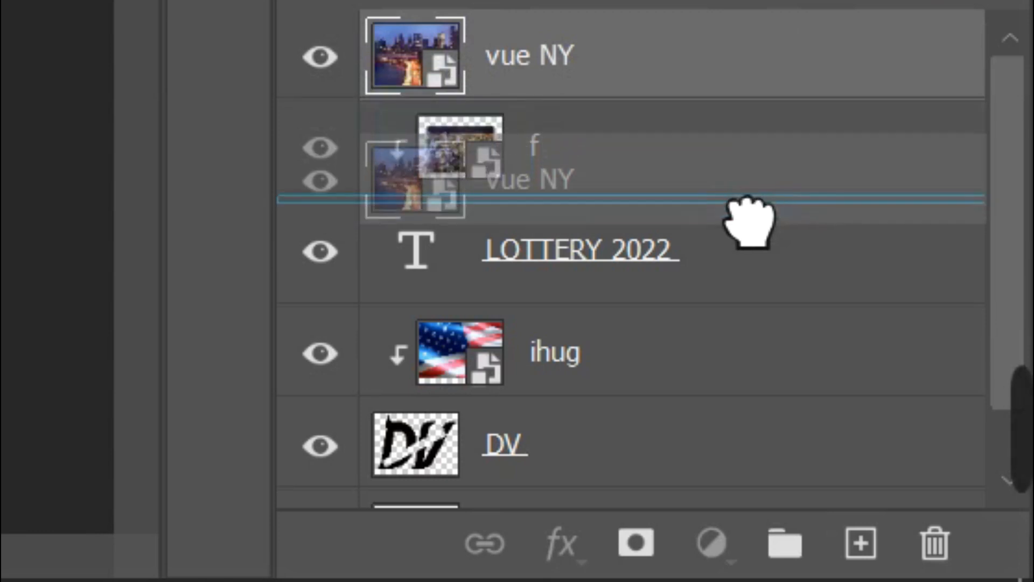
mouse_move(737, 485)
mouse_down()
mouse_move(738, 506)
mouse_move(739, 487)
mouse_up()
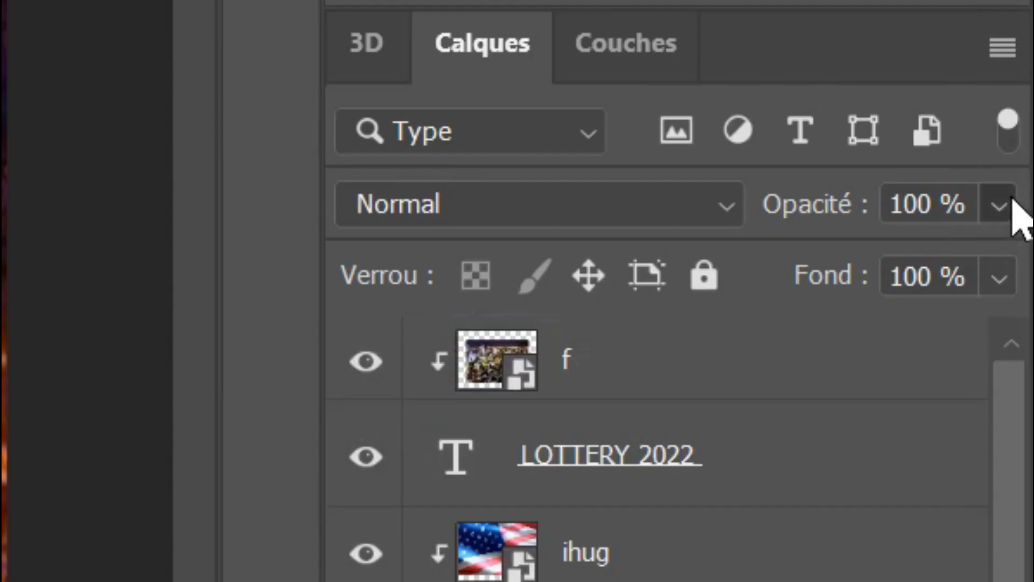
click(1023, 380)
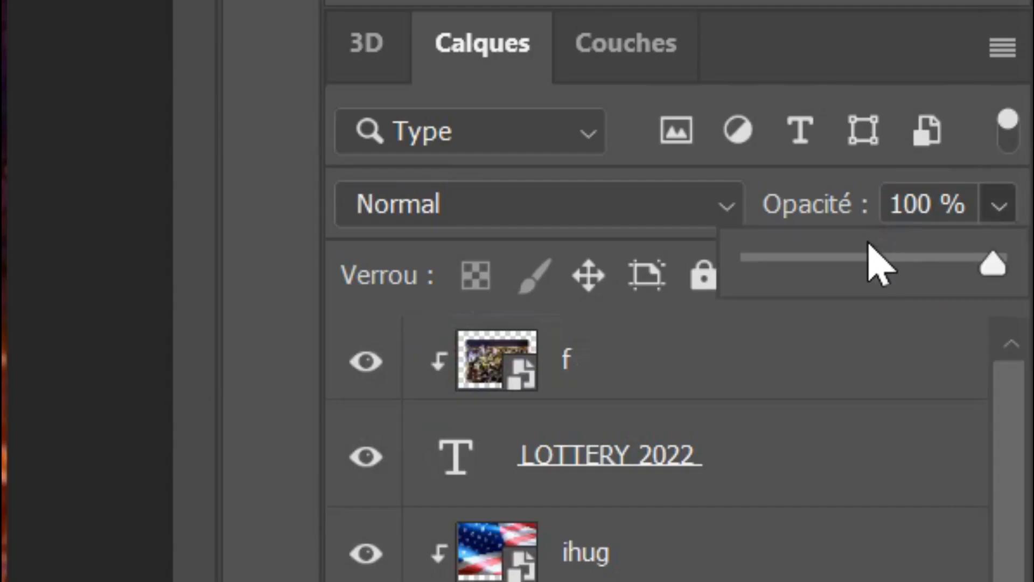
click(981, 397)
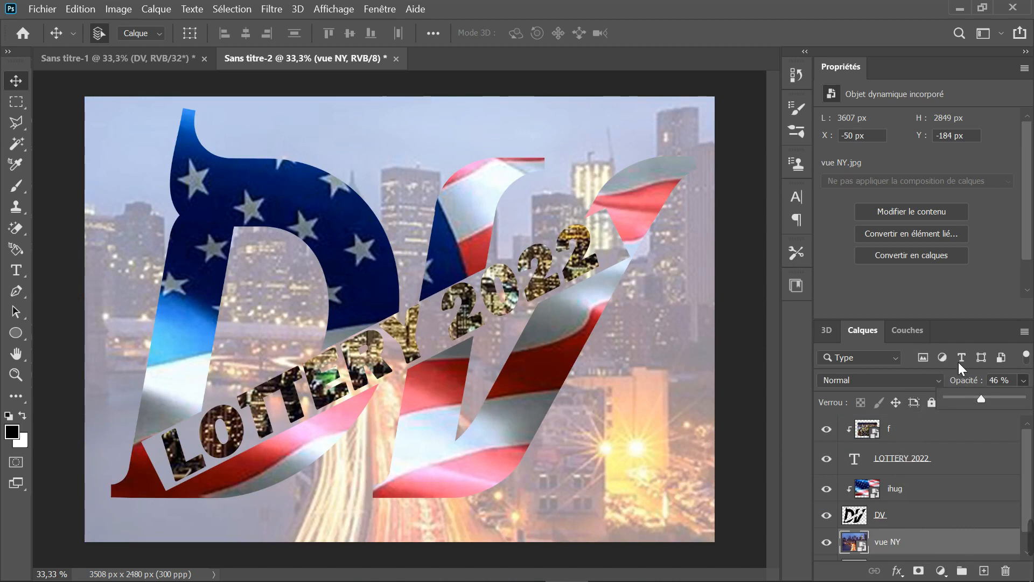
click(1023, 381)
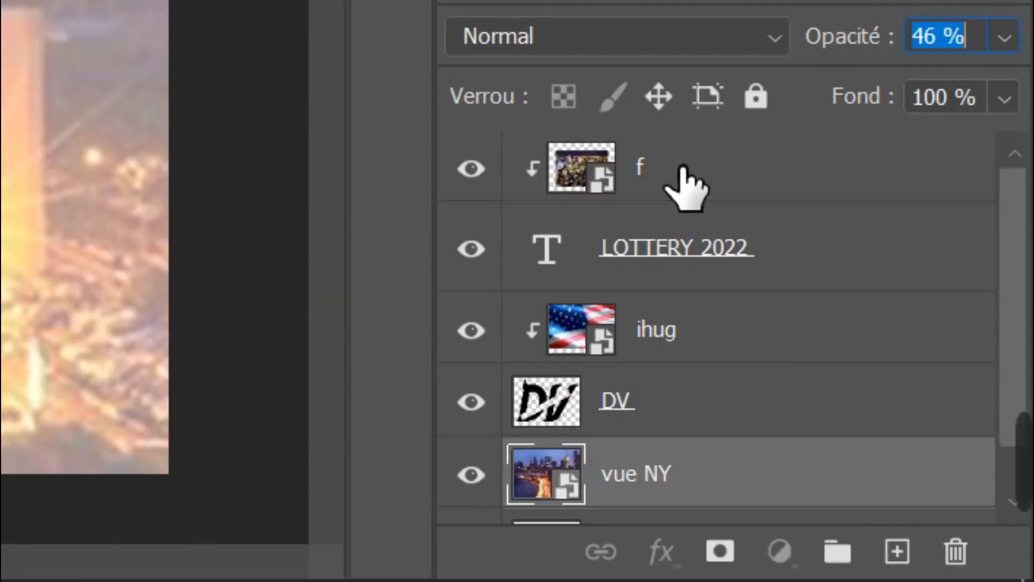
Duplicate the five layers from f down to vue NY within the Sans titre-2 document
click(905, 433)
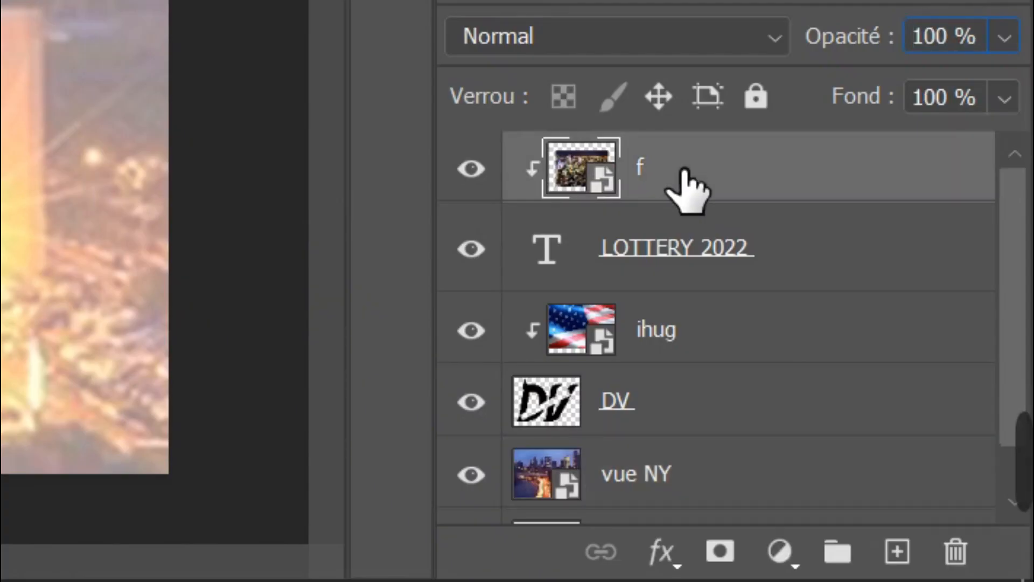
scroll(906, 438, down, 1)
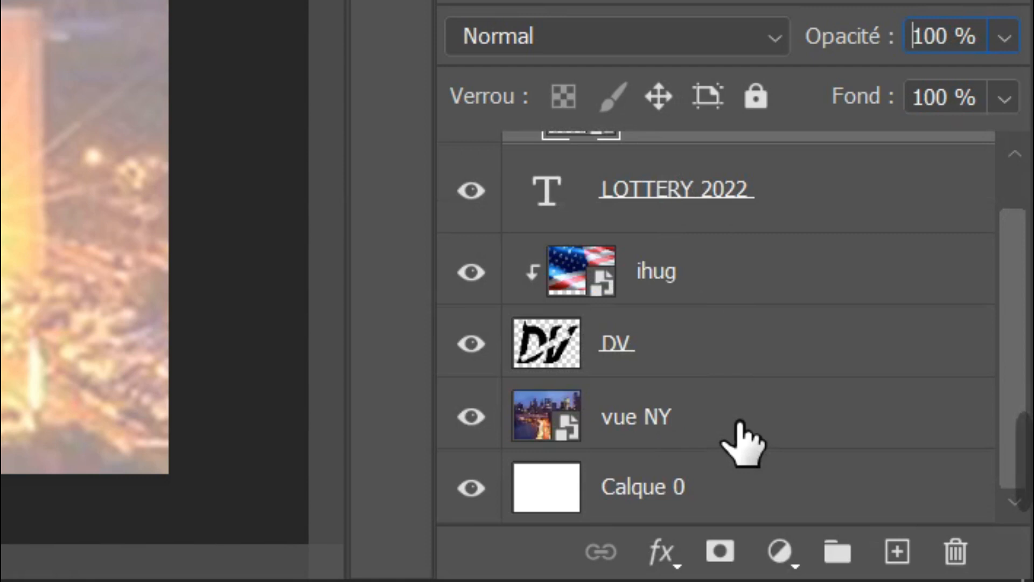
shift+click(742, 442)
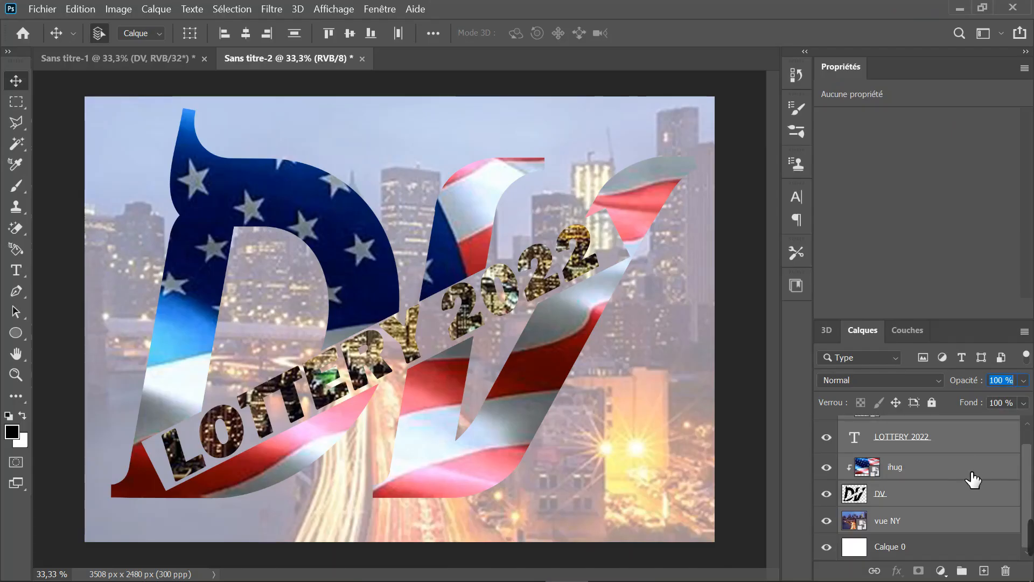
right_click(970, 473)
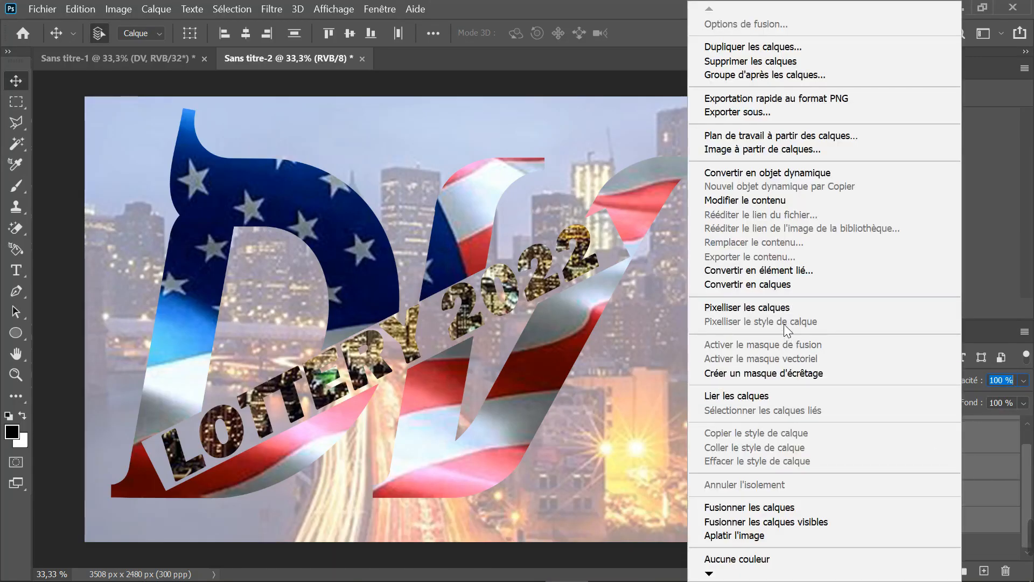
click(769, 49)
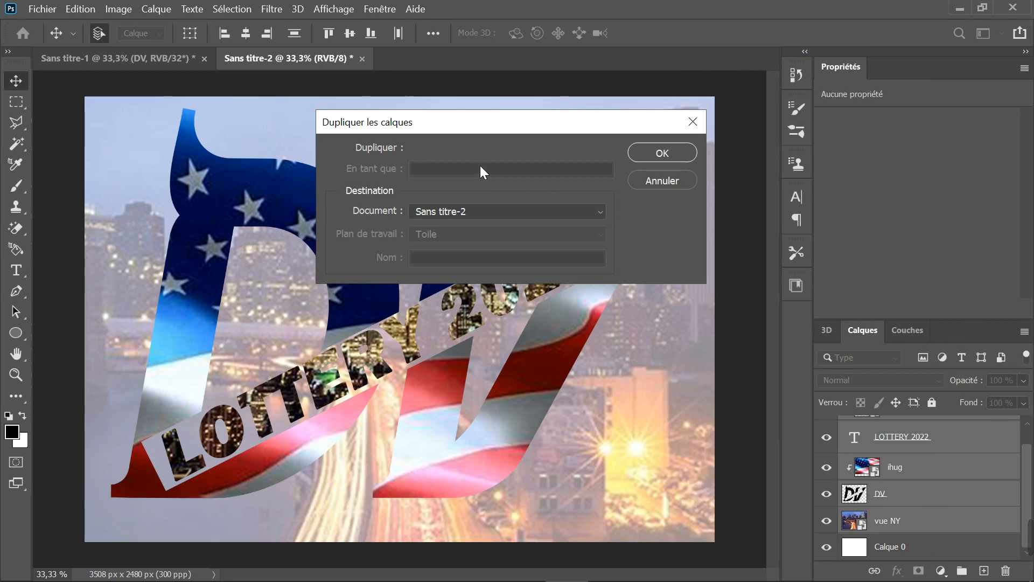
click(664, 152)
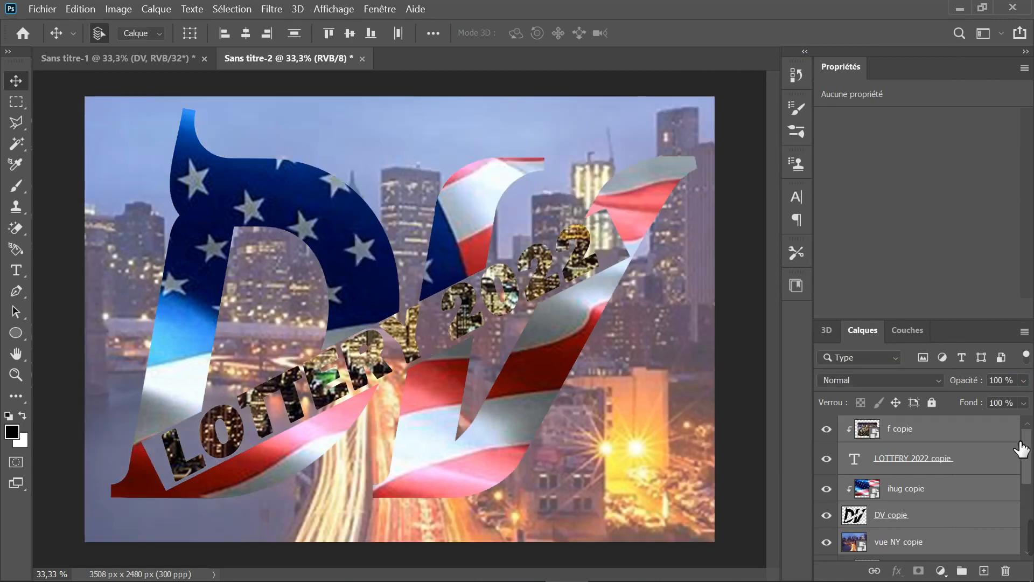
Hide the original f, LOTTERY 2022, ihug, DV and vue NY layers, keeping the copies and Calque 0 visible
scroll(977, 477, down, 1)
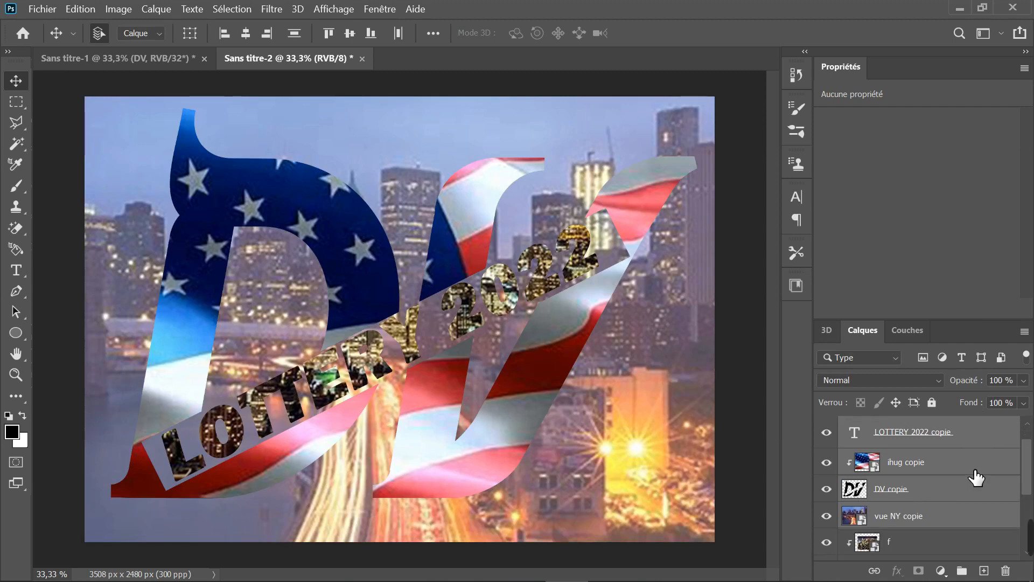
scroll(977, 477, up, 1)
scroll(976, 478, down, 3)
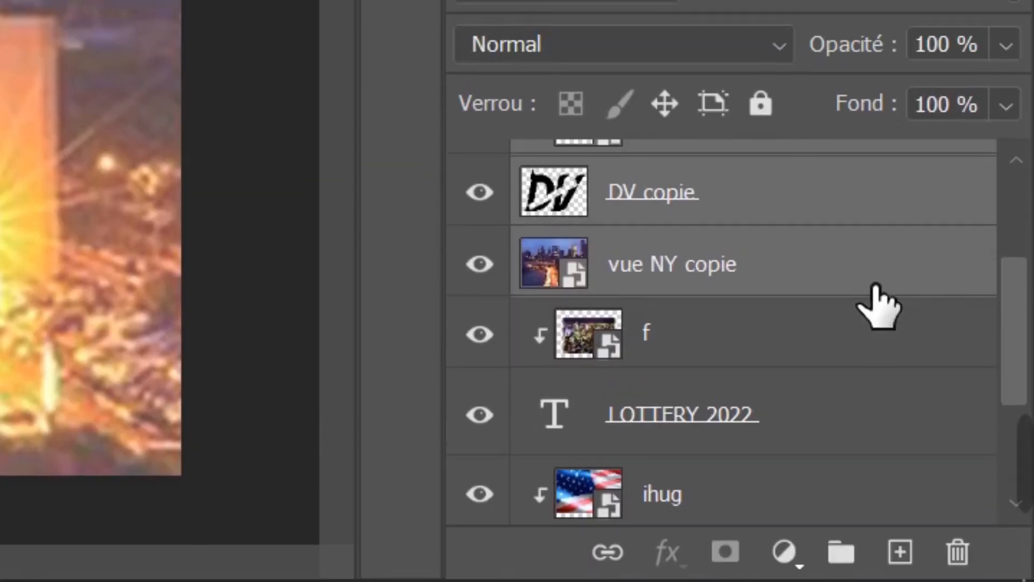
scroll(878, 250, down, 1)
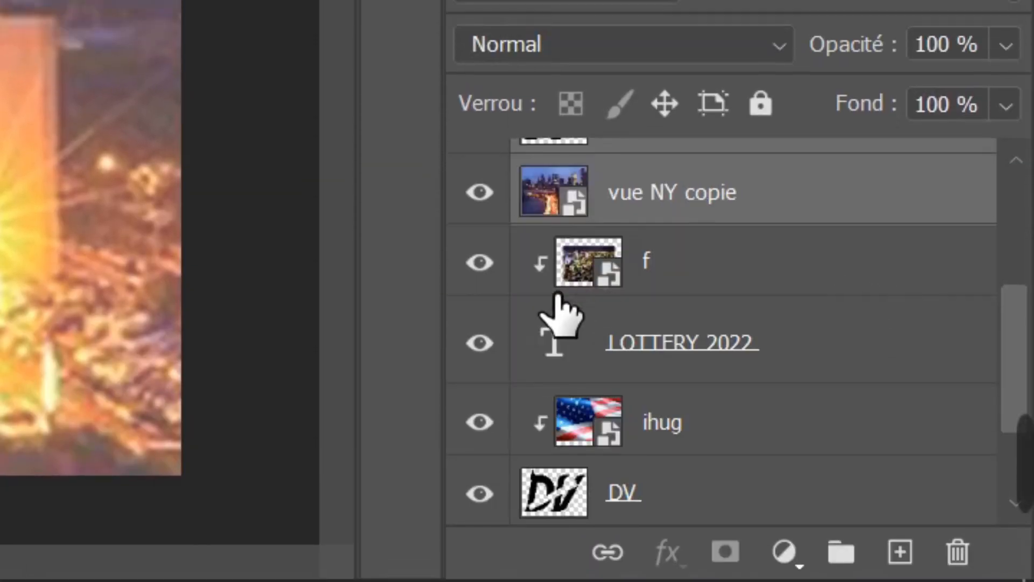
click(497, 281)
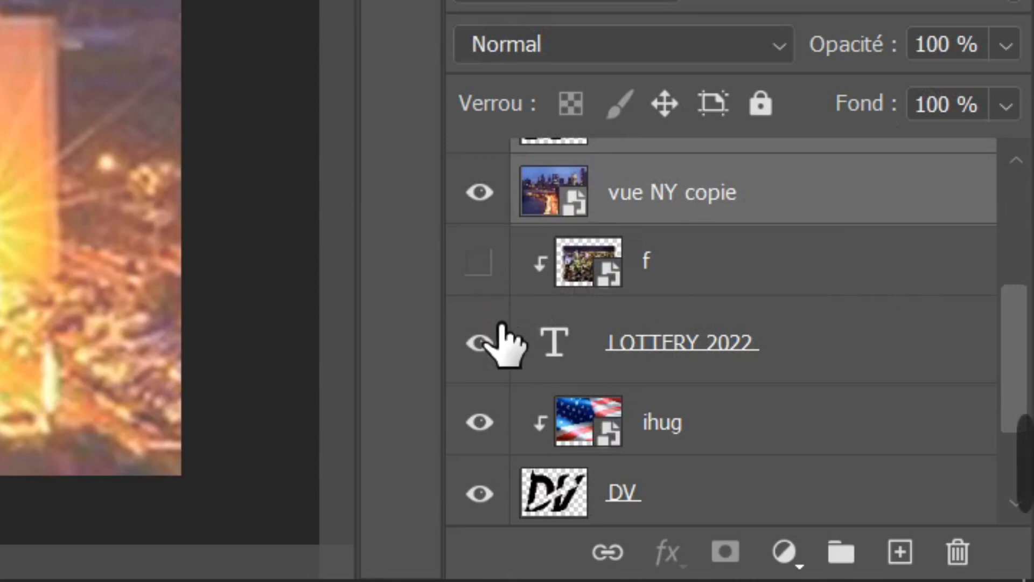
click(503, 350)
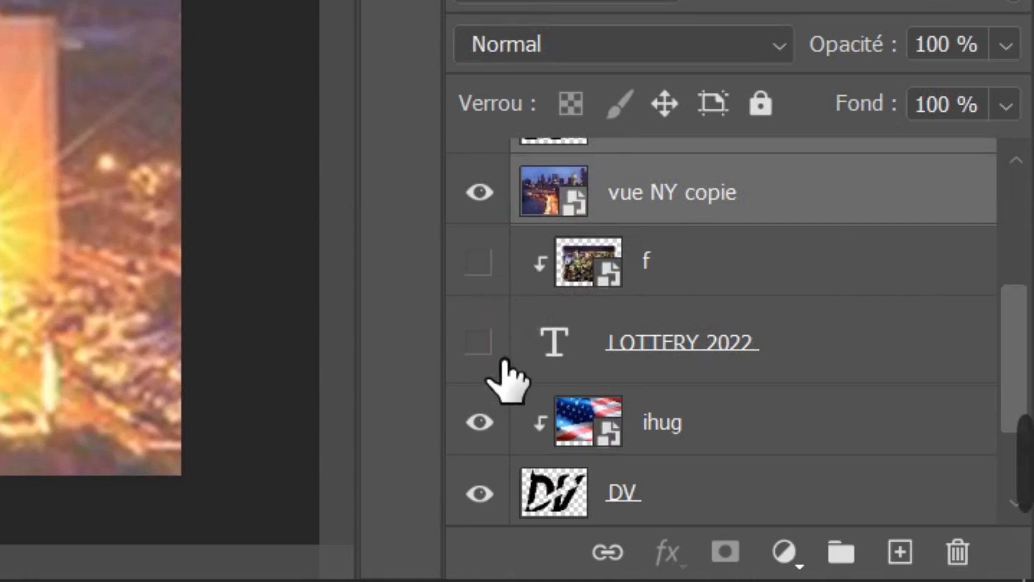
click(504, 436)
scroll(504, 458, down, 2)
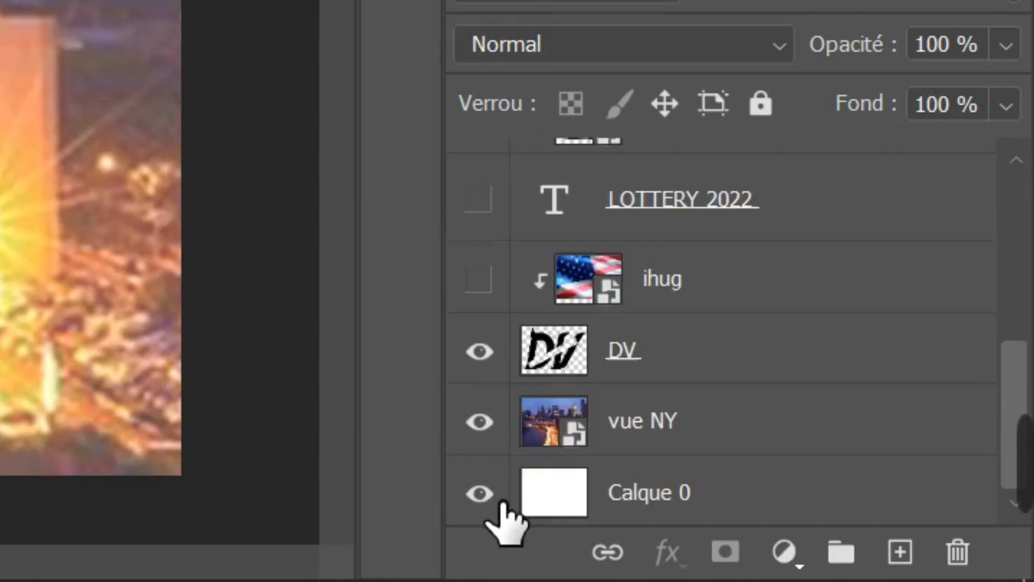
click(502, 509)
click(498, 505)
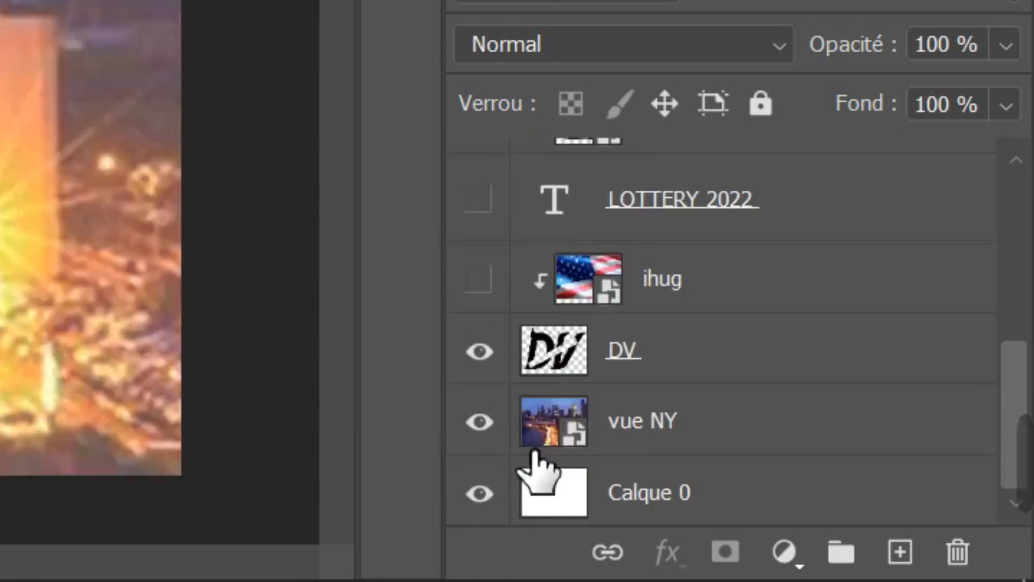
click(508, 426)
click(493, 353)
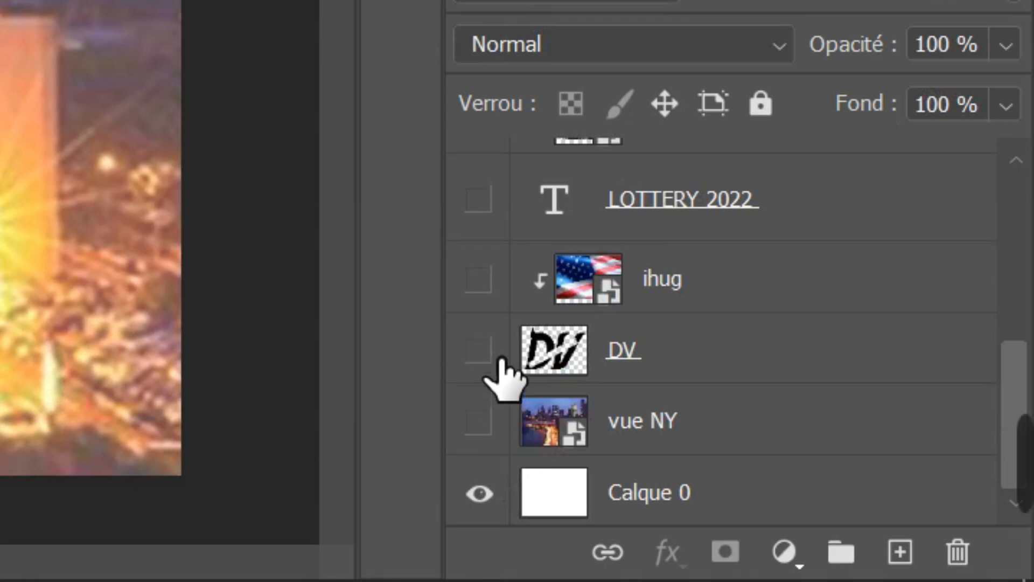
scroll(978, 374, up, 5)
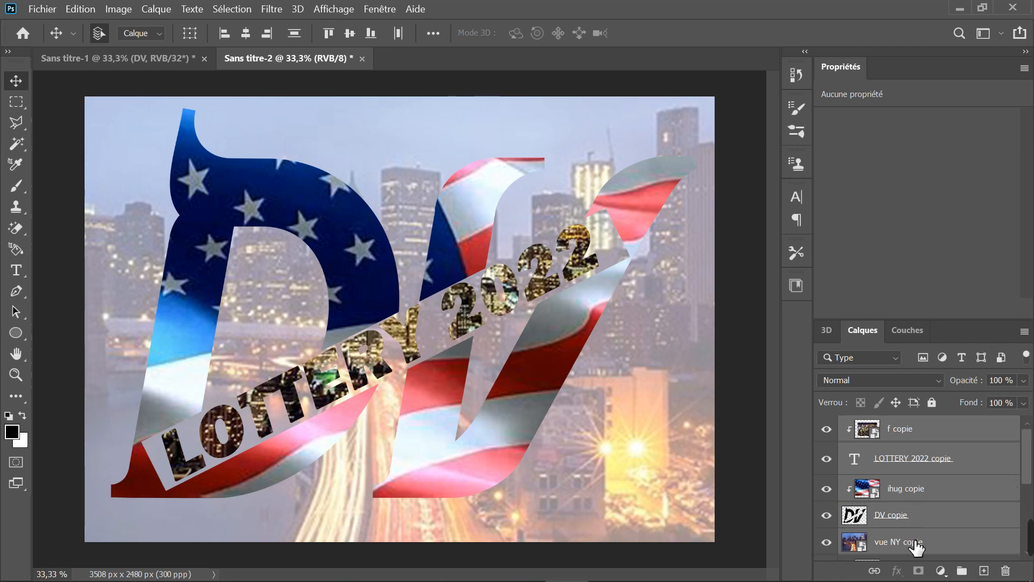
Merge the f, LOTTERY 2022, ihug and DV copies into one layer, leaving vue NY copie out of the selection
drag(916, 546, 936, 551)
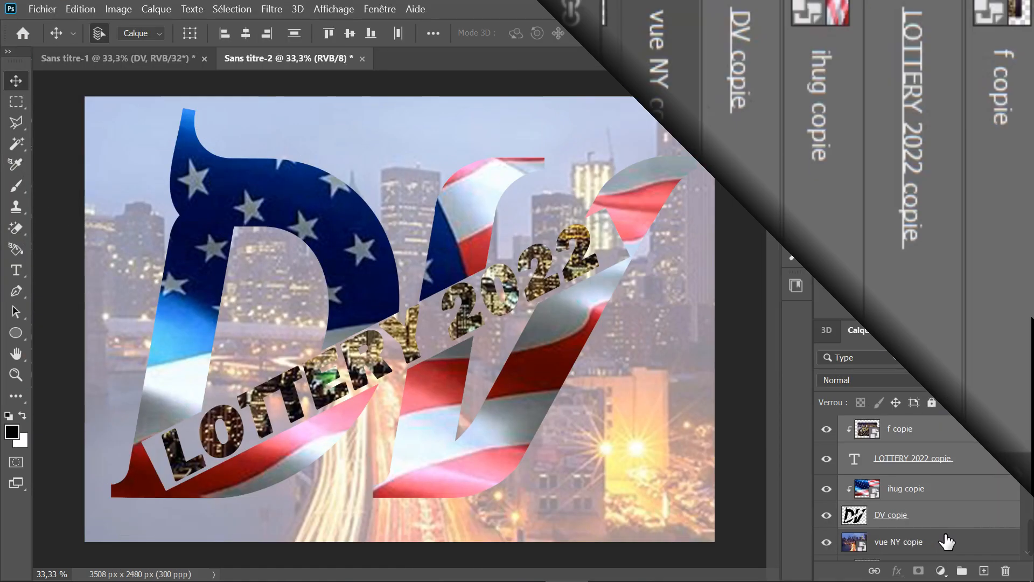
right_click(949, 493)
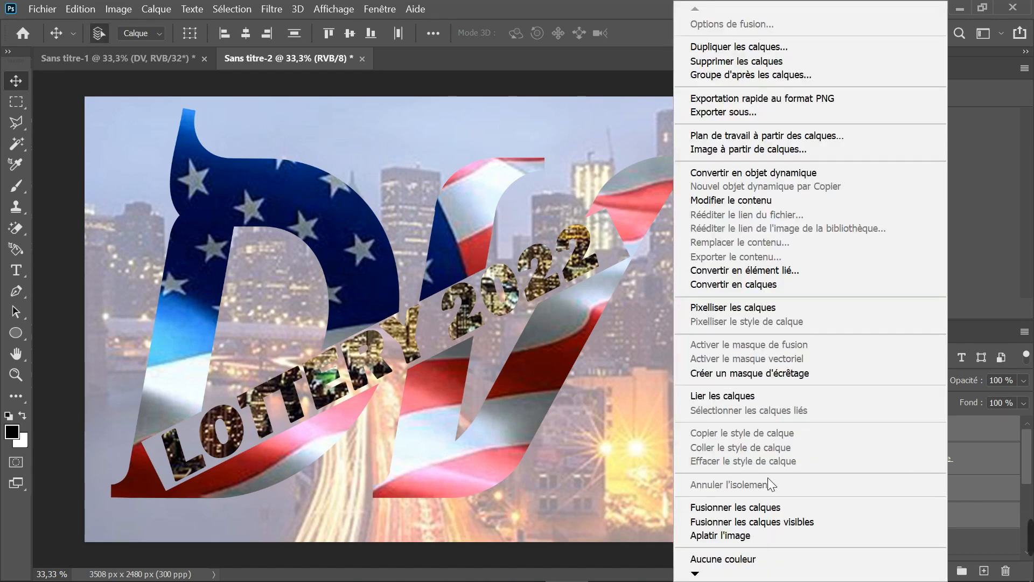
click(749, 507)
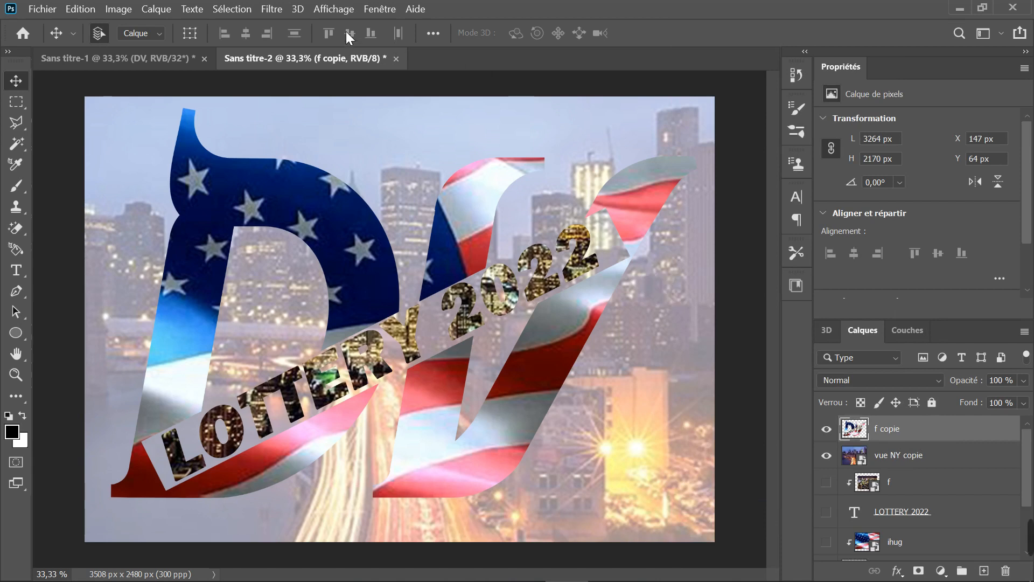
Create a new 3D extrusion from the merged logo layer and apply the first, plain block shape preset to it
click(301, 11)
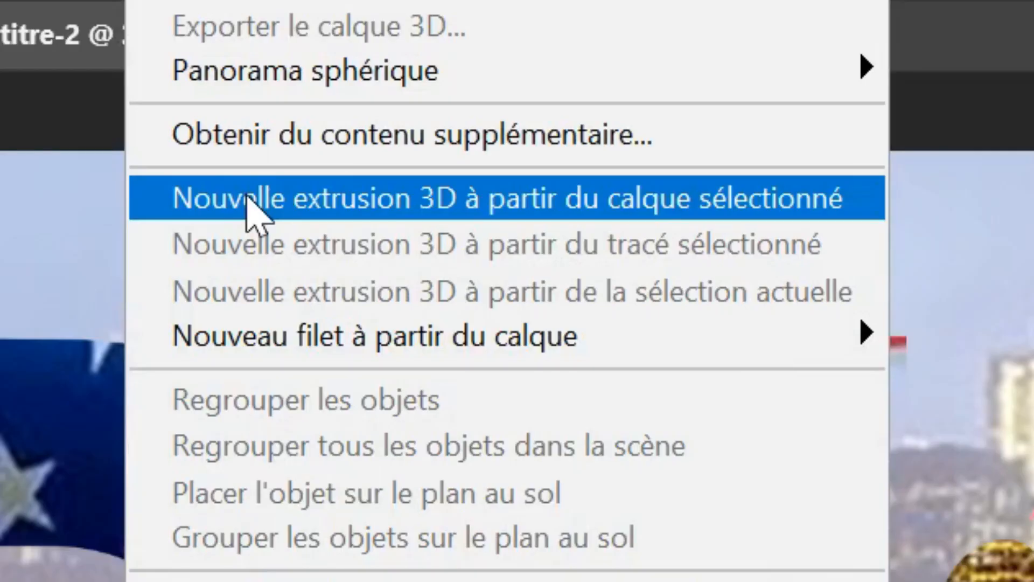
click(250, 199)
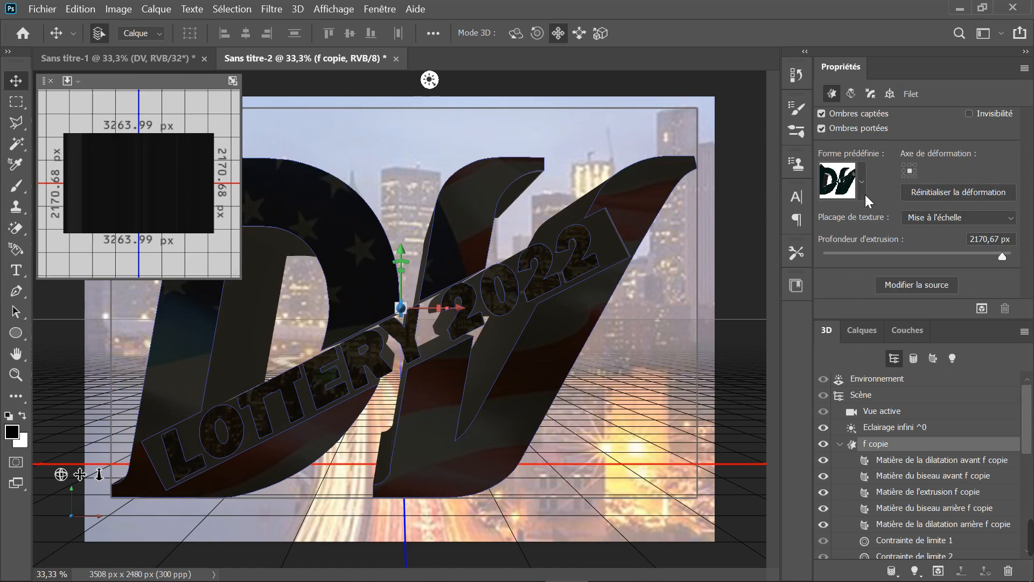
click(863, 183)
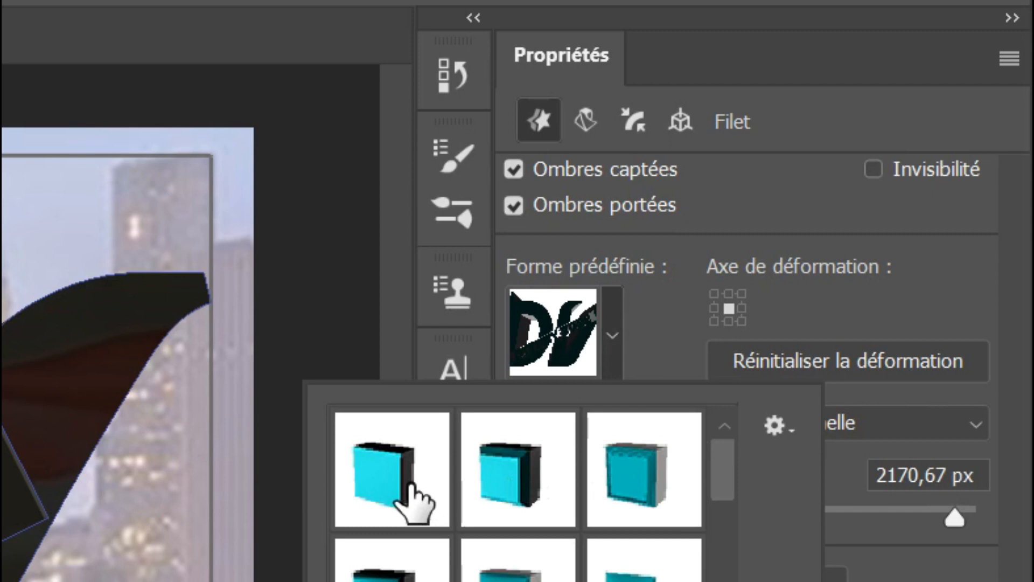
click(410, 484)
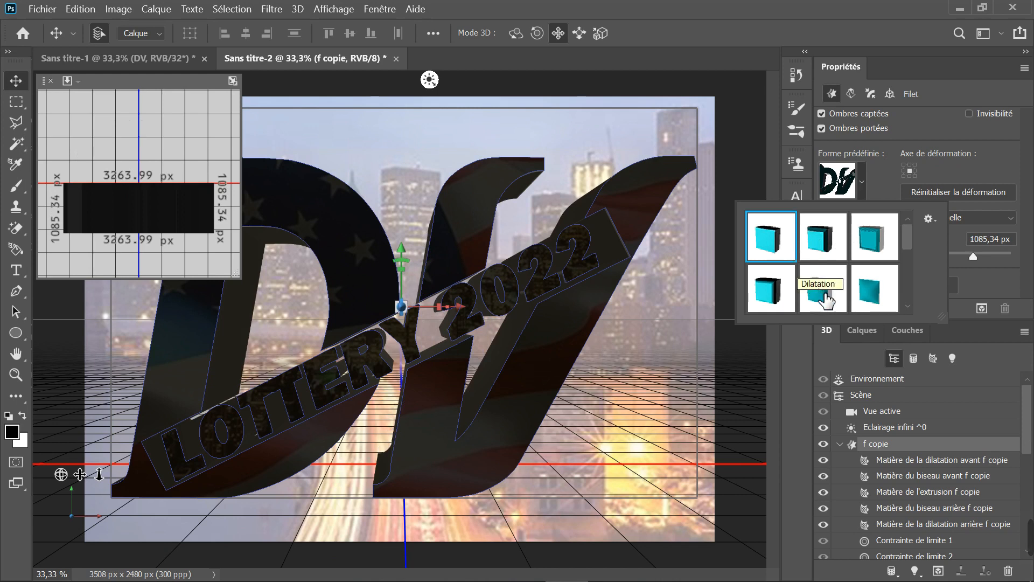
Compare the Dilatation and other shape presets on the logo, returning to the plain Extrusion preset
click(834, 297)
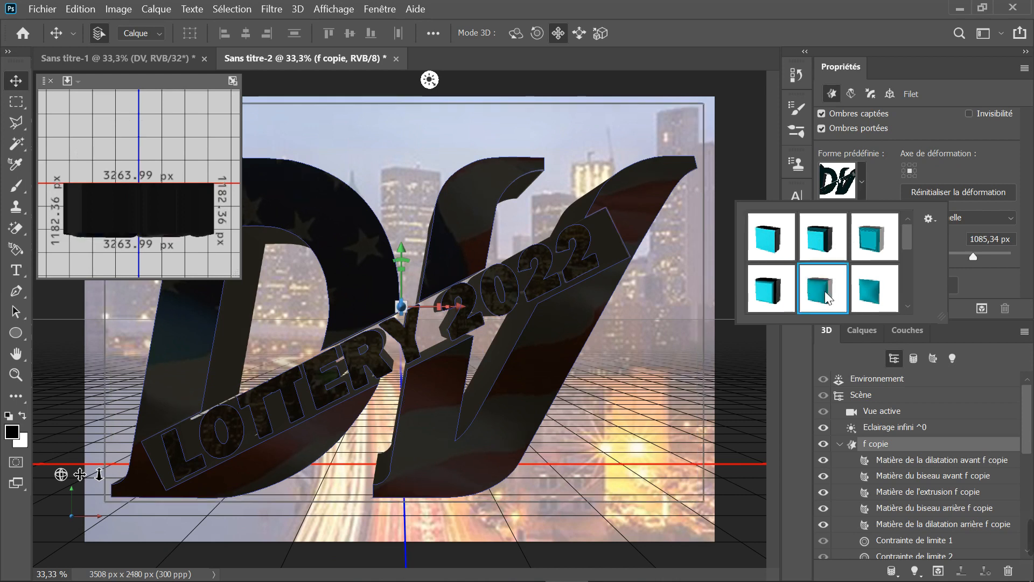
click(785, 296)
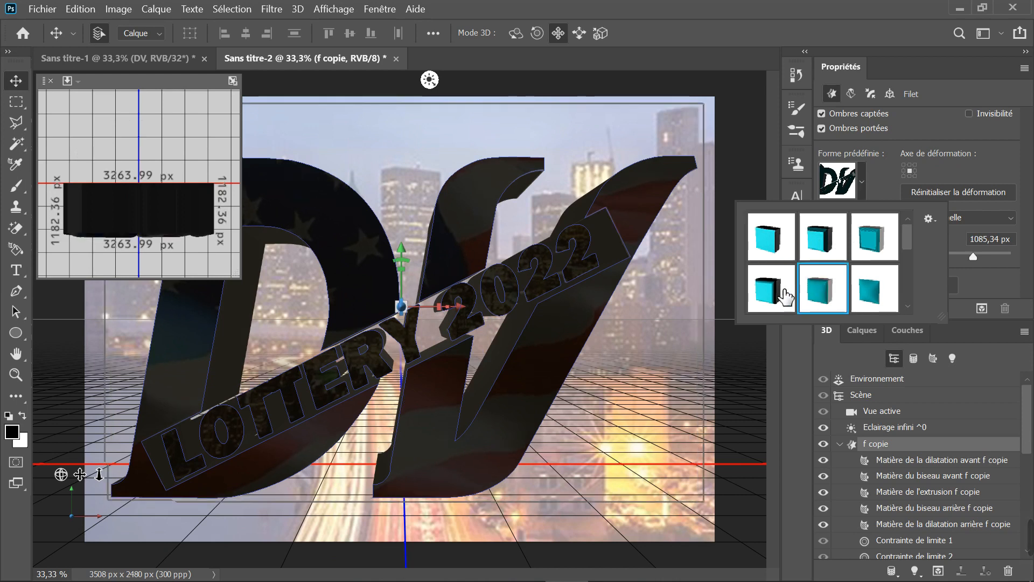
click(860, 245)
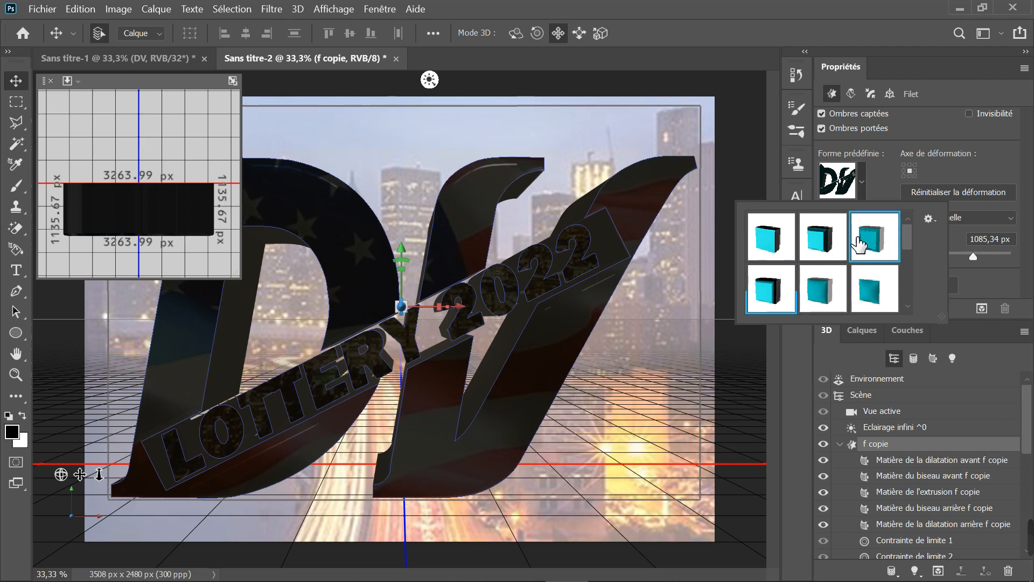
click(780, 251)
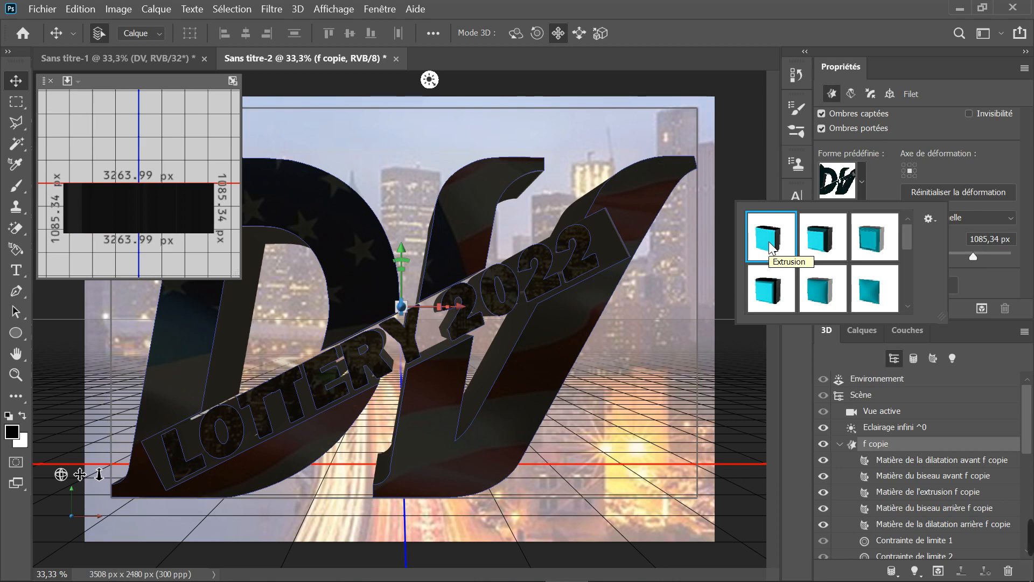
click(873, 179)
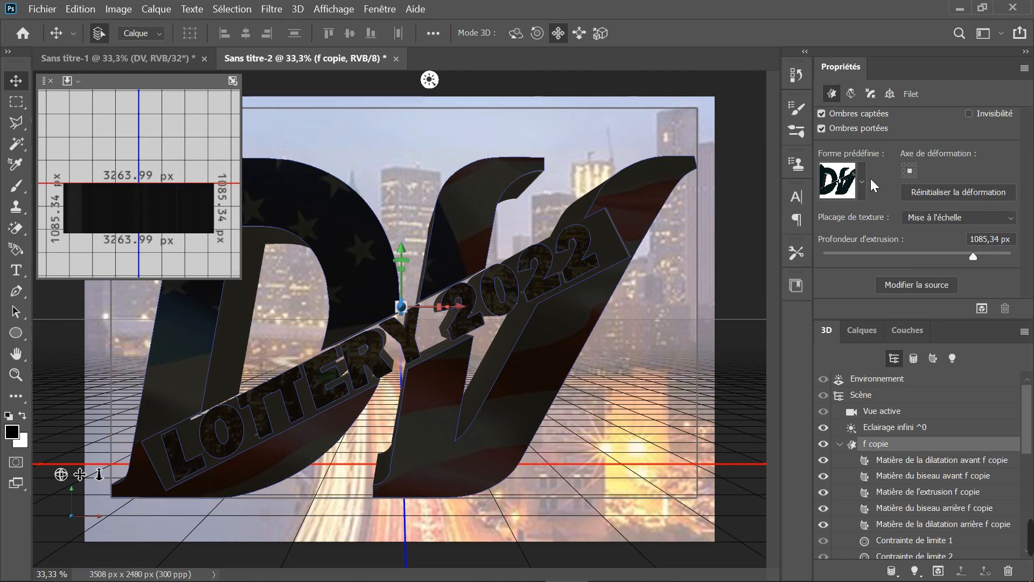
Set the logo's extrusion depth to 2111,11 px and its taper to 105 %
click(974, 257)
mouse_move(974, 257)
mouse_down()
mouse_move(844, 257)
mouse_move(973, 257)
mouse_move(952, 257)
mouse_move(971, 273)
mouse_up()
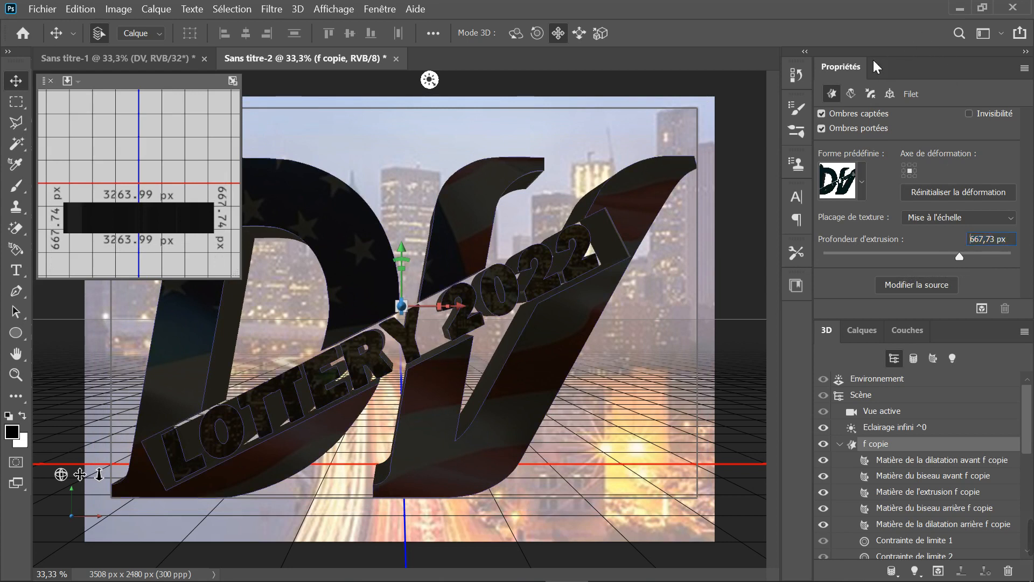
click(850, 95)
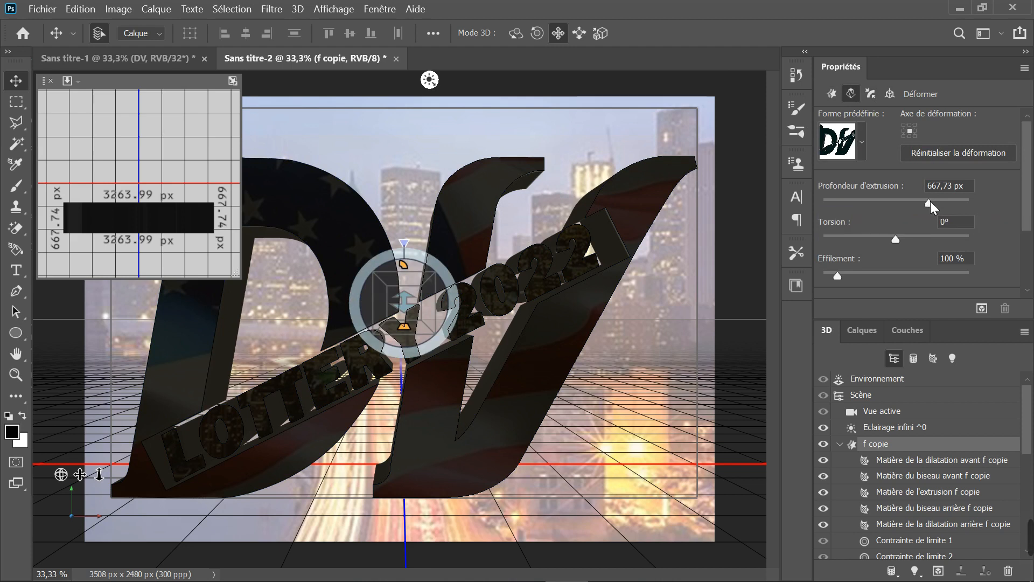
drag(930, 202, 960, 203)
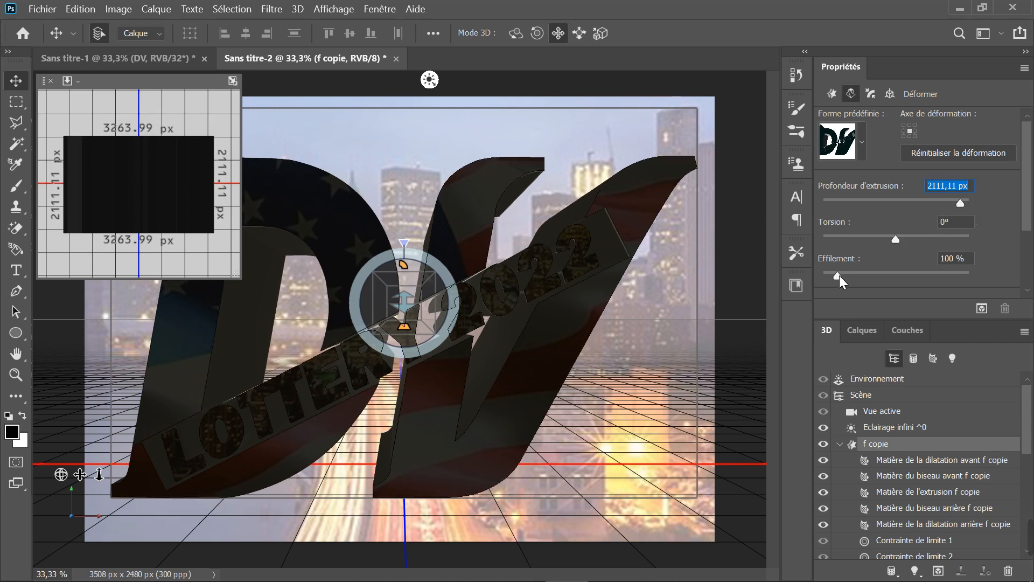
mouse_move(839, 276)
mouse_down()
mouse_move(968, 276)
mouse_move(964, 291)
mouse_move(849, 285)
mouse_up()
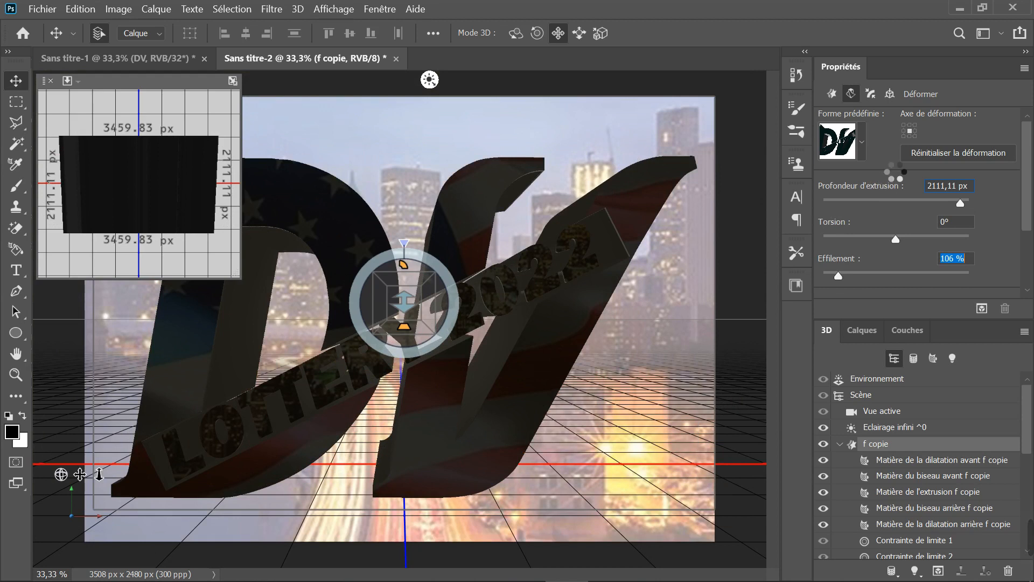
Bend the extrusion with a horizontal angle of 4° and a vertical angle of -8°
scroll(958, 209, down, 3)
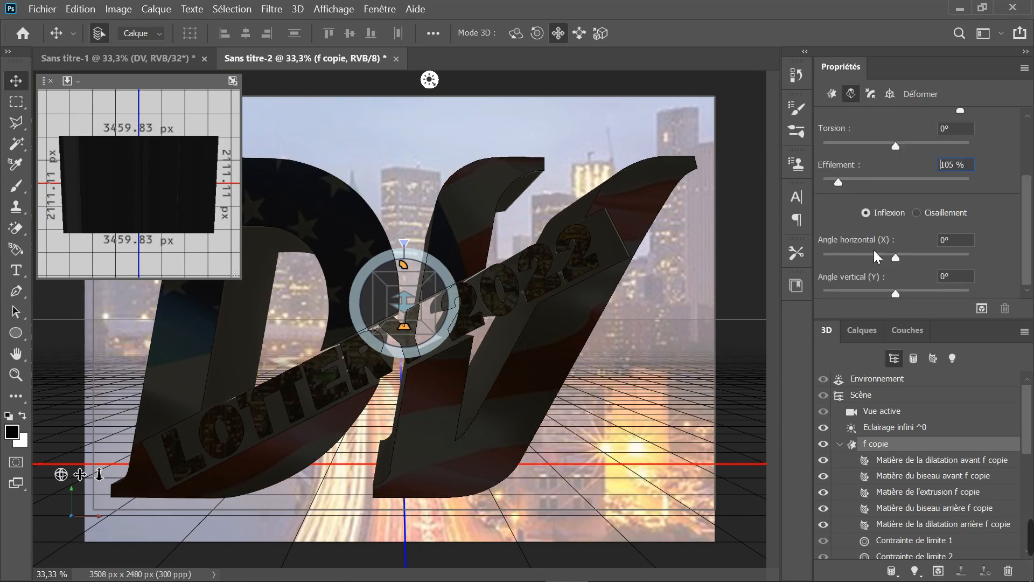
drag(895, 257, 903, 258)
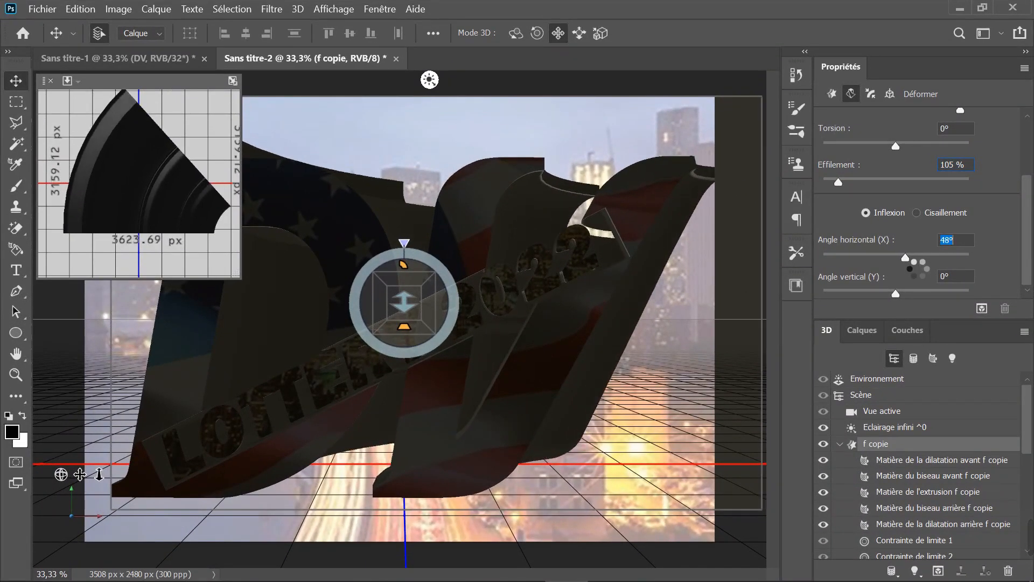
text(0)
key(Return)
text(-72)
key(Return)
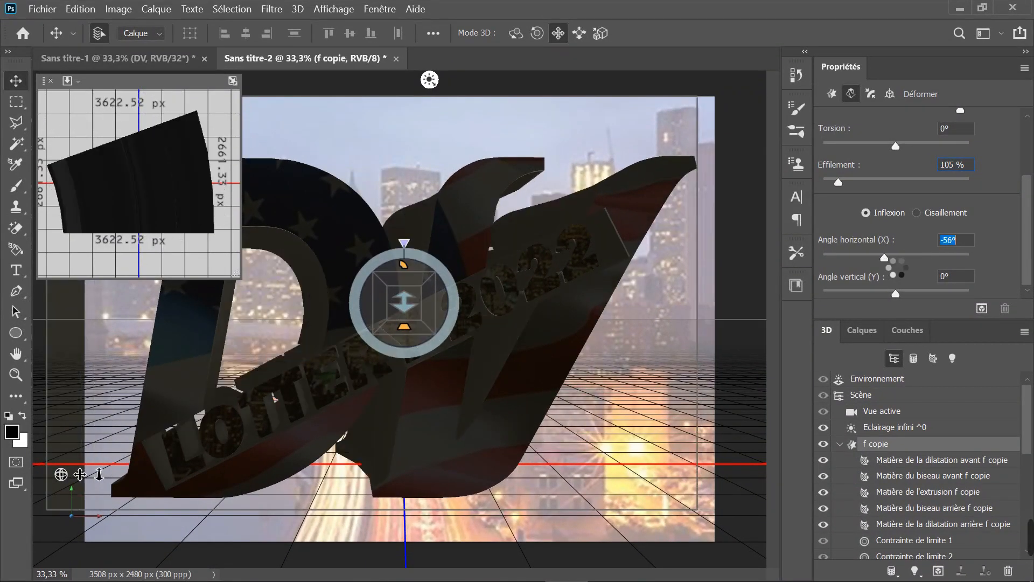
text(4)
key(Return)
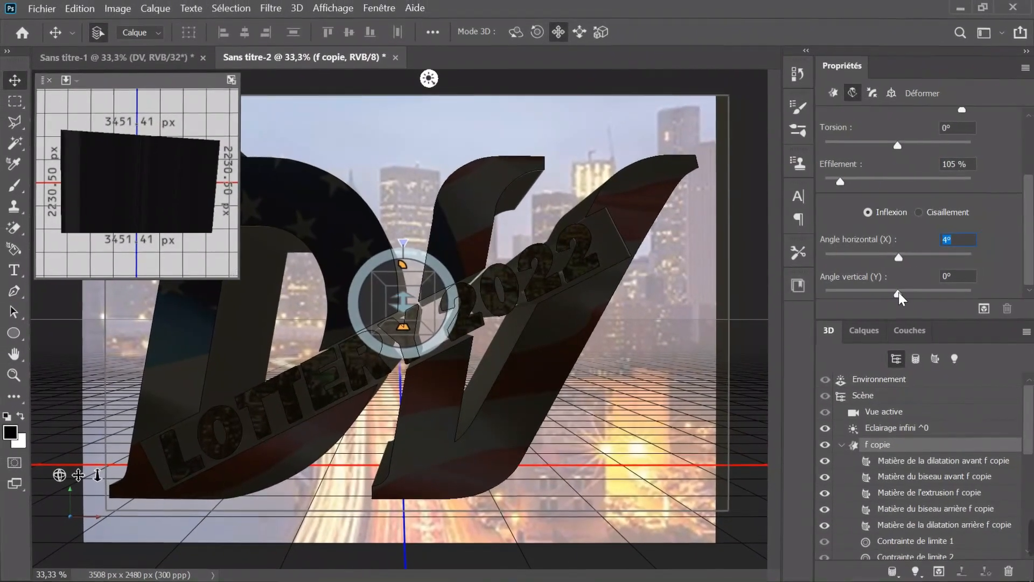
mouse_move(897, 293)
mouse_down()
mouse_move(873, 292)
mouse_move(908, 303)
mouse_up()
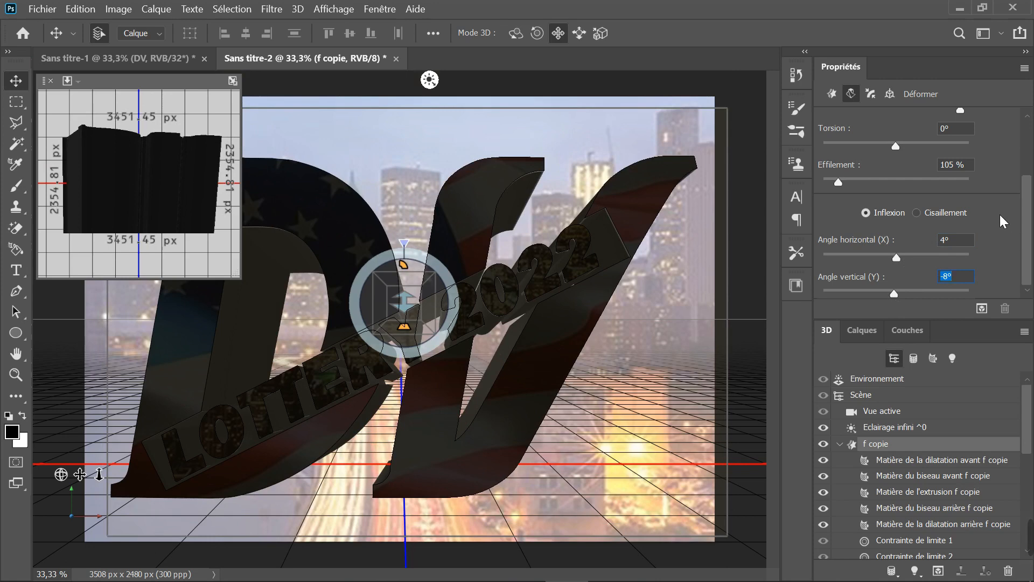
Assign the Pointes contour to the bevel on the logo's front cap
click(872, 94)
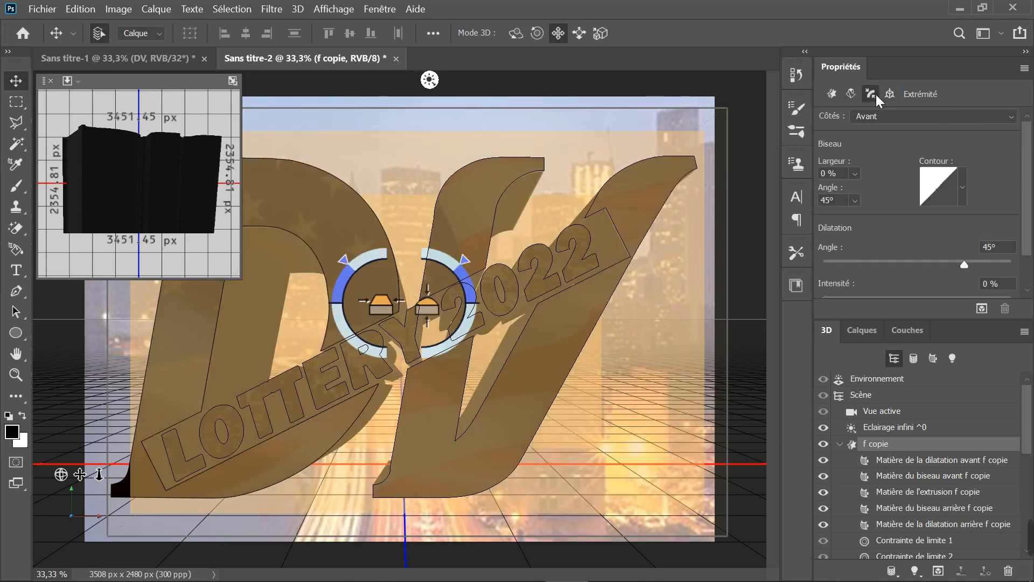
click(962, 188)
scroll(892, 284, down, 4)
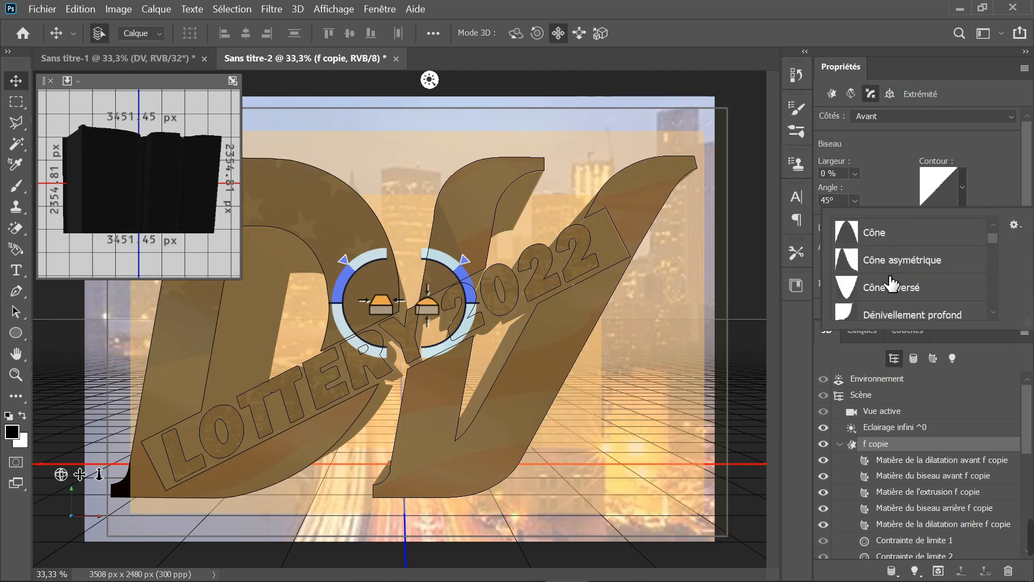
scroll(892, 282, down, 5)
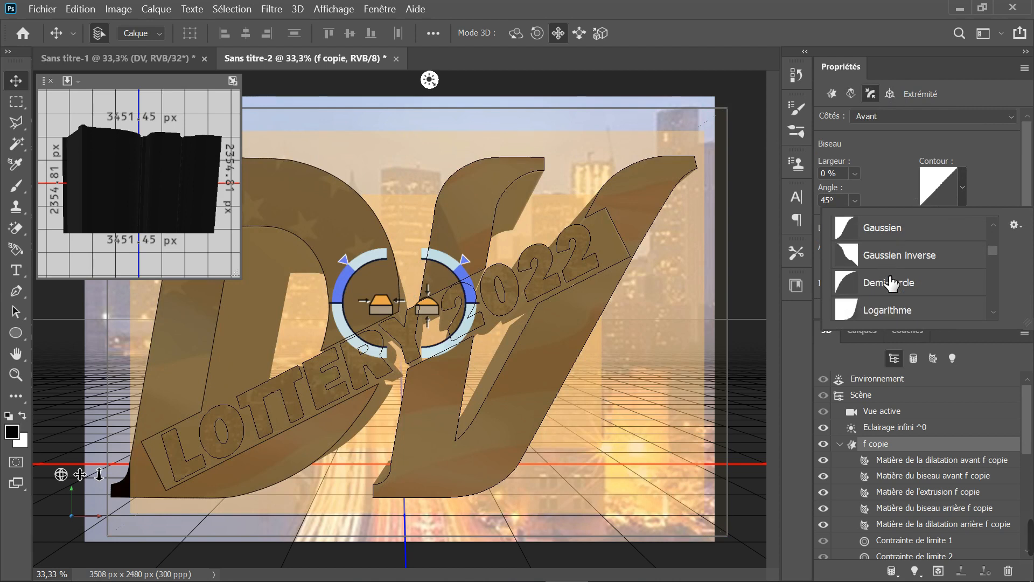
click(876, 303)
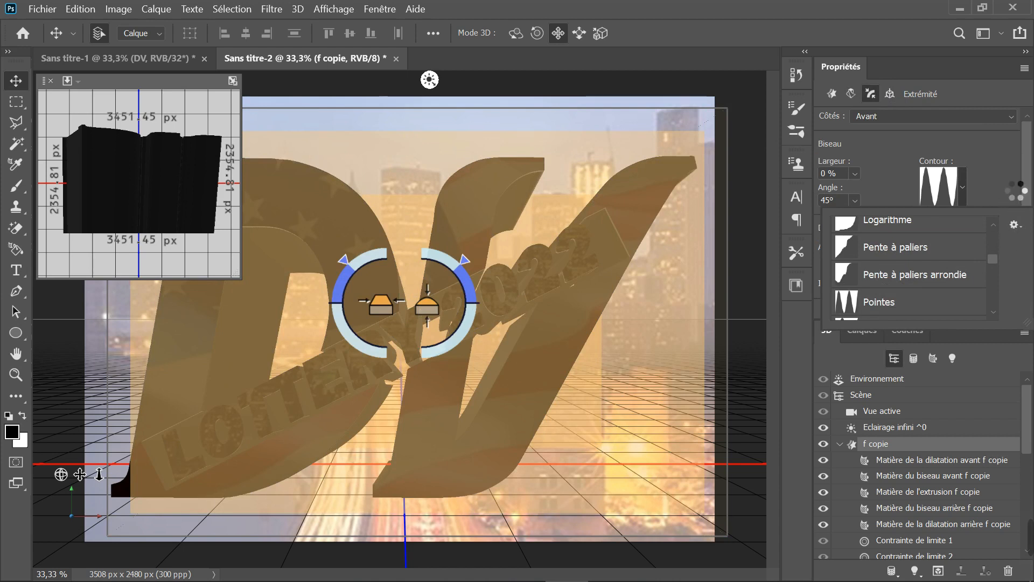
click(1004, 179)
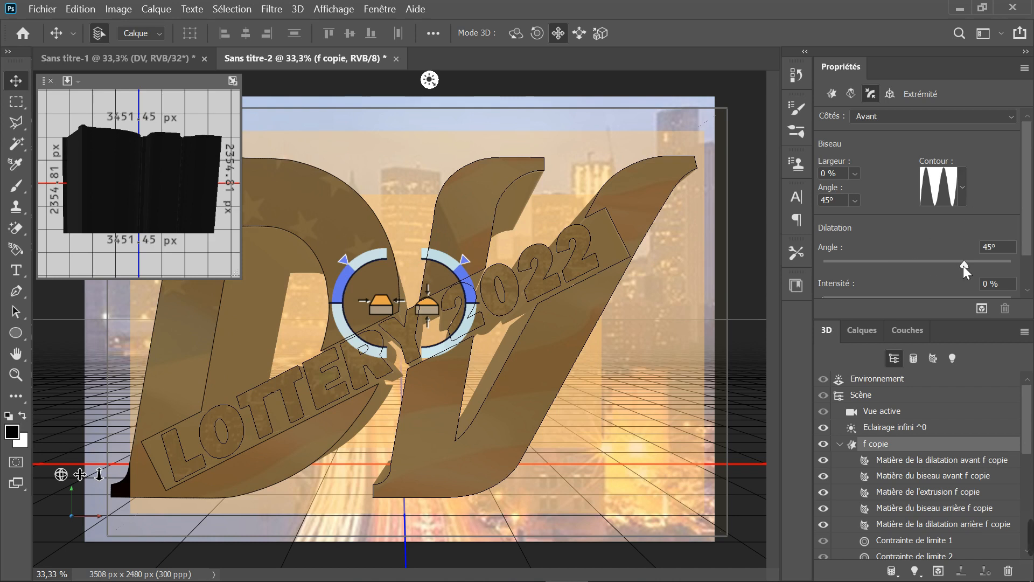
Inflate the logo's front cap with an angle of 31° and an intensity of 38 %
drag(962, 265, 950, 265)
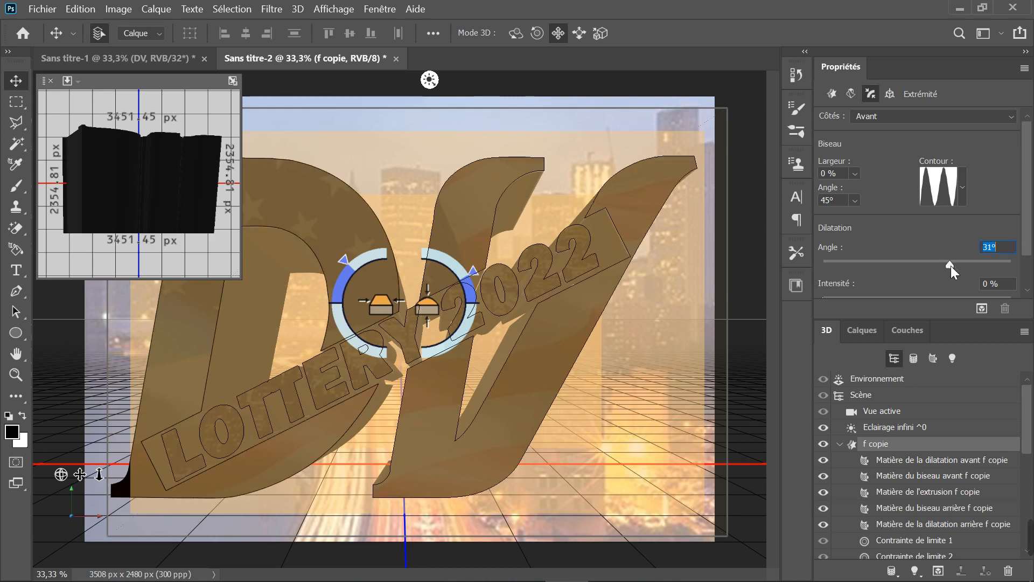
scroll(971, 267, down, 2)
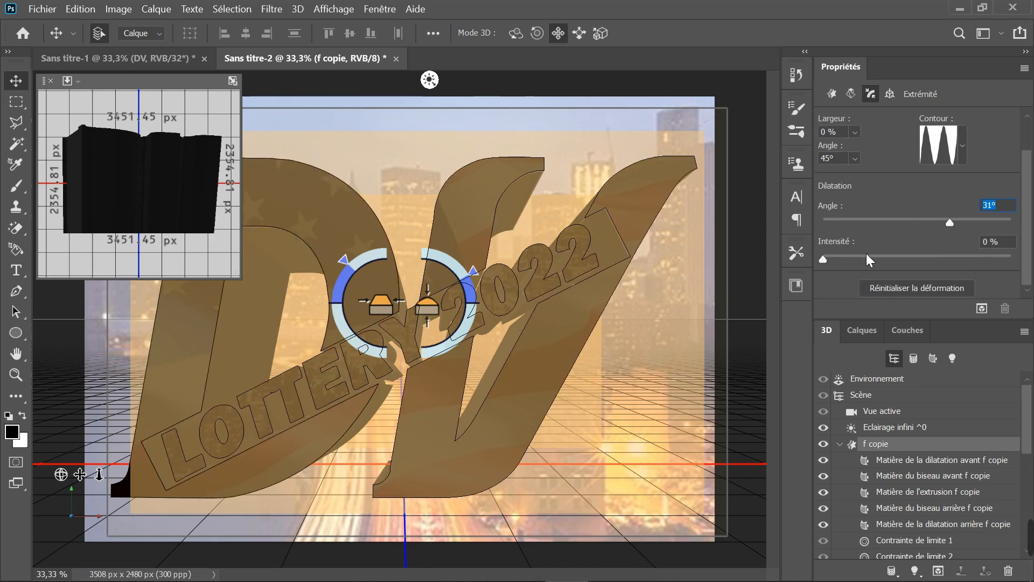
drag(823, 257, 844, 260)
drag(910, 268, 966, 269)
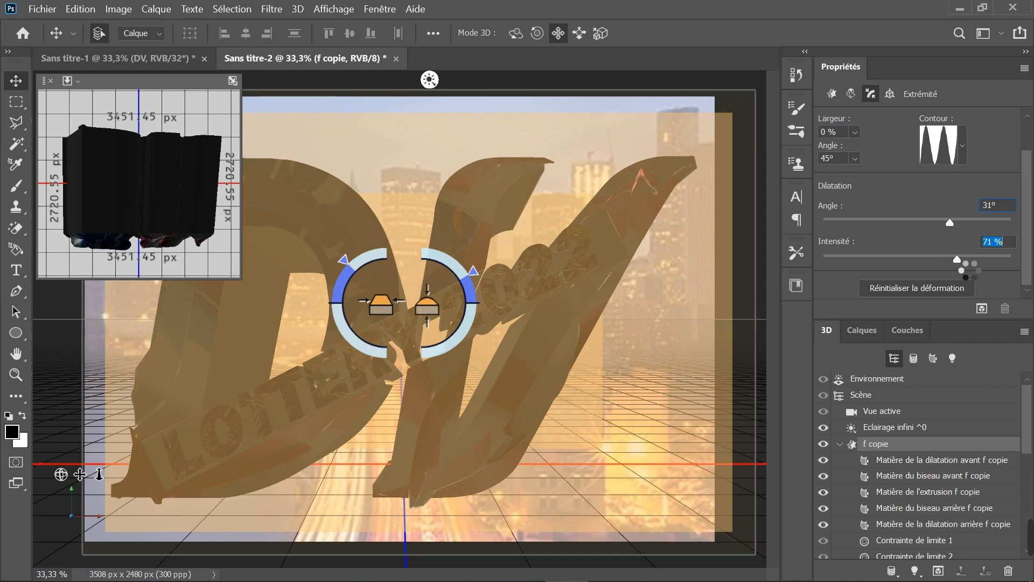
drag(966, 269, 915, 268)
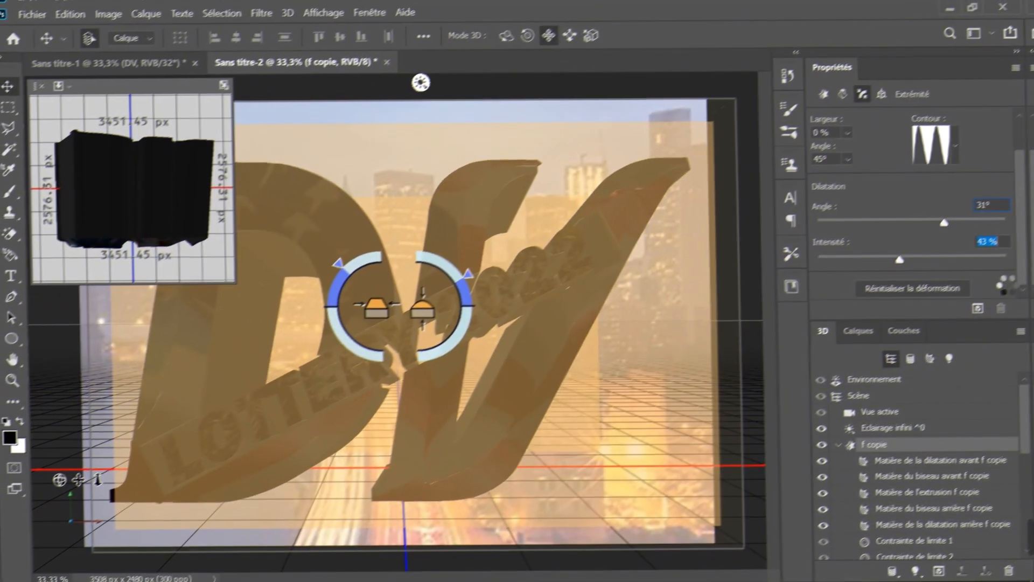
drag(895, 259, 886, 259)
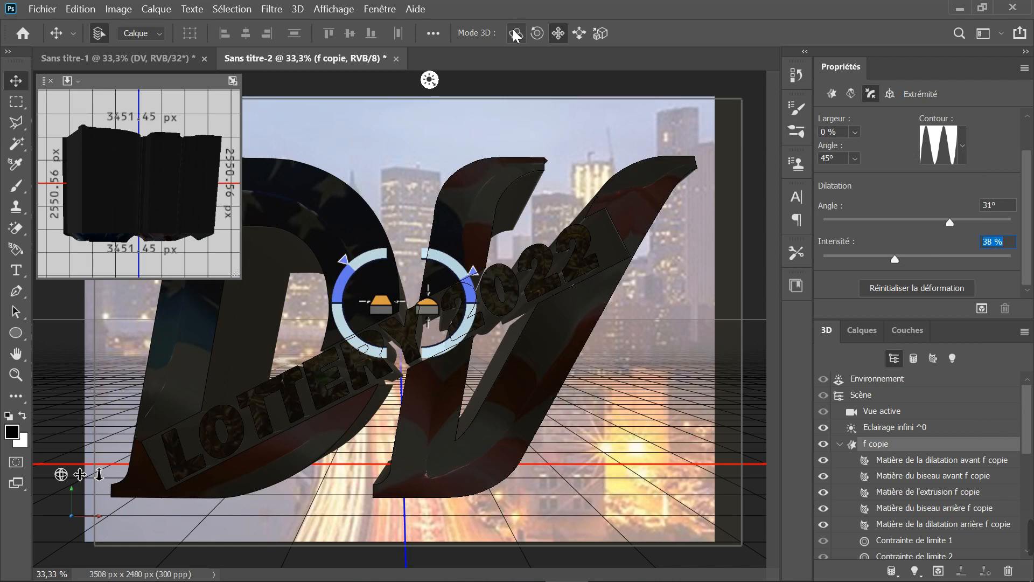
Set the infinite light's intensity to 544 % and its shadow softness to 13 %
click(891, 428)
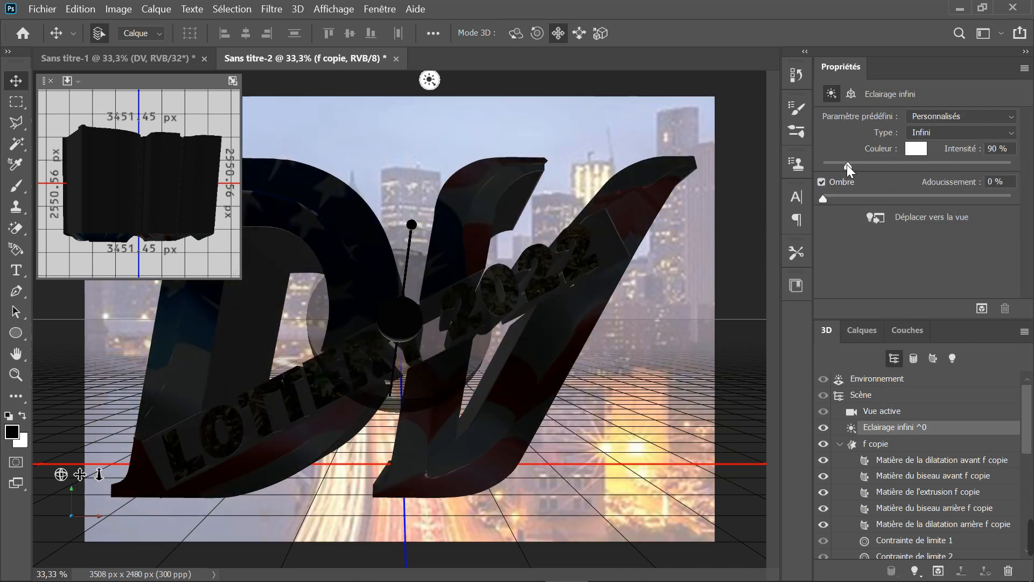
drag(847, 164, 943, 166)
drag(823, 199, 847, 199)
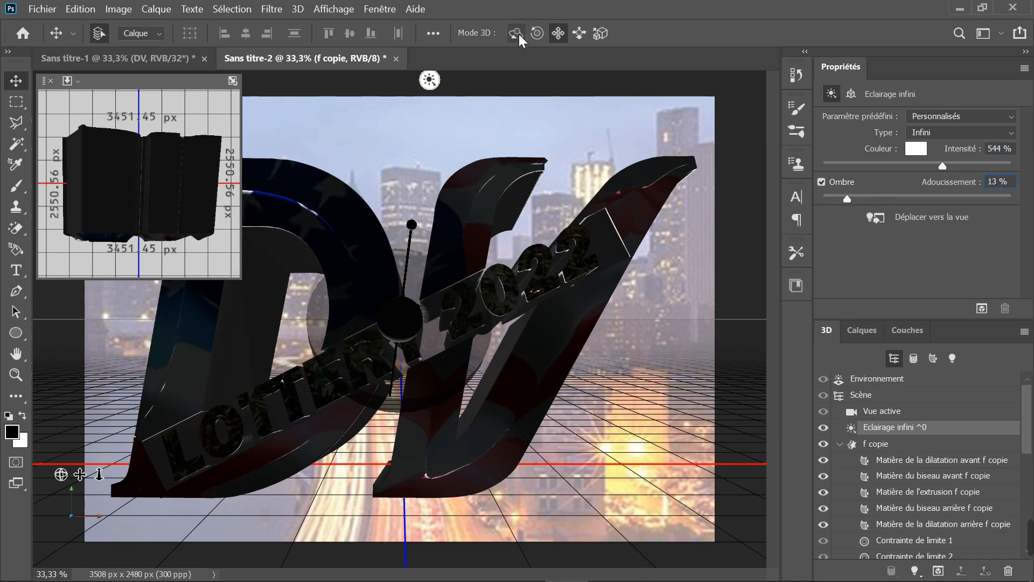
Rotate the infinite light so it strikes the logo from the lower-left side, and show the light's coordinates
click(519, 34)
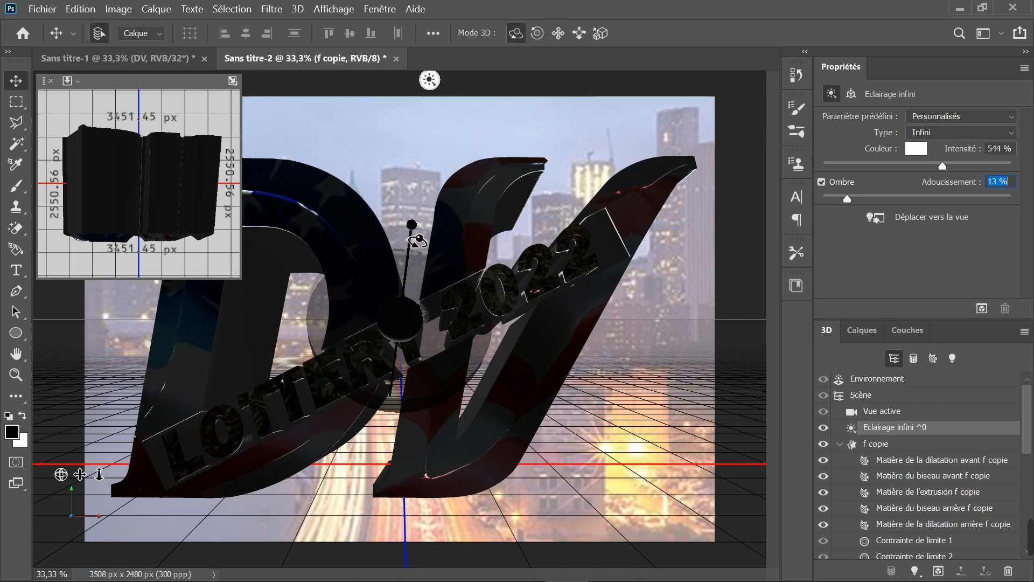
drag(437, 251, 446, 256)
mouse_move(454, 265)
mouse_down()
mouse_move(478, 280)
mouse_move(463, 232)
mouse_move(230, 443)
mouse_move(240, 470)
mouse_up()
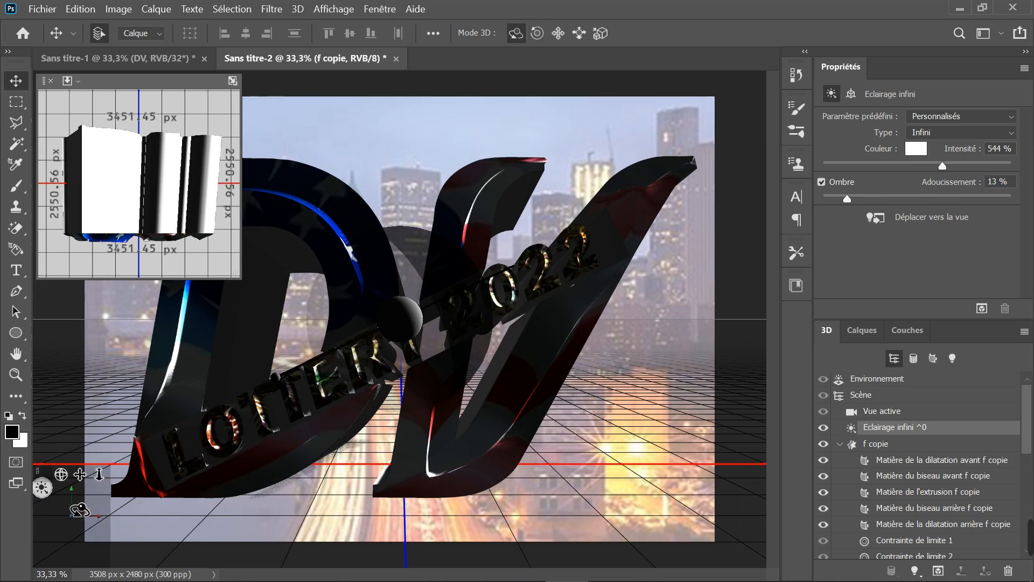
drag(82, 504, 105, 519)
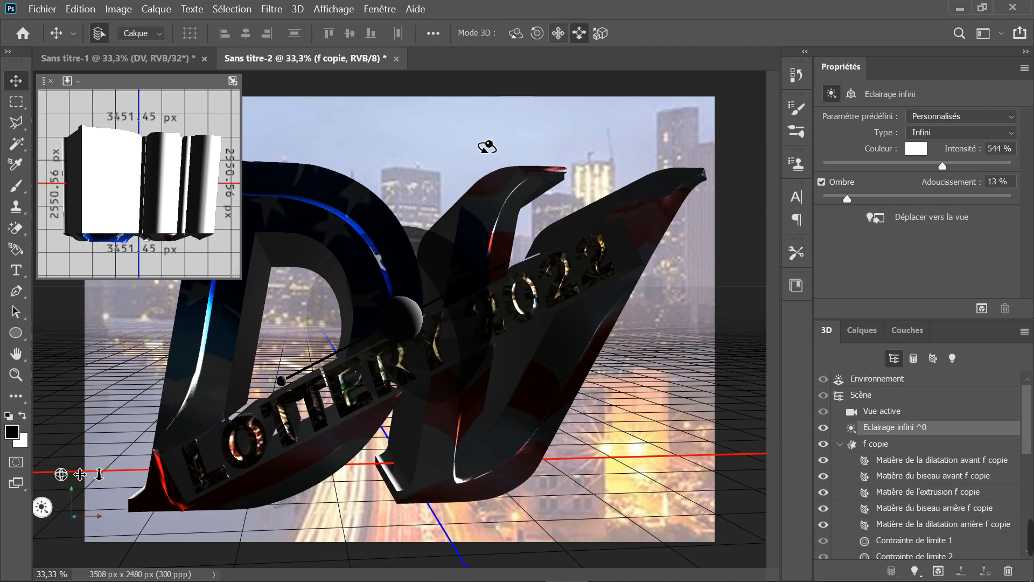
drag(444, 194, 485, 223)
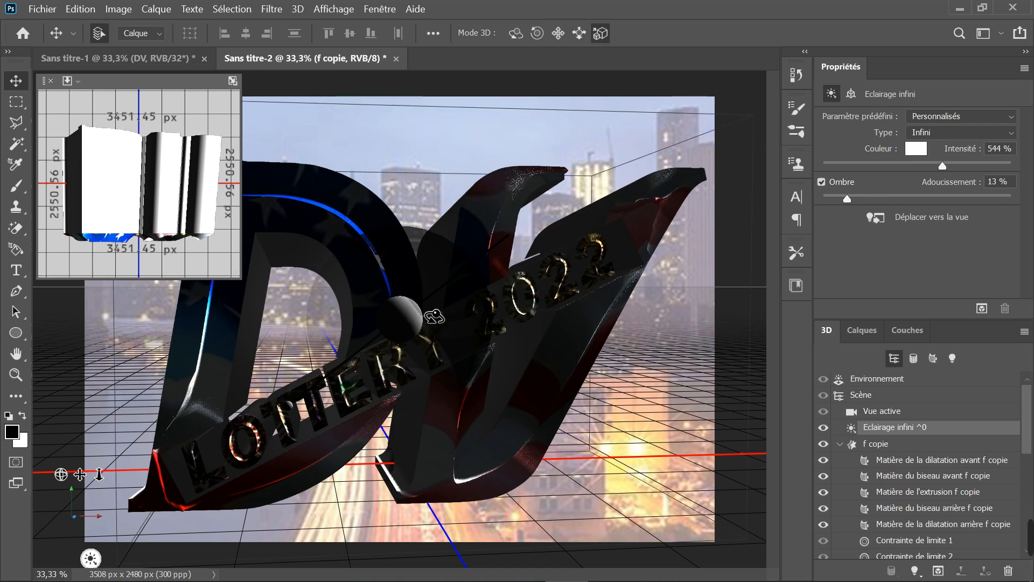
mouse_move(433, 317)
mouse_down()
mouse_move(446, 304)
mouse_move(576, 275)
mouse_move(654, 289)
mouse_move(624, 143)
mouse_move(642, 178)
mouse_move(642, 254)
mouse_move(608, 291)
mouse_move(616, 309)
mouse_up()
drag(734, 142, 720, 165)
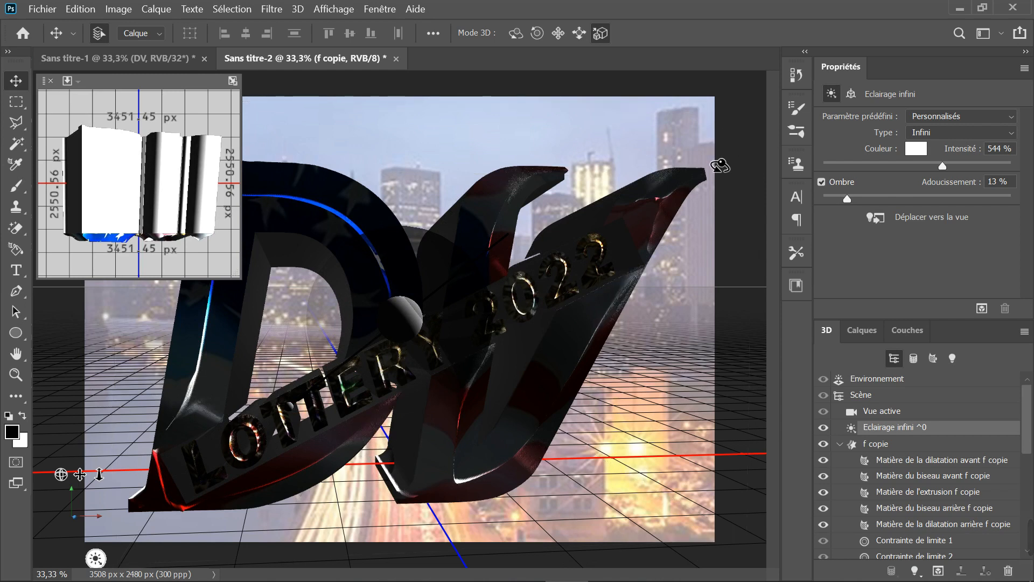
click(856, 92)
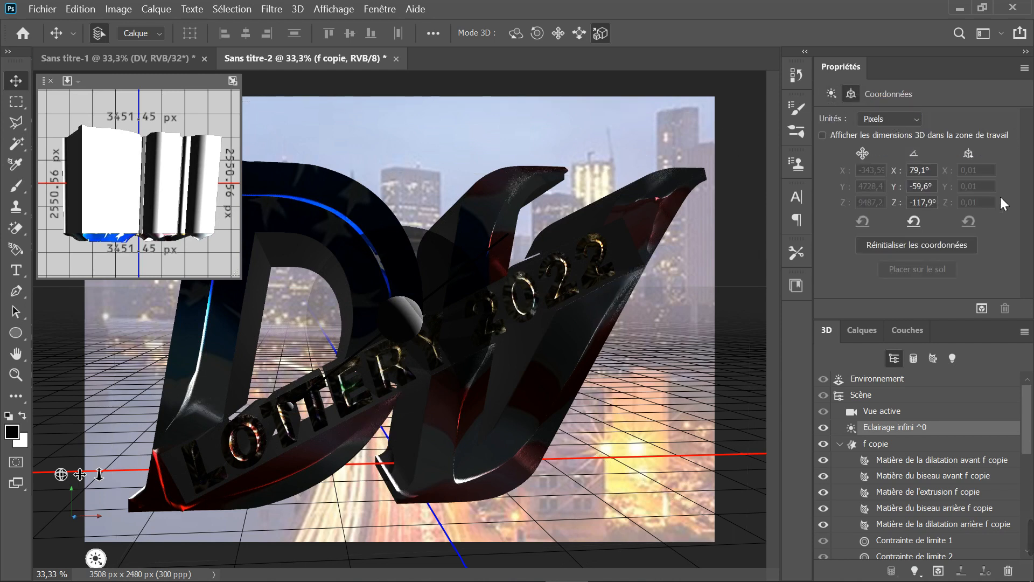
Raise the shine (Brillance) of the logo's front inflation material to 80 %
click(915, 357)
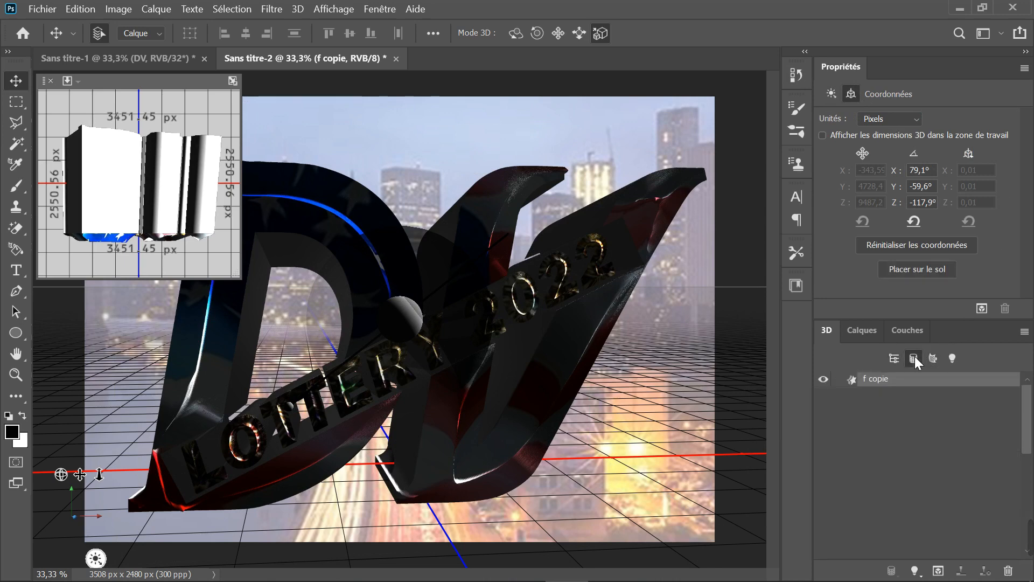
click(937, 356)
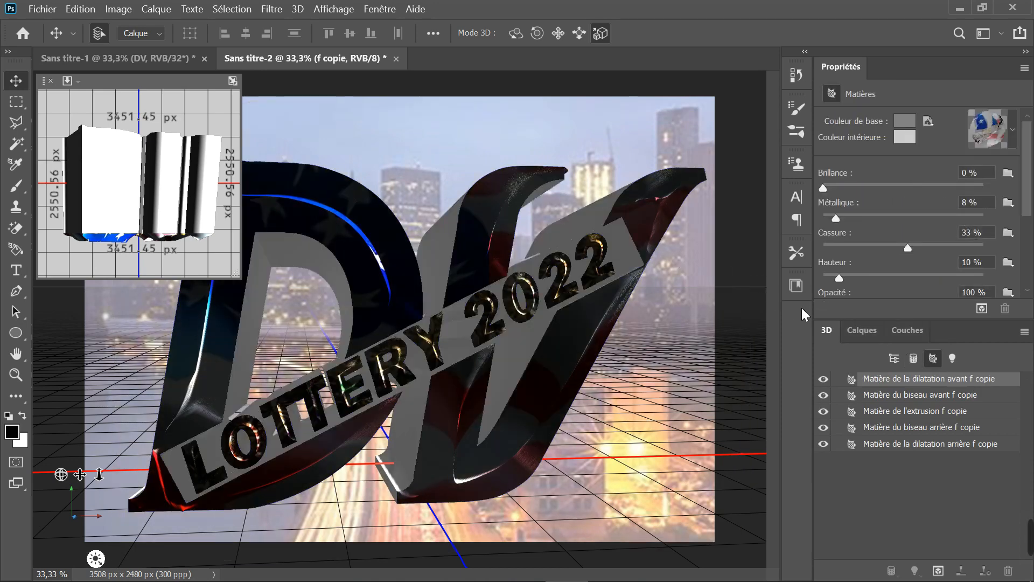
drag(823, 187, 950, 187)
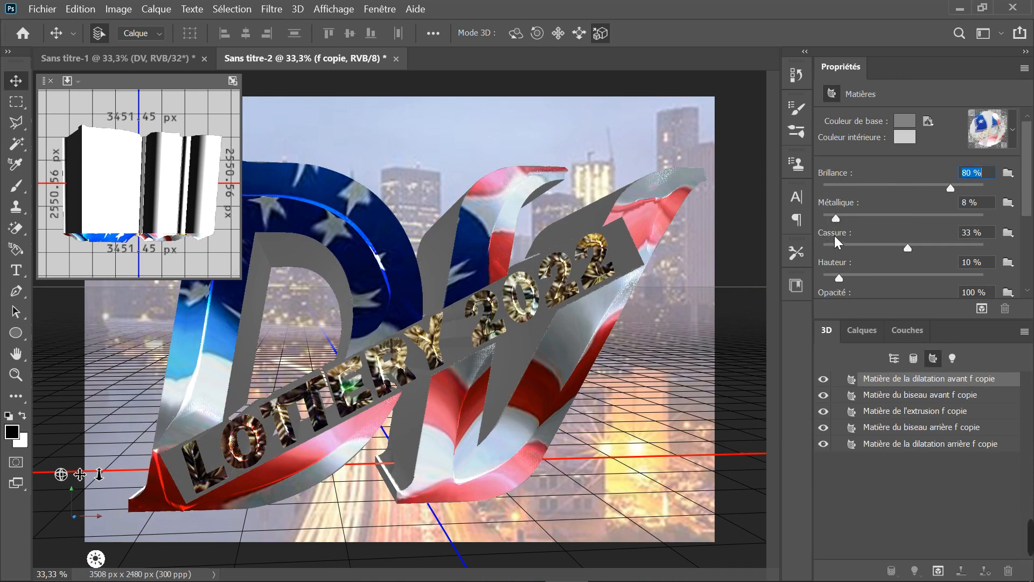
Set the logo's front inflation material to 77 % metallic, 70 % roughness (Cassure) and 67 % height (Hauteur)
drag(836, 217, 946, 219)
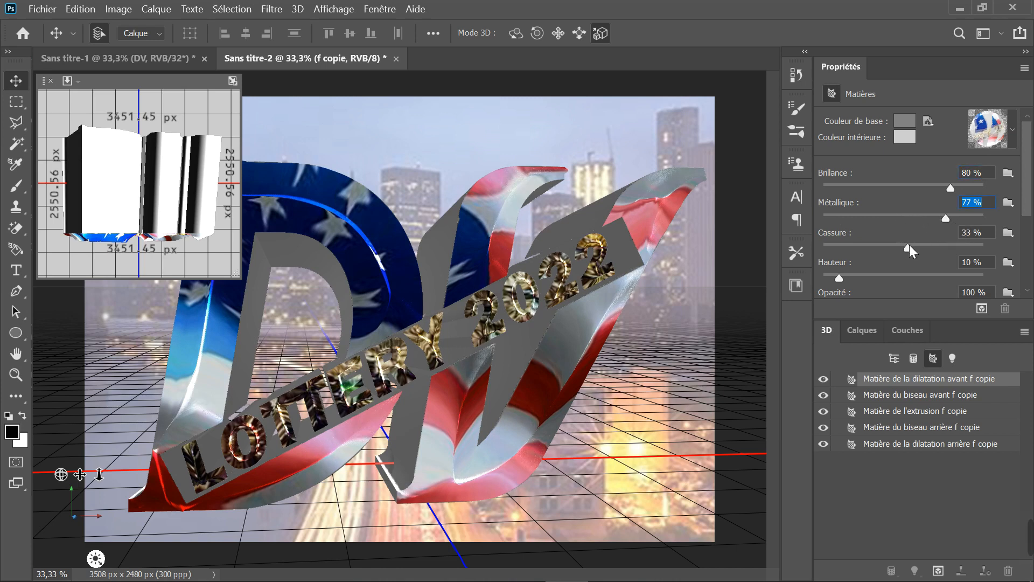
drag(910, 245, 976, 247)
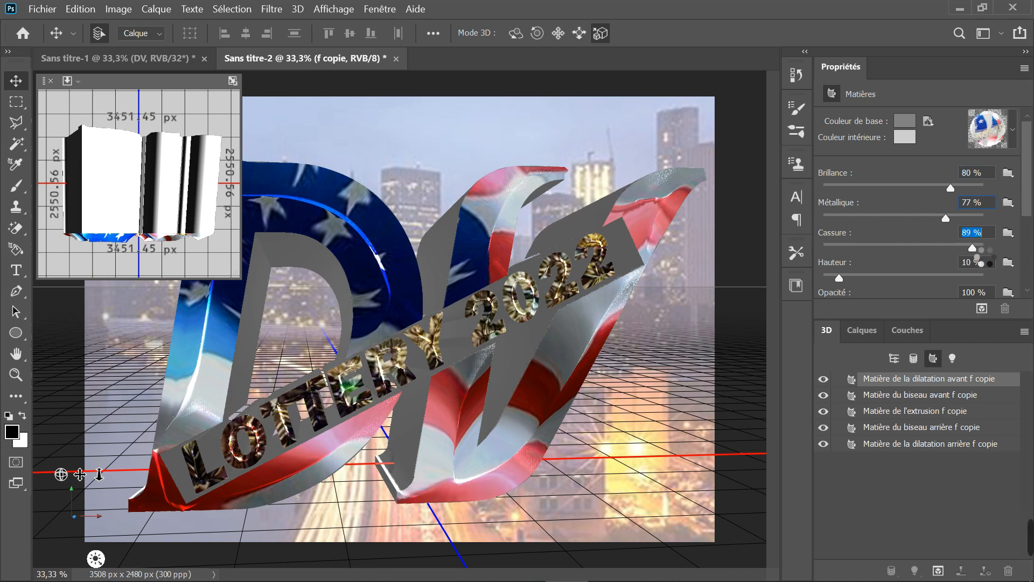
drag(973, 247, 960, 247)
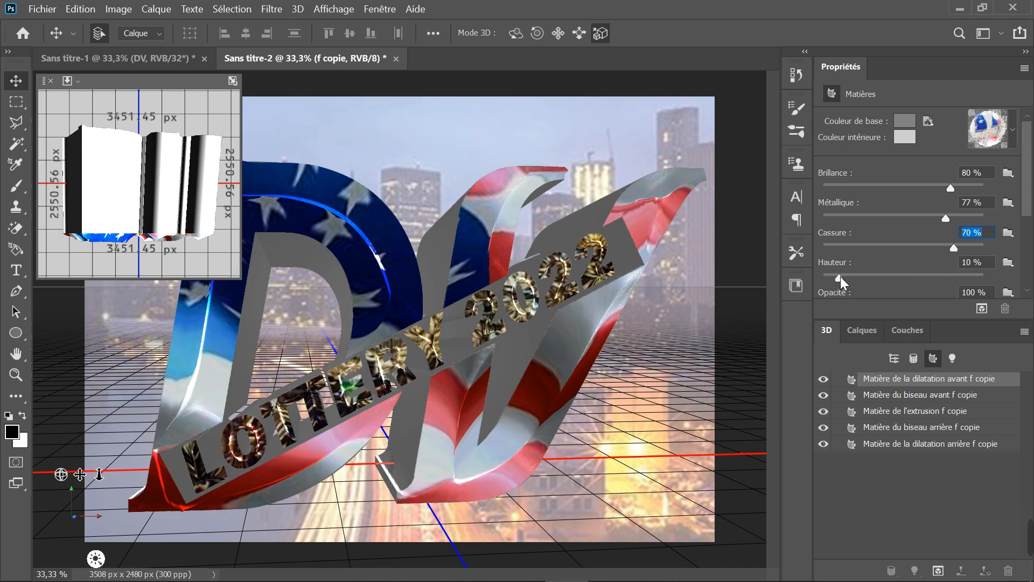
drag(841, 276, 905, 278)
drag(907, 277, 931, 278)
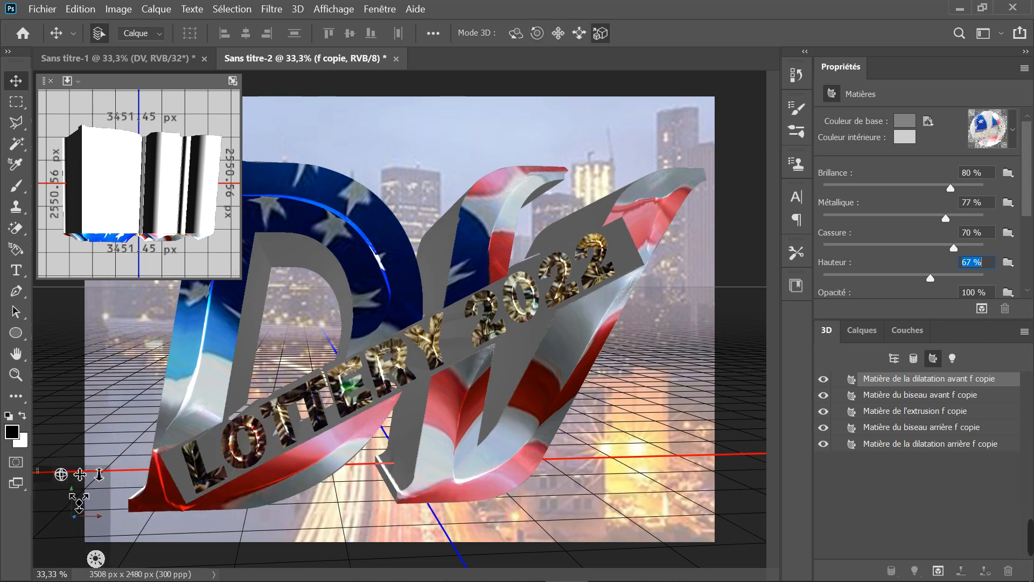
Move the 3D camera back, then pan and roll it to frame the whole tilted logo over the skyline
drag(80, 505, 97, 514)
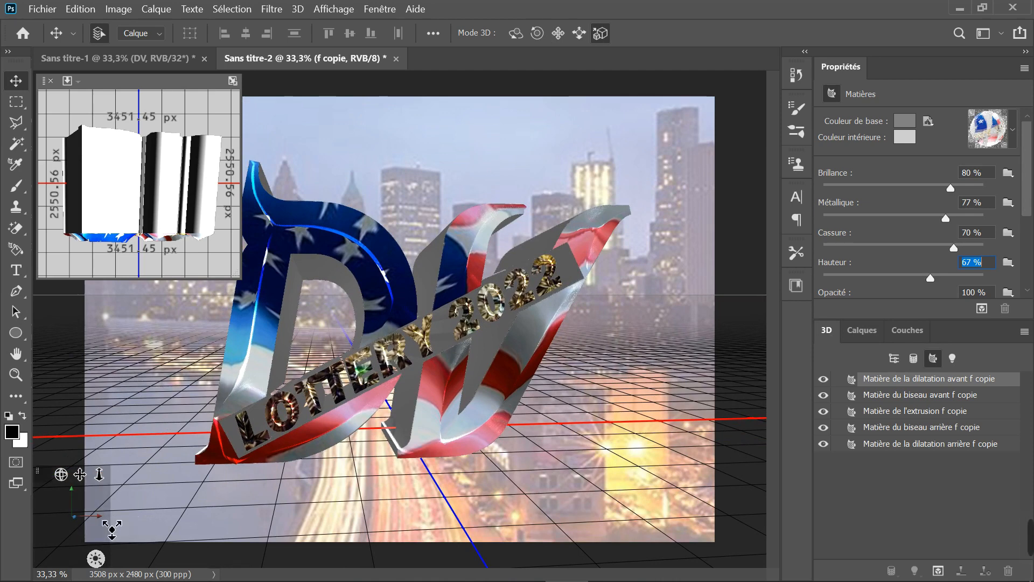
click(561, 35)
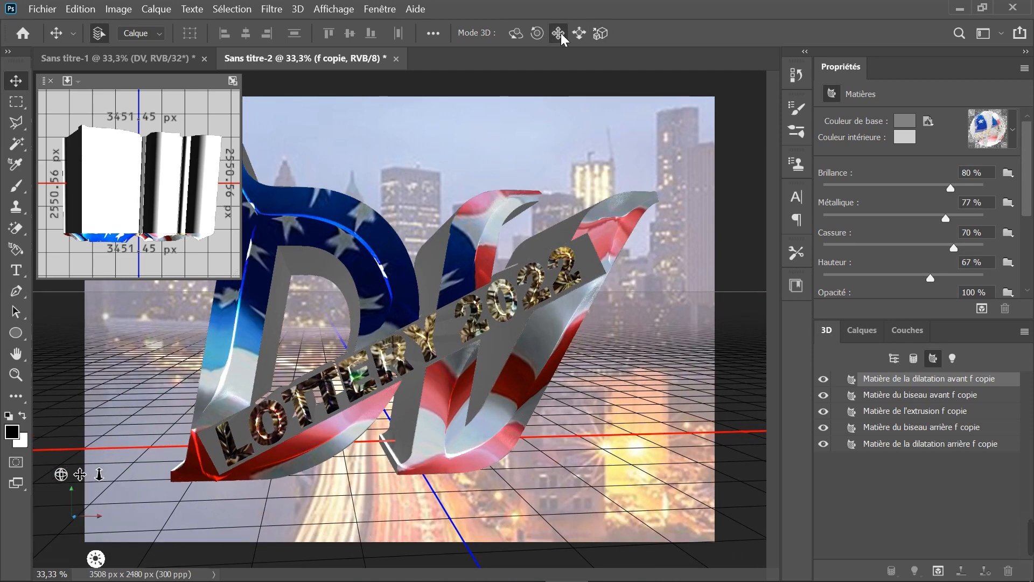
click(450, 179)
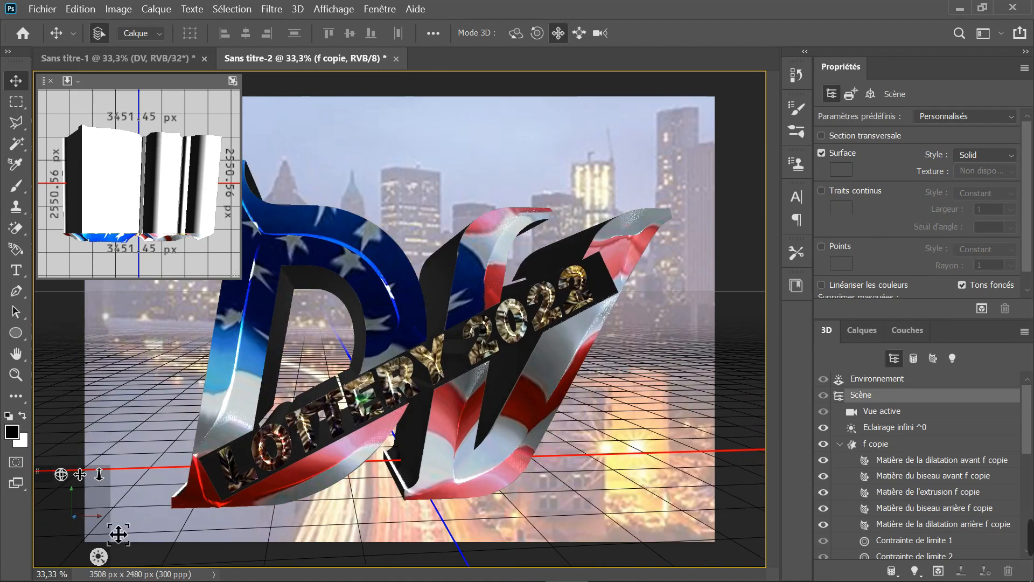
drag(118, 532, 120, 535)
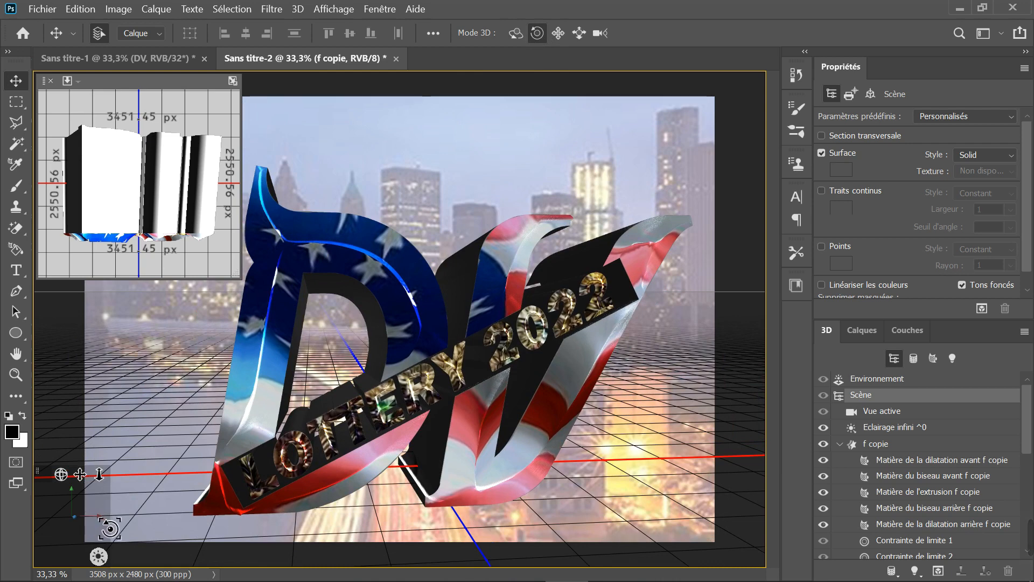
drag(109, 528, 117, 542)
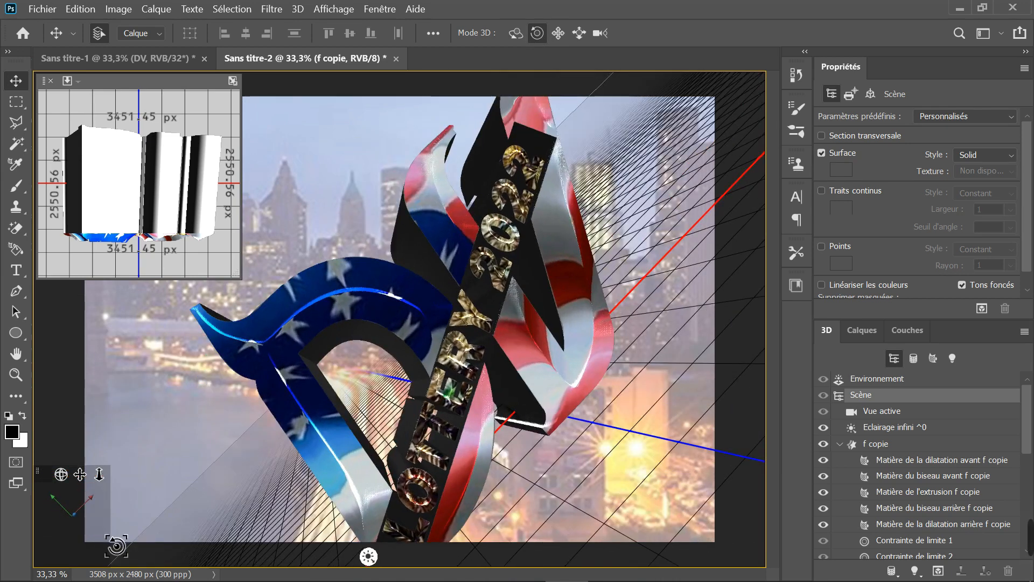
Save the artwork as a JPEG named DV S in the DV Lottery folder, with maximum quality 12 and progressive format
click(42, 9)
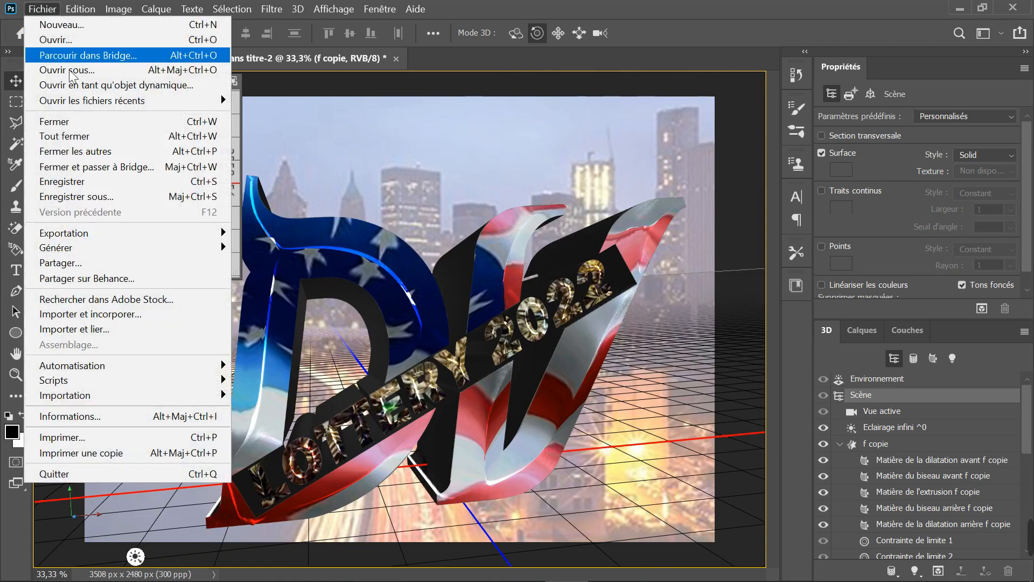
click(94, 197)
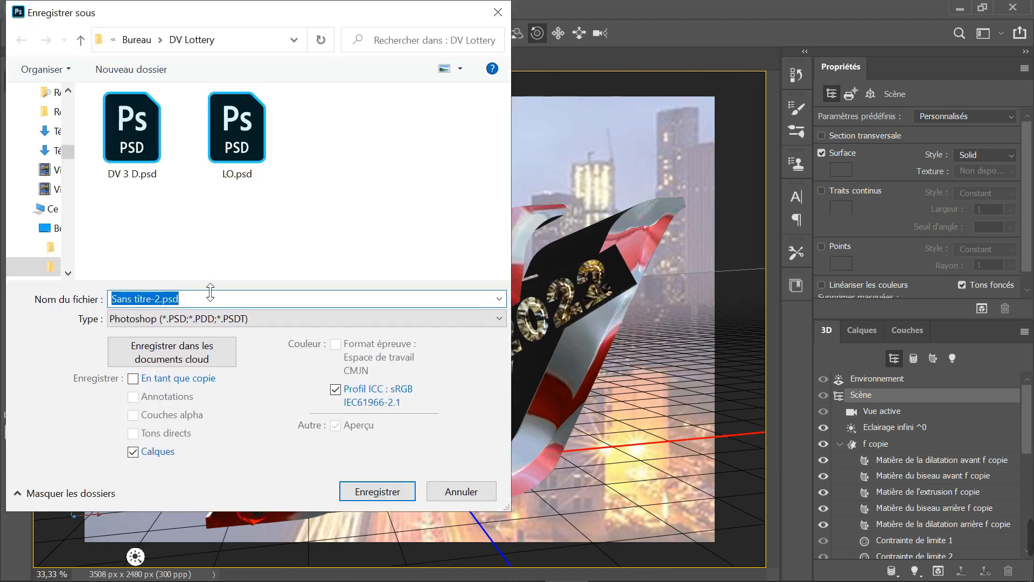
text(DV)
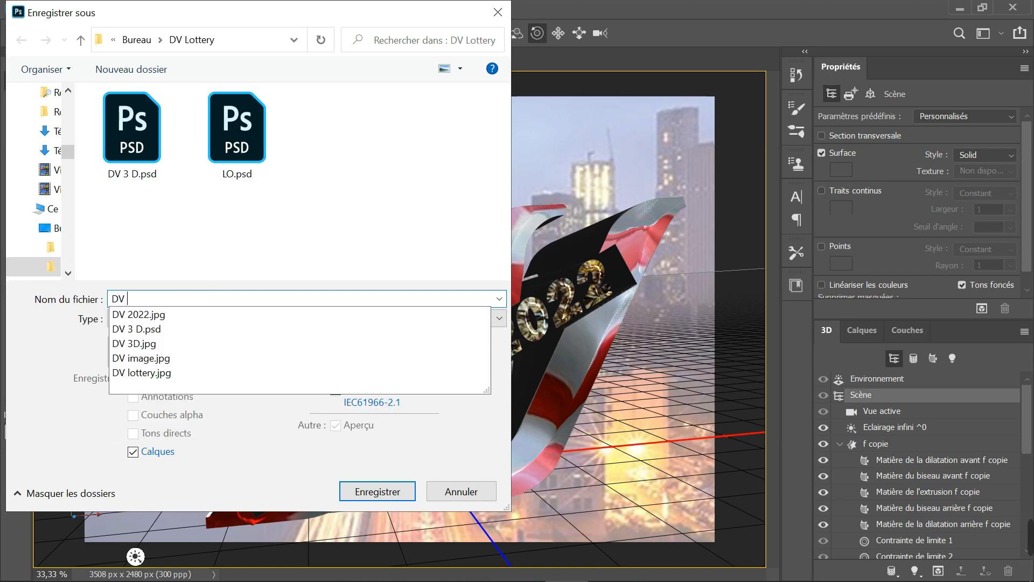
text( S)
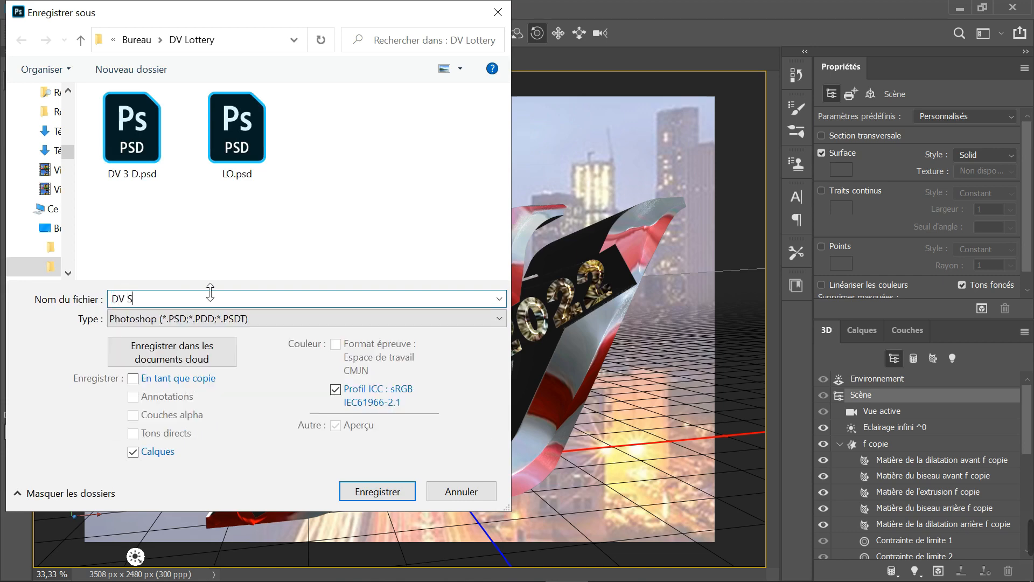
click(380, 318)
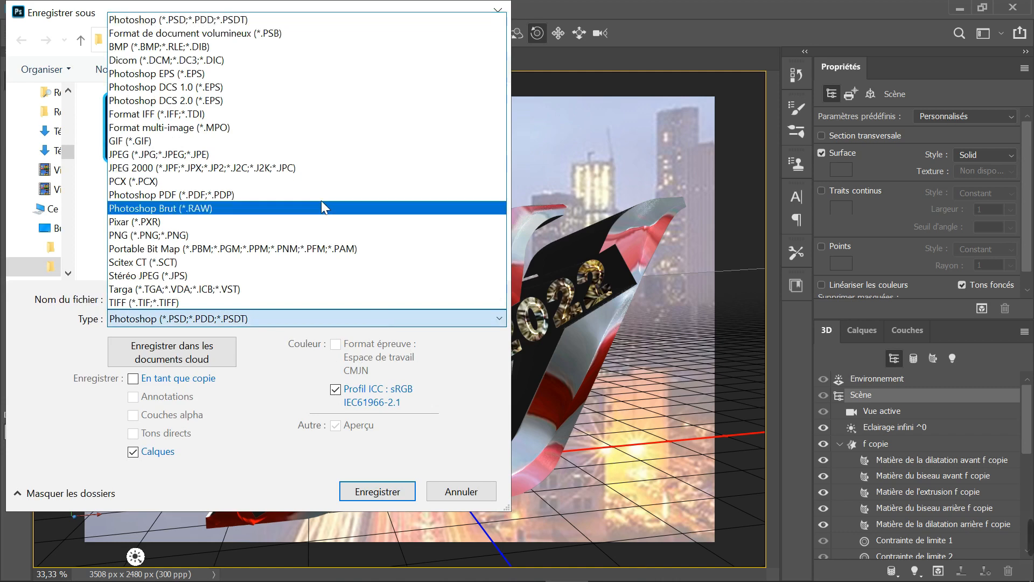
click(210, 154)
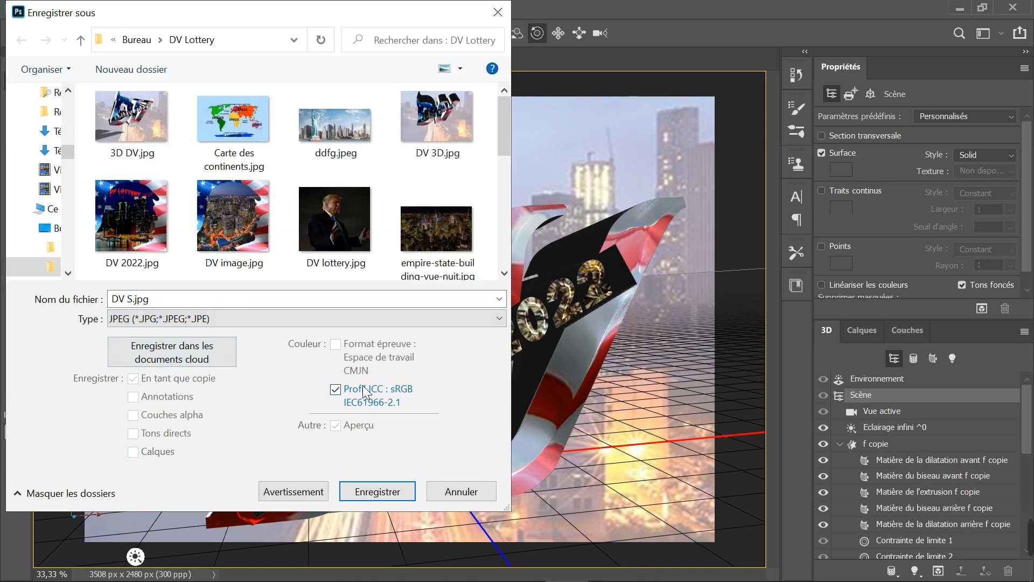
click(358, 491)
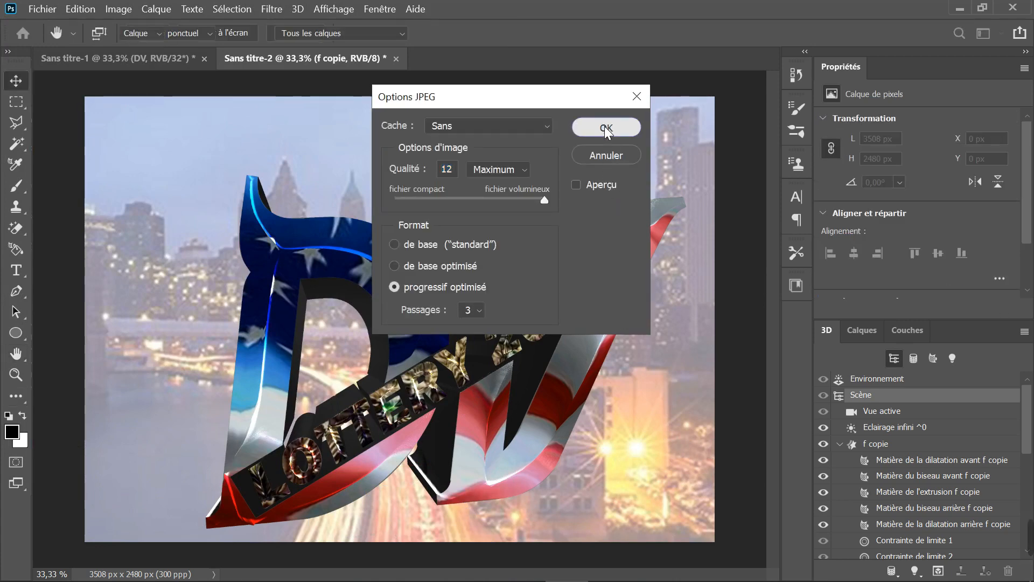
click(607, 129)
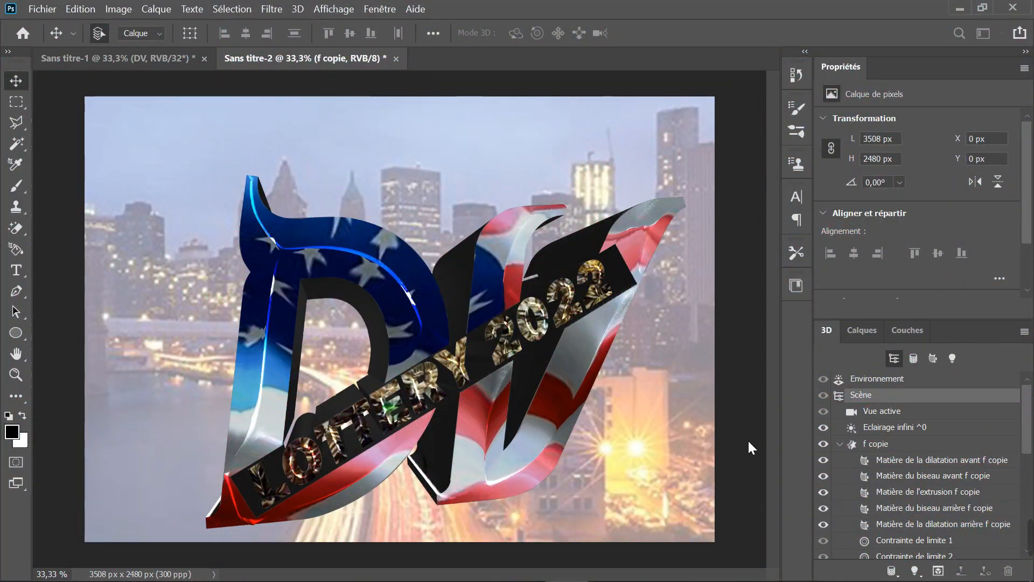
Raise the infinite light's intensity to 678 % and return to the whole scene's settings
click(874, 397)
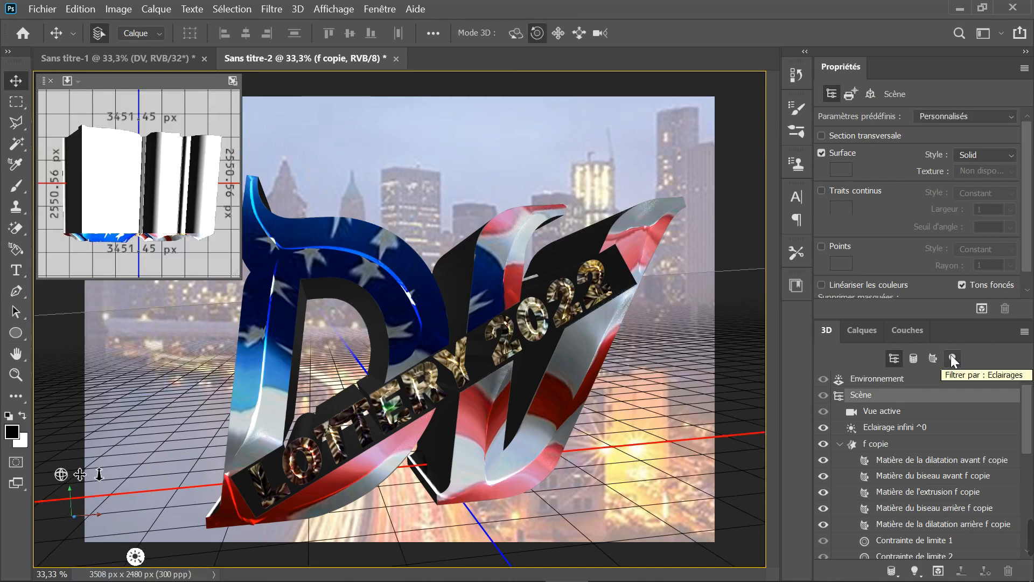
click(953, 358)
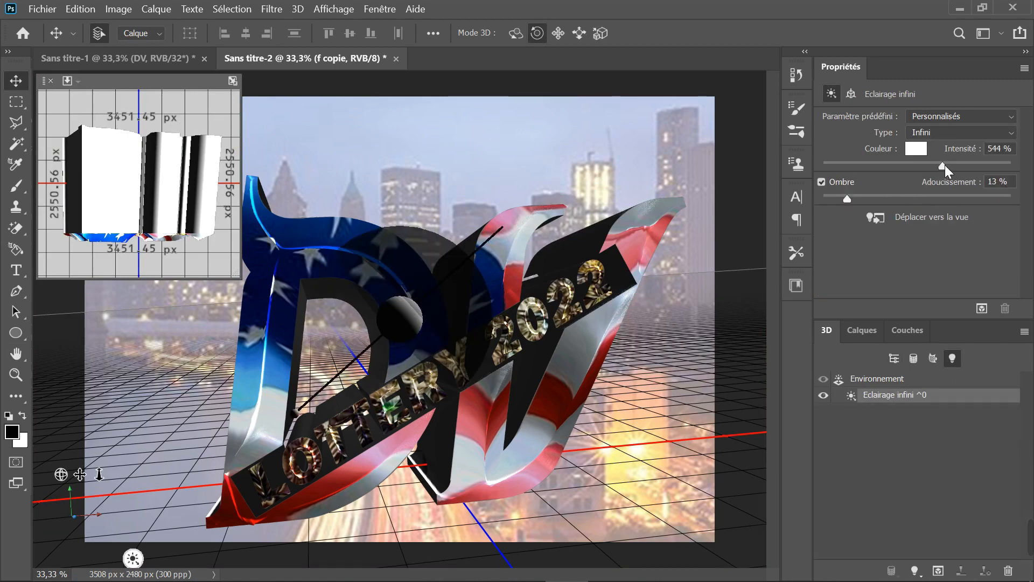
drag(945, 164, 958, 166)
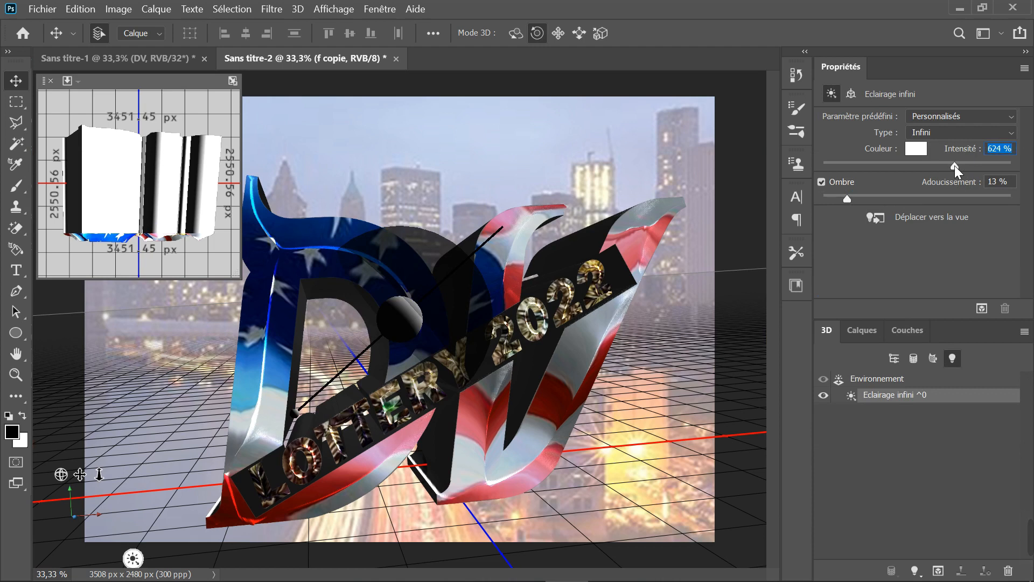
drag(954, 166, 963, 166)
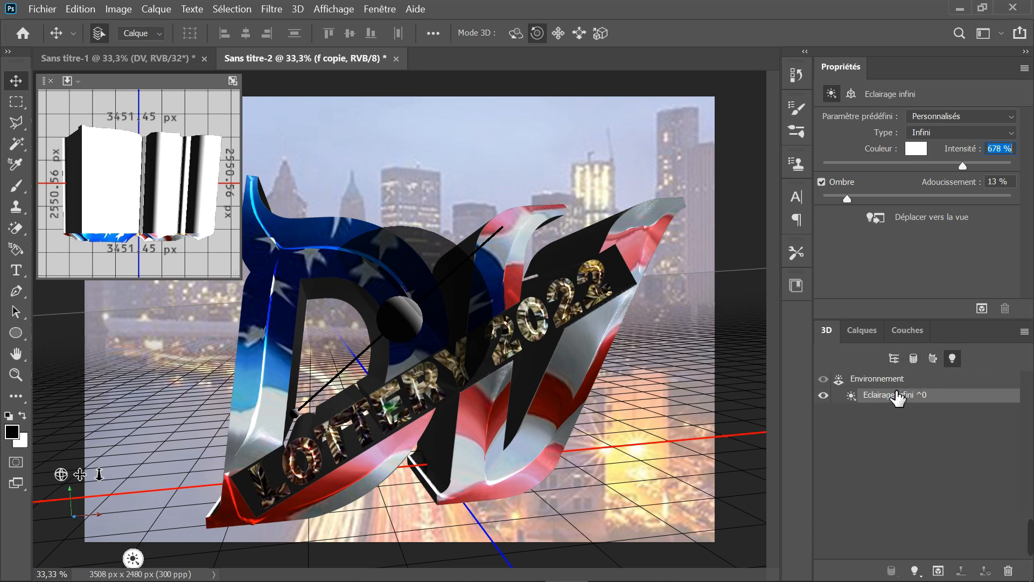
click(895, 359)
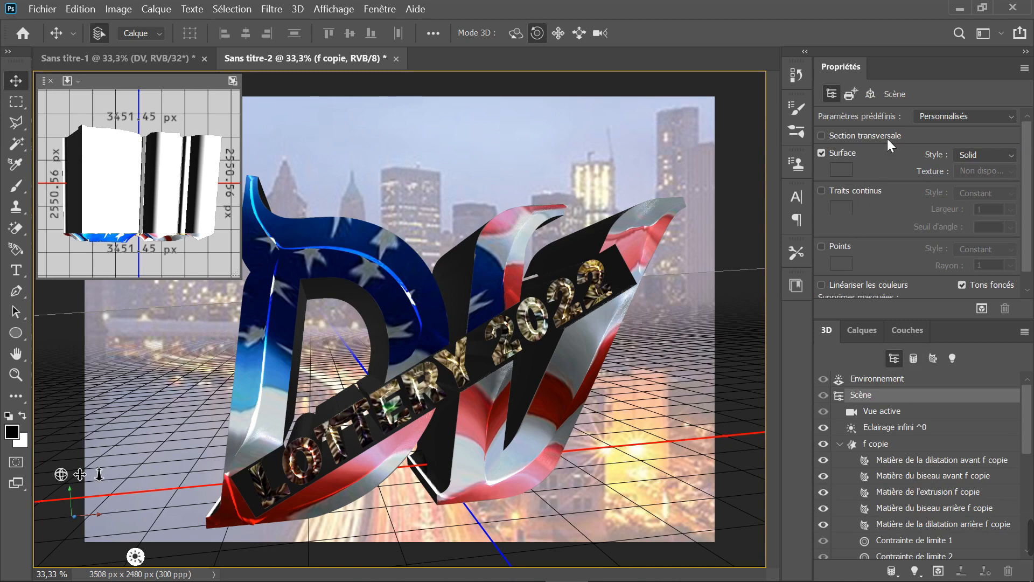
scroll(897, 179, down, 1)
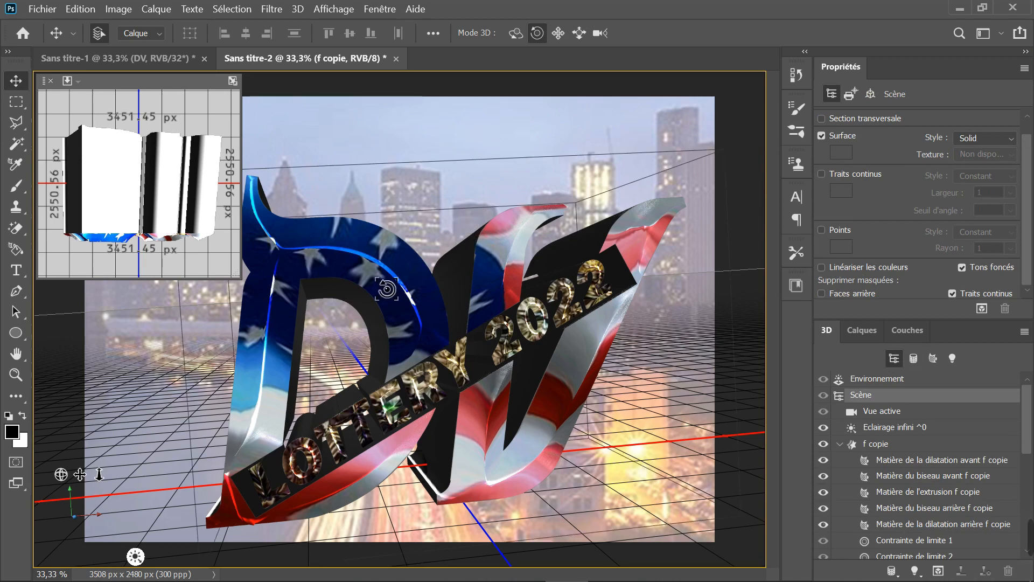
Switch to File Explorer and view the exported DV S.jpg from the DV Lottery folder in Photos
mouse_move(149, 577)
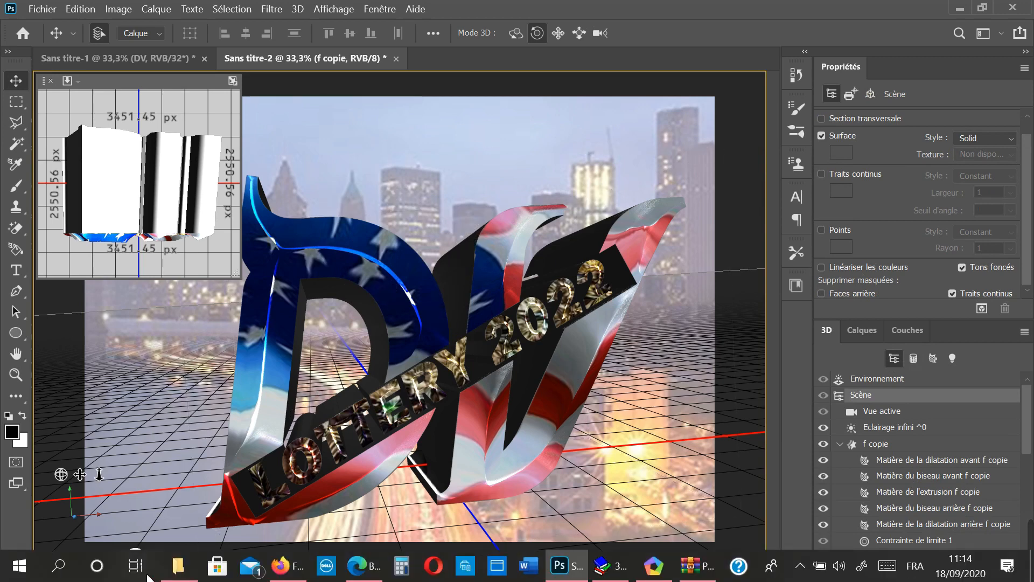
click(178, 565)
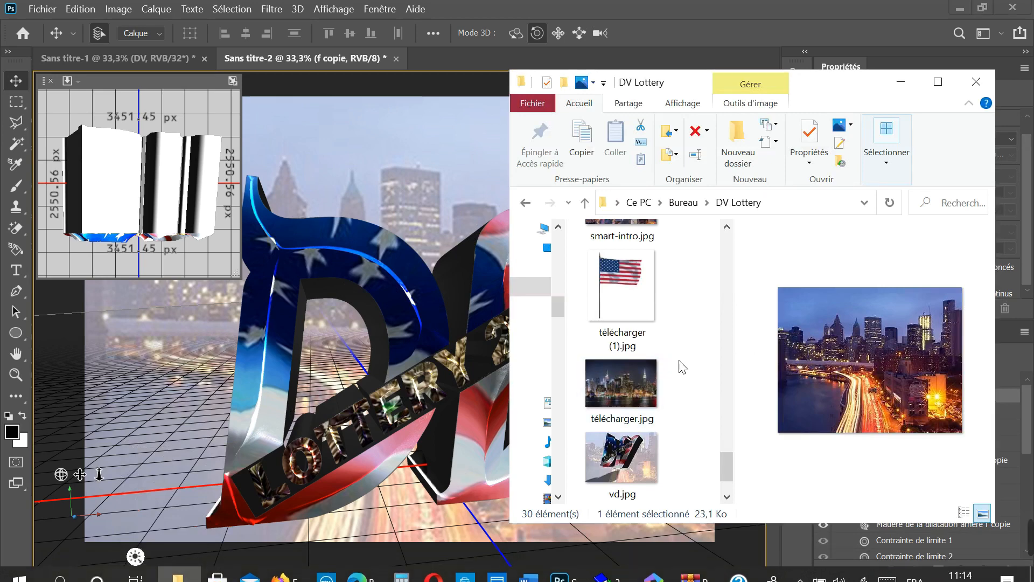
scroll(609, 318, up, 6)
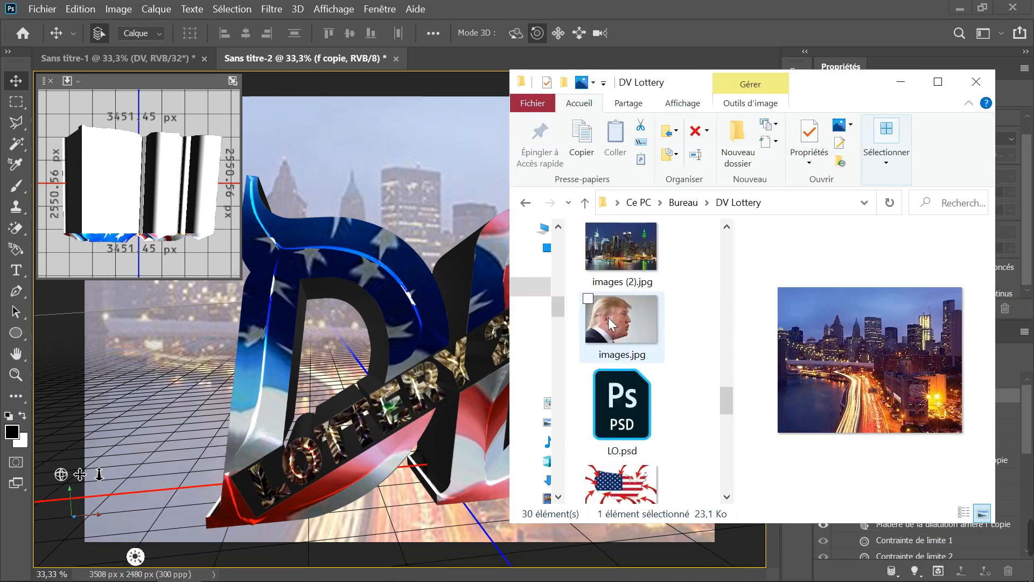
scroll(608, 318, up, 5)
click(633, 310)
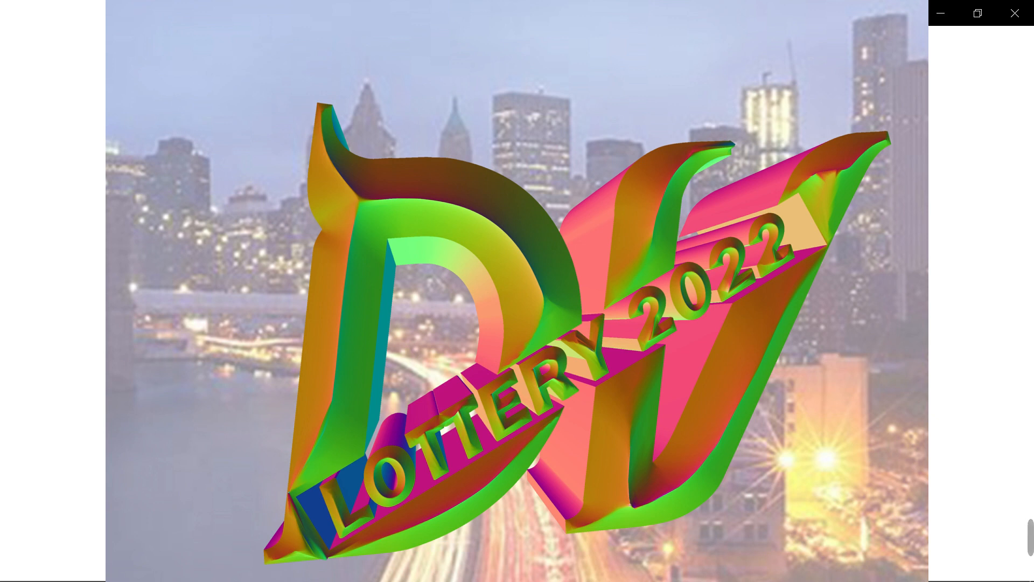
key(Right)
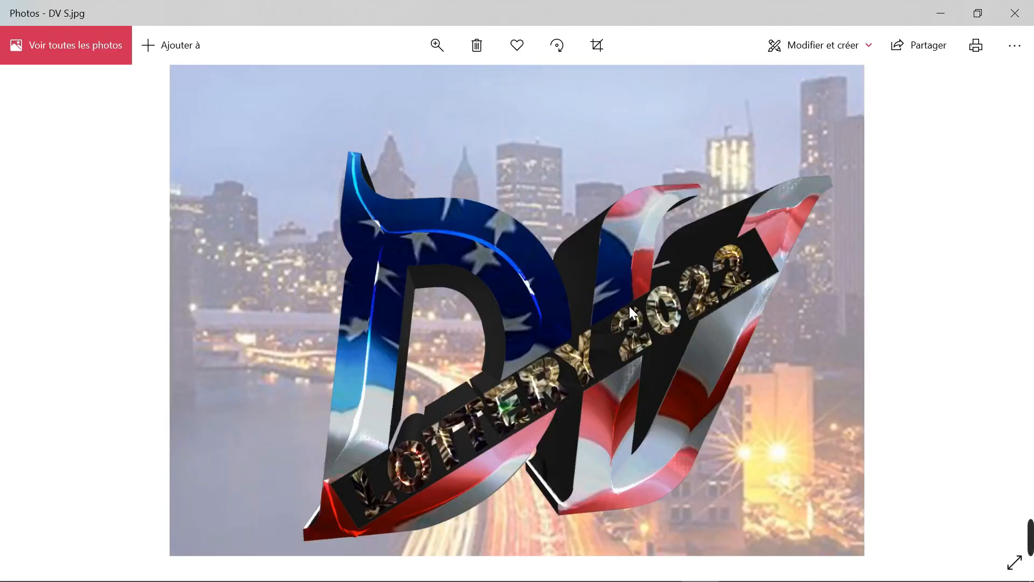